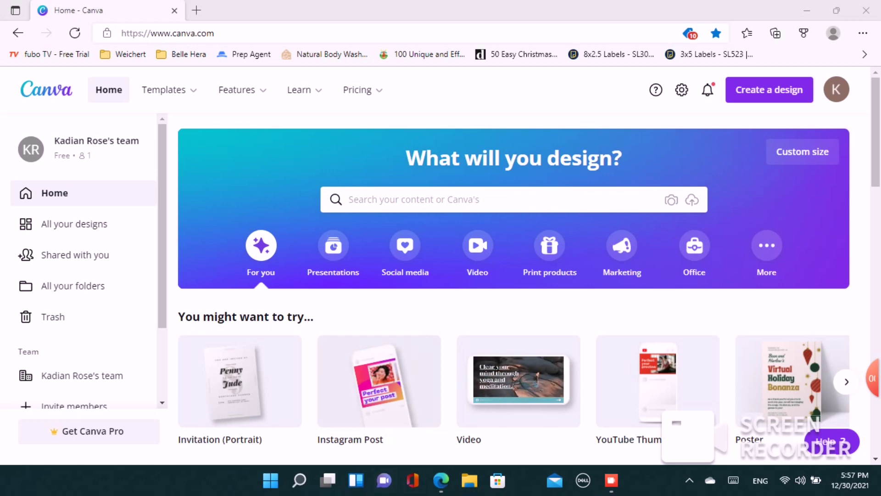
- Review the Canva Pro upgrade offer, close it and glance over the suggested designs on the home page
left_click(88, 431)
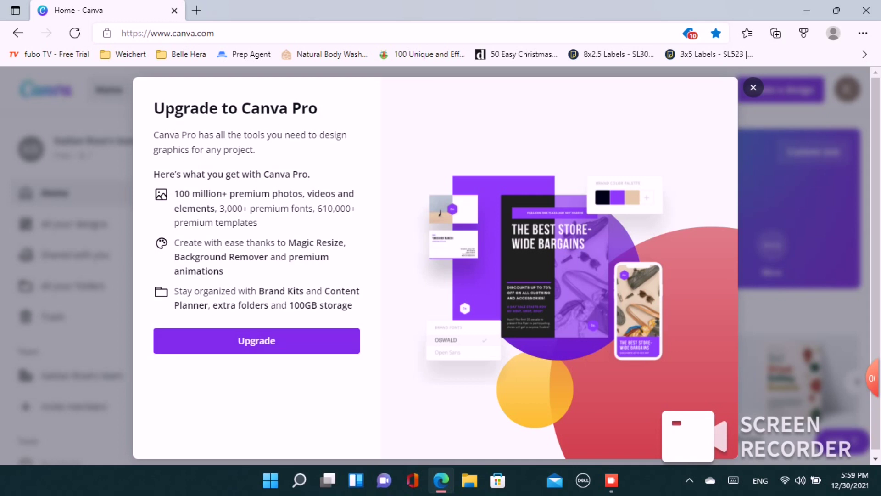
key("Escape")
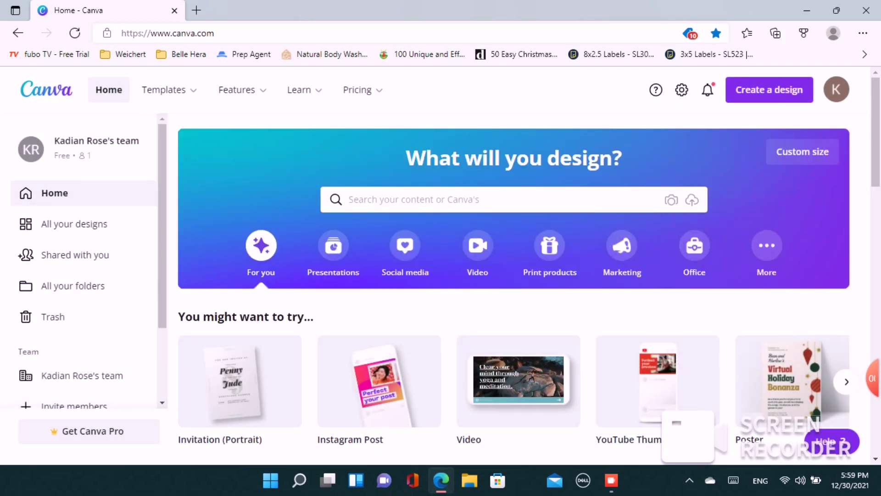
scroll(518, 367, "down", 1)
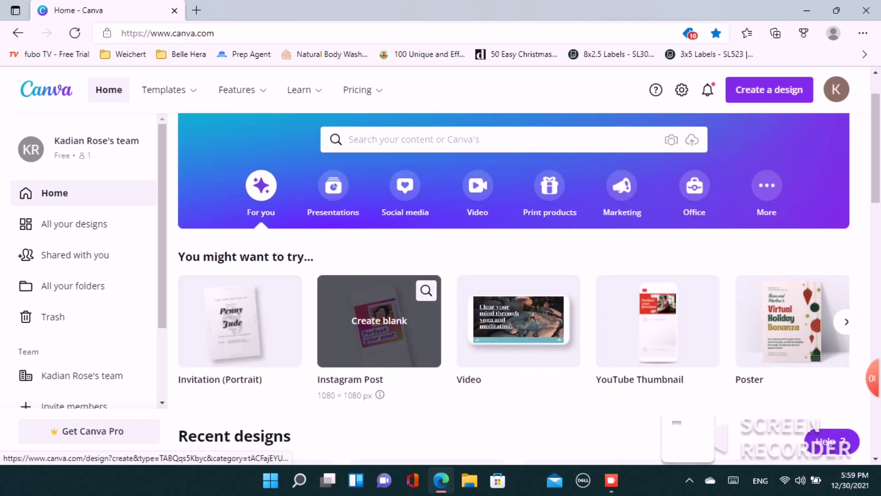
scroll(519, 275, "up", 1)
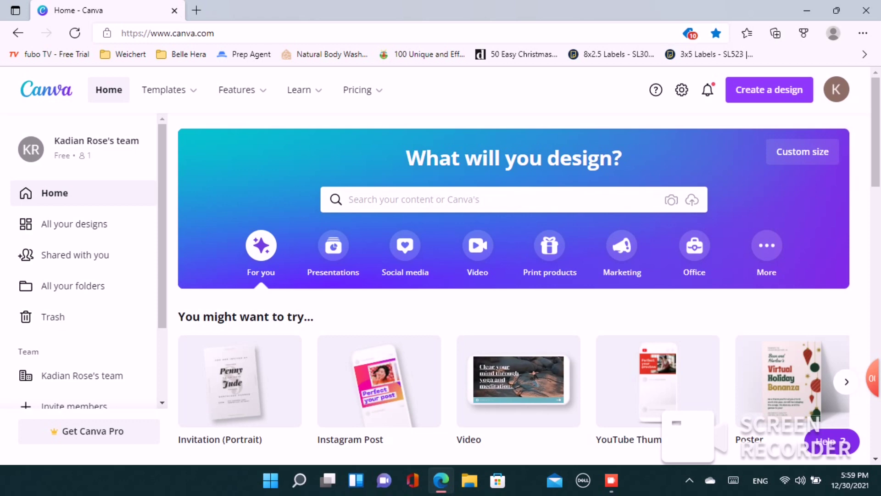
- Enter a custom size of 6 × 2 in for a new design
left_click(770, 90)
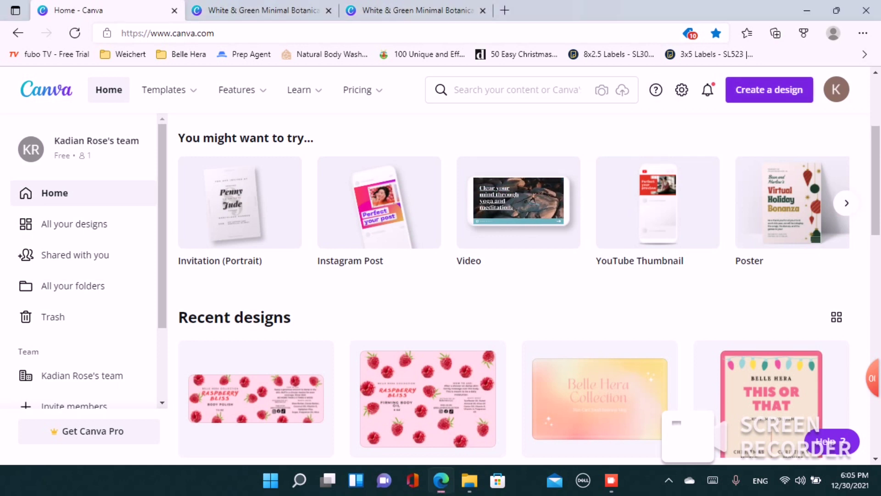
left_click(769, 89)
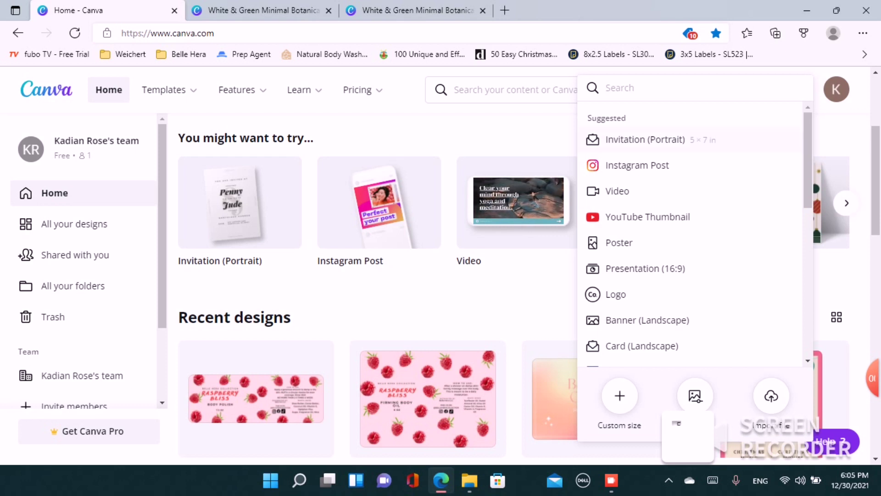
left_click(620, 395)
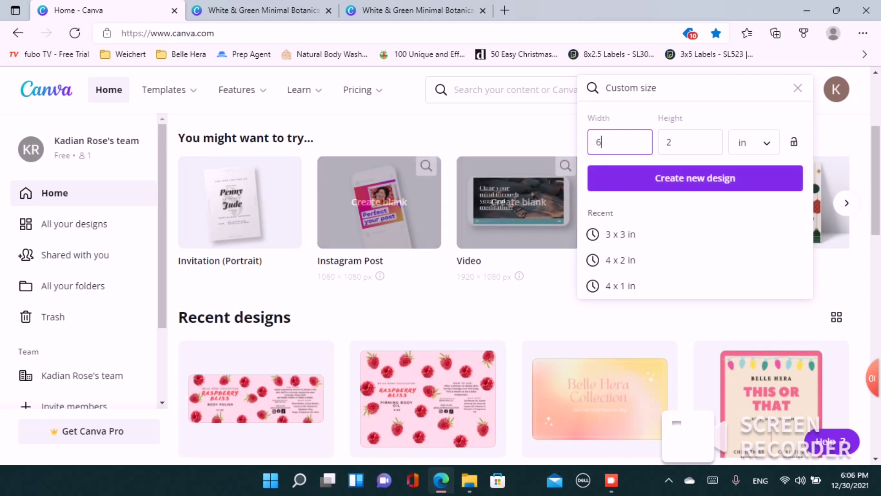
- Switch to the open White & Green Minimal Botanical Vintage Candle design and go to its blank page 14
left_click(263, 10)
scroll(574, 280, "down", 20)
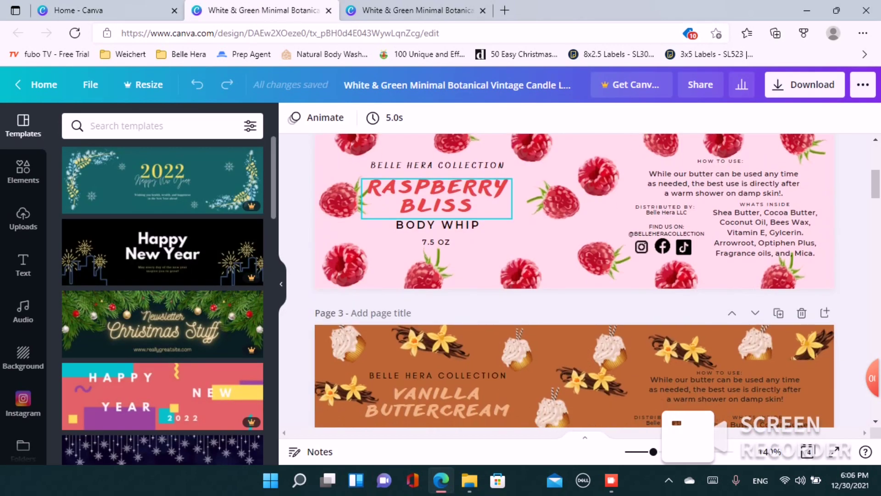
scroll(574, 280, "down", 15)
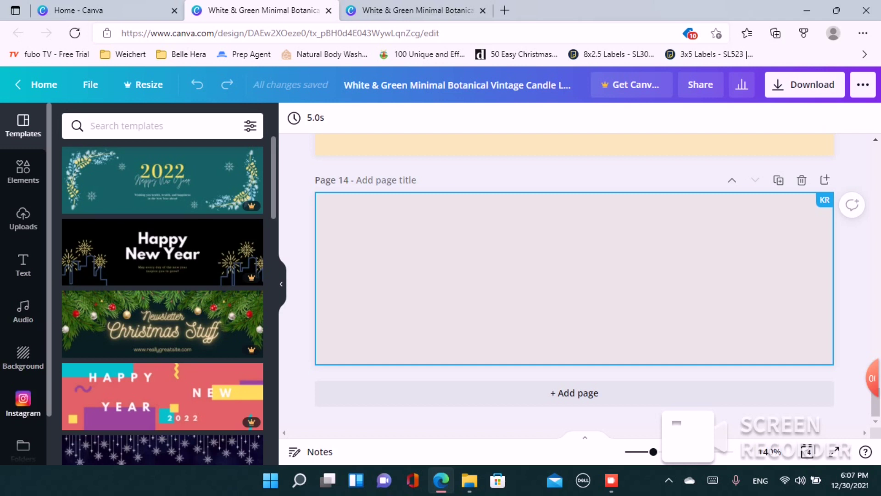
- Look over the additional apps and content sources, and return to the template library
scroll(23, 400, "down", 1)
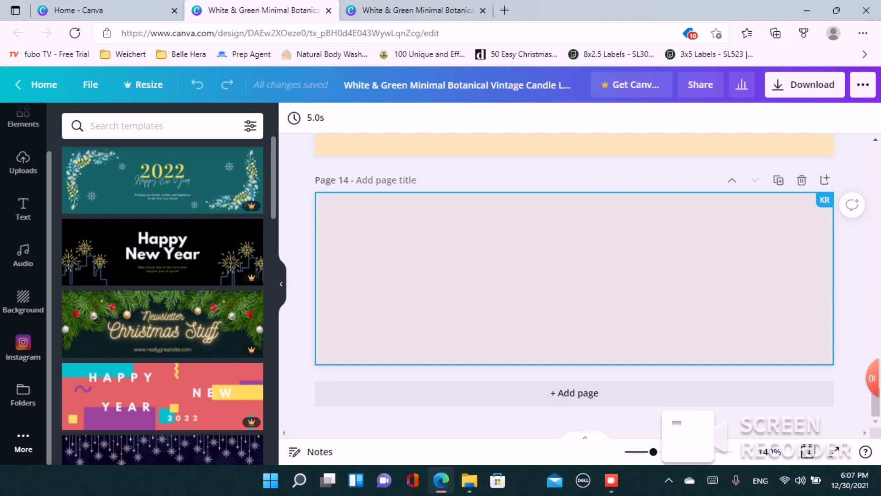
left_click(23, 439)
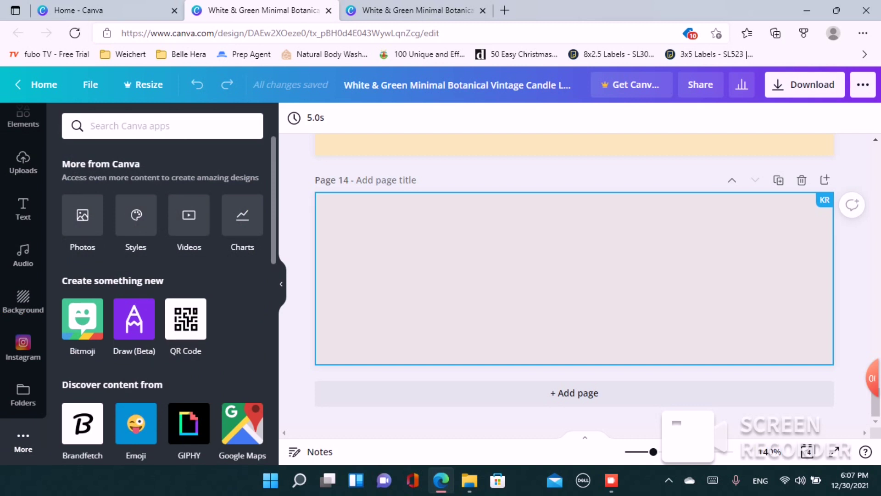
scroll(23, 276, "up", 2)
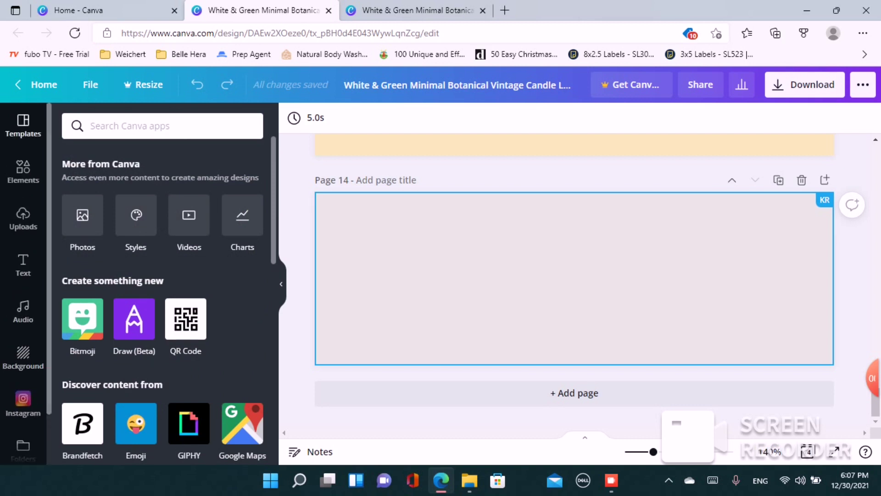
left_click(22, 125)
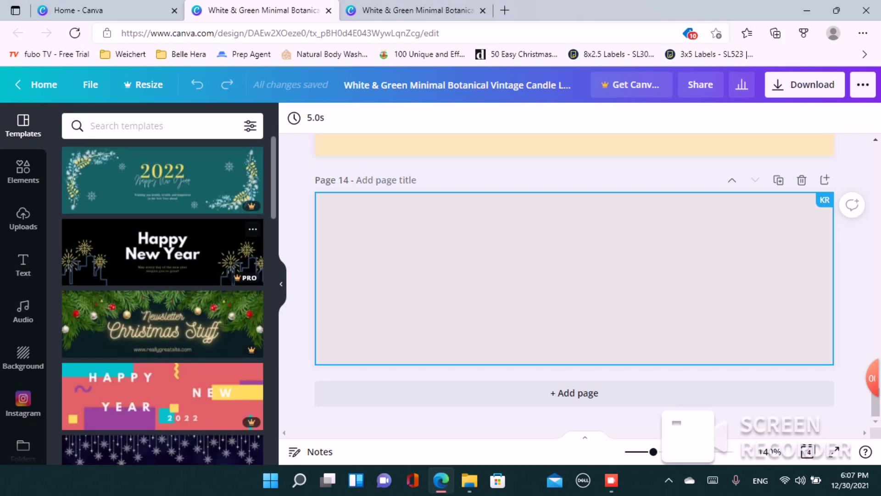
- Find the "The Big Annual Super Sale" template with the straw-hat photo and apply it to blank page 14
scroll(163, 367, "down", 3)
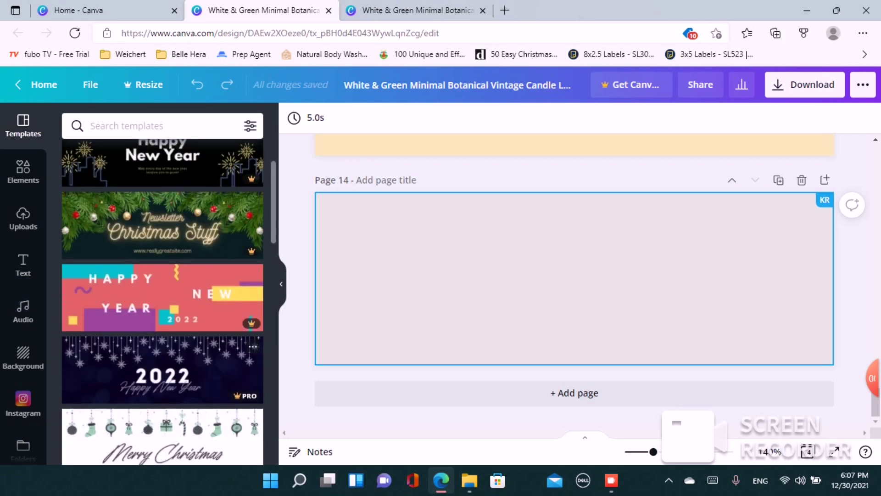
scroll(162, 302, "down", 6)
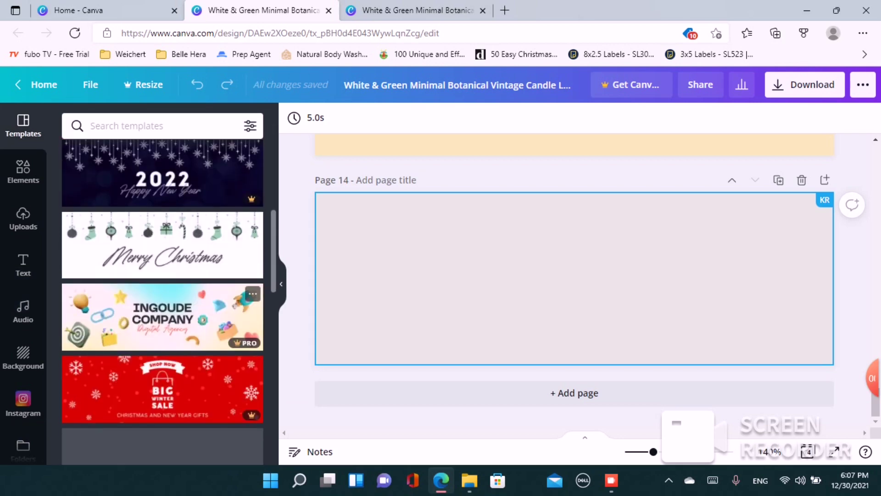
scroll(163, 302, "down", 3)
scroll(163, 301, "down", 2)
scroll(163, 302, "down", 6)
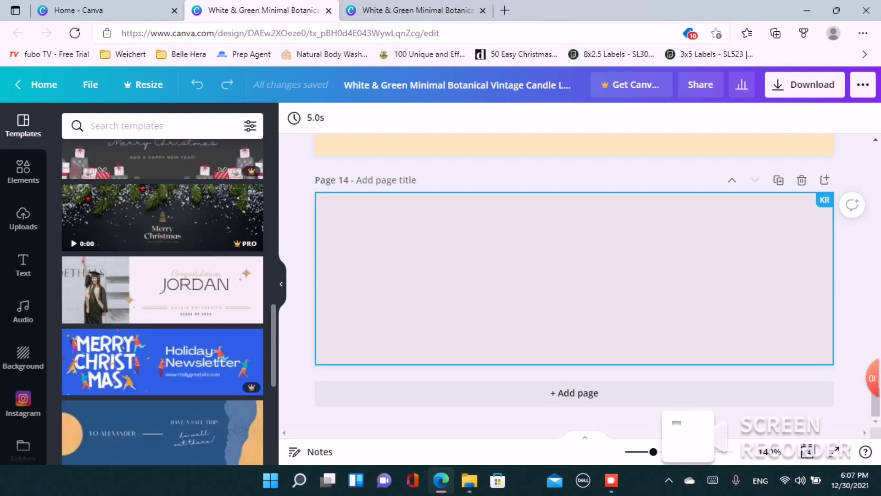
scroll(162, 302, "down", 2)
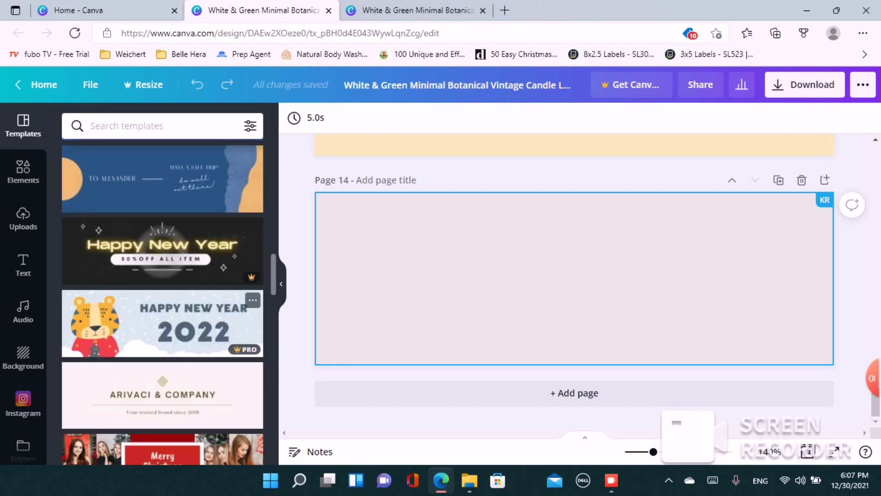
scroll(163, 301, "down", 2)
scroll(162, 301, "down", 10)
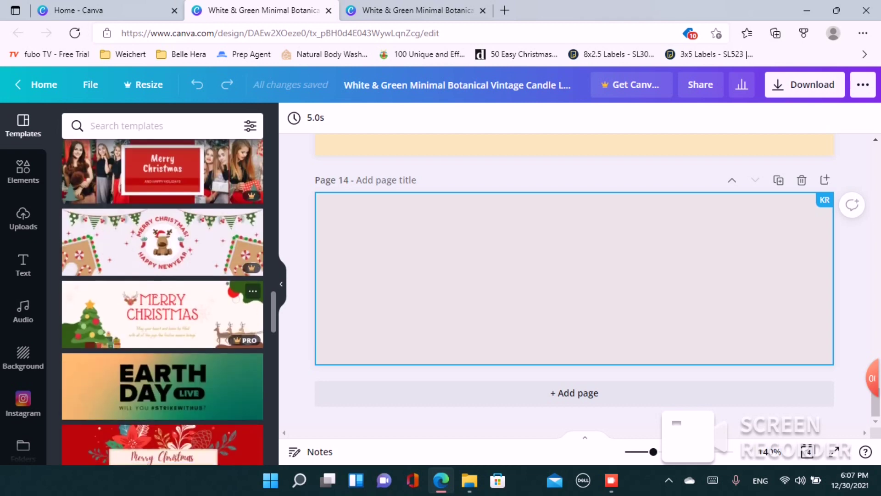
scroll(163, 301, "down", 5)
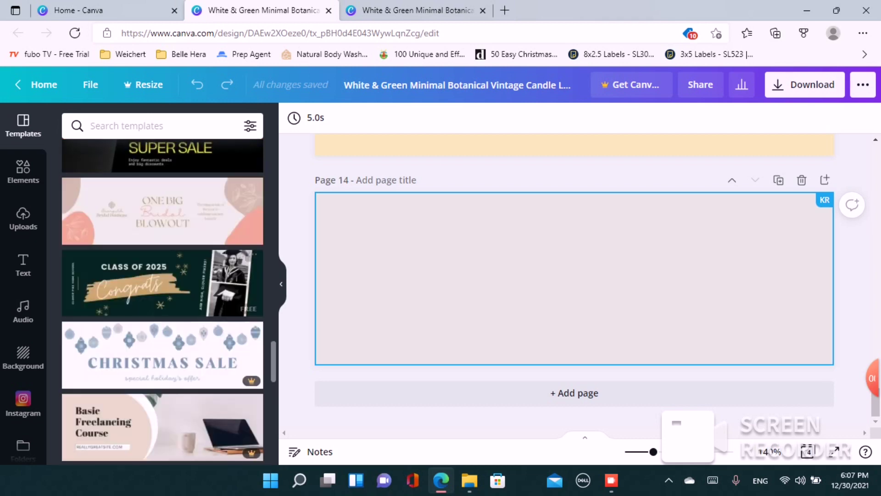
scroll(163, 301, "down", 8)
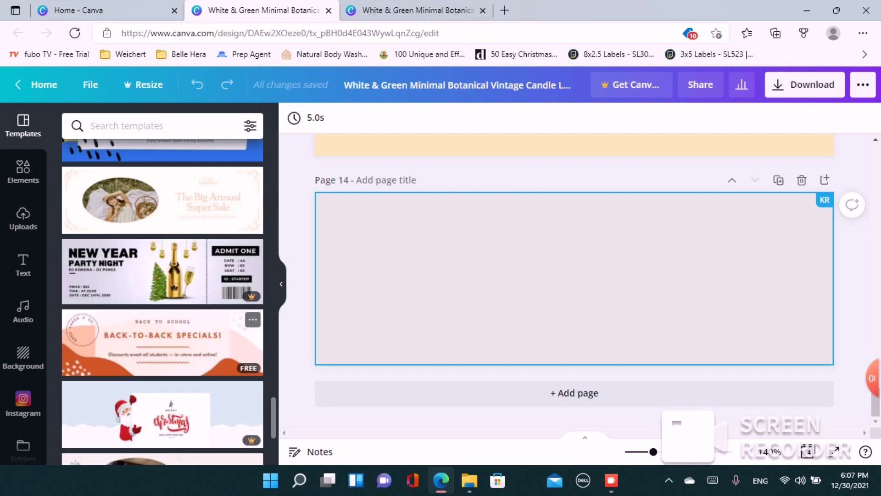
scroll(162, 302, "down", 5)
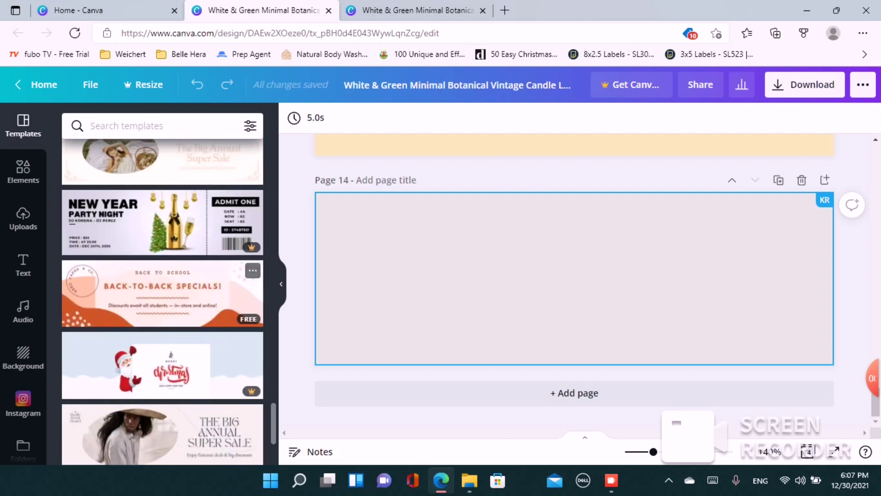
scroll(162, 302, "down", 8)
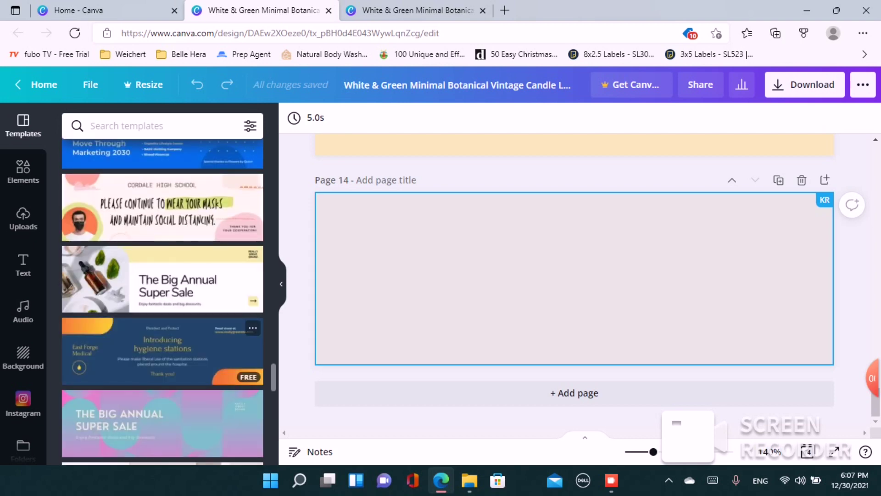
scroll(163, 302, "down", 3)
scroll(162, 302, "down", 8)
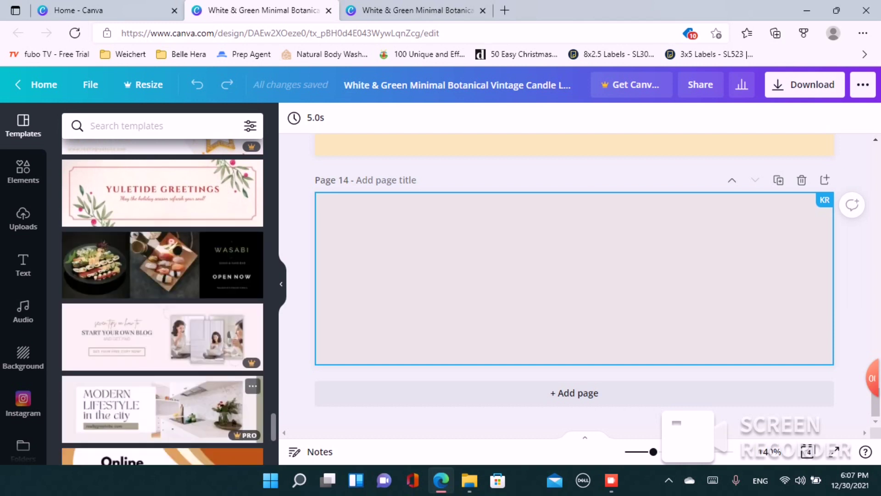
scroll(163, 381, "down", 2)
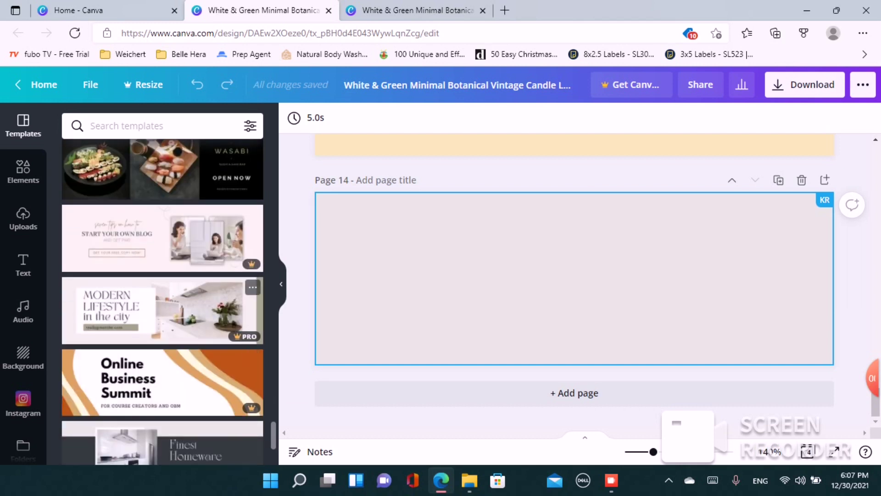
scroll(163, 313, "down", 3)
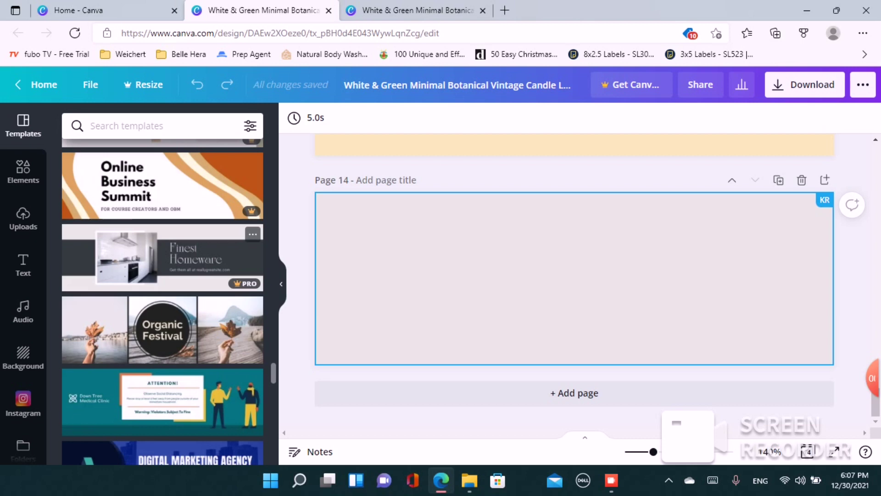
scroll(163, 267, "down", 5)
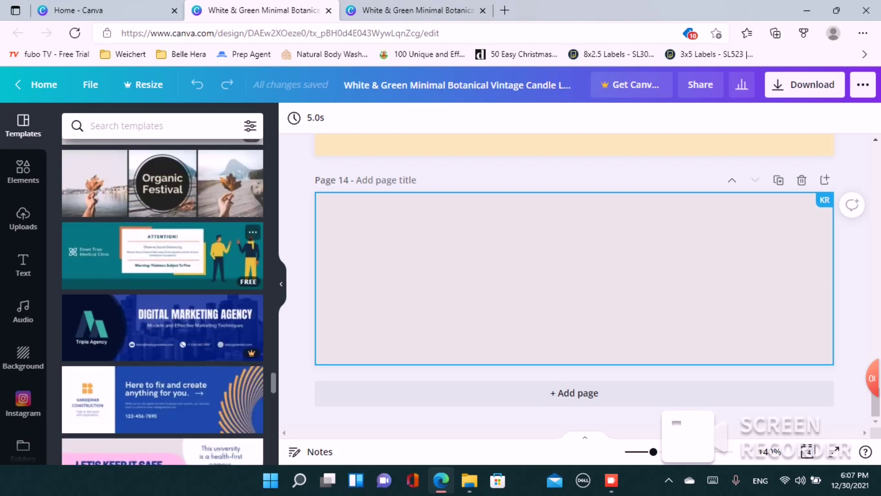
scroll(163, 292, "down", 5)
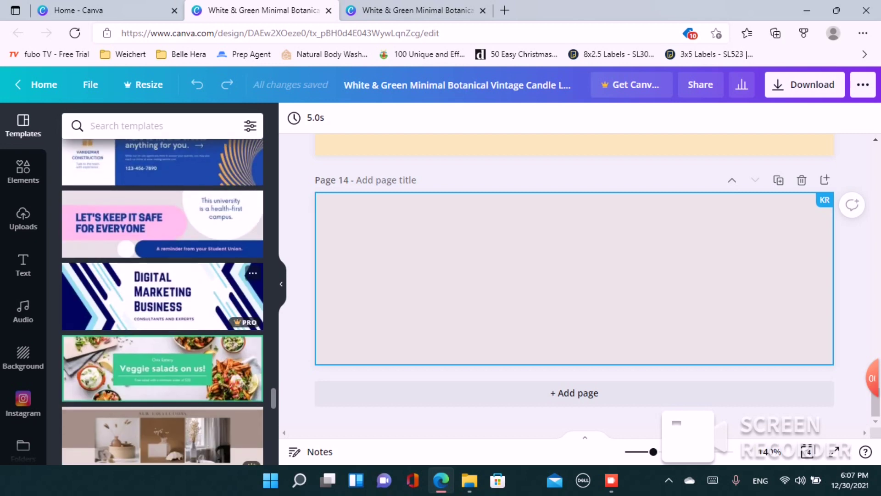
scroll(162, 301, "down", 3)
scroll(163, 301, "down", 5)
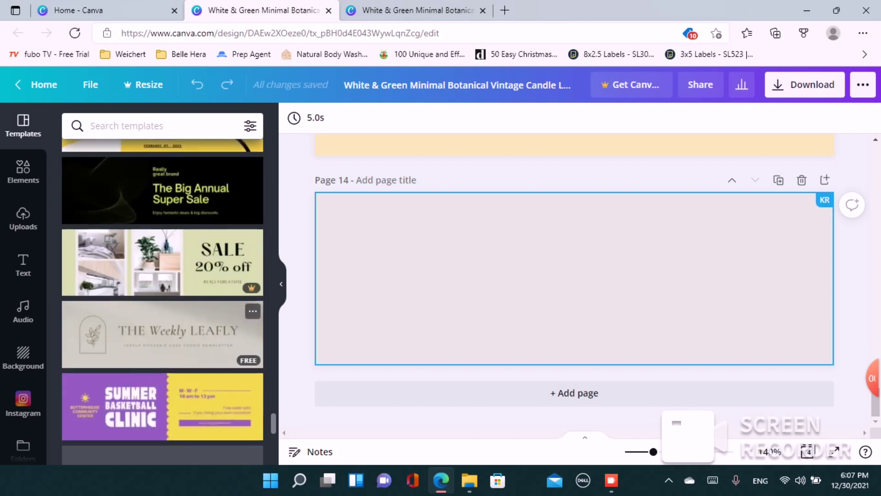
scroll(163, 301, "down", 8)
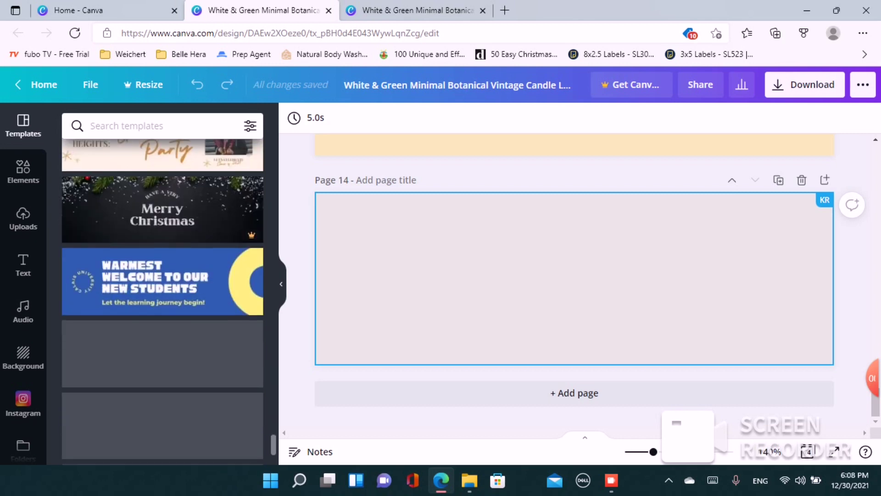
scroll(163, 394, "down", 4)
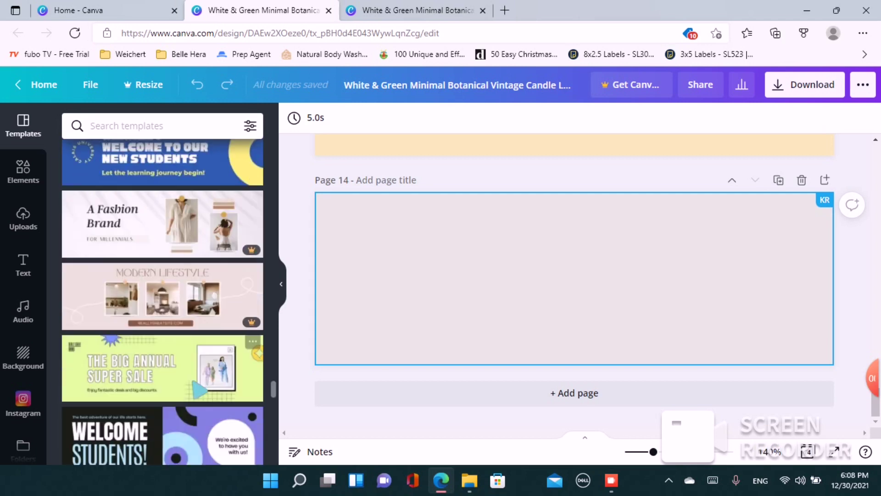
scroll(162, 394, "up", 5)
scroll(163, 299, "up", 3)
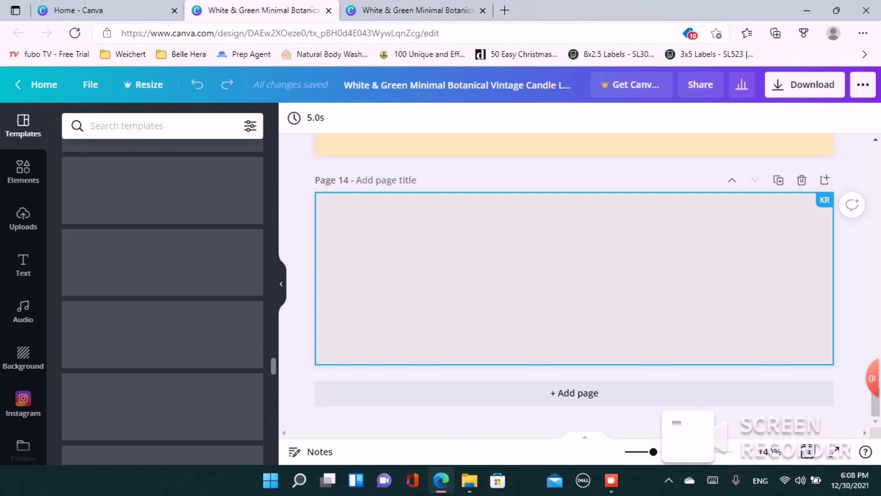
scroll(163, 315, "up", 3)
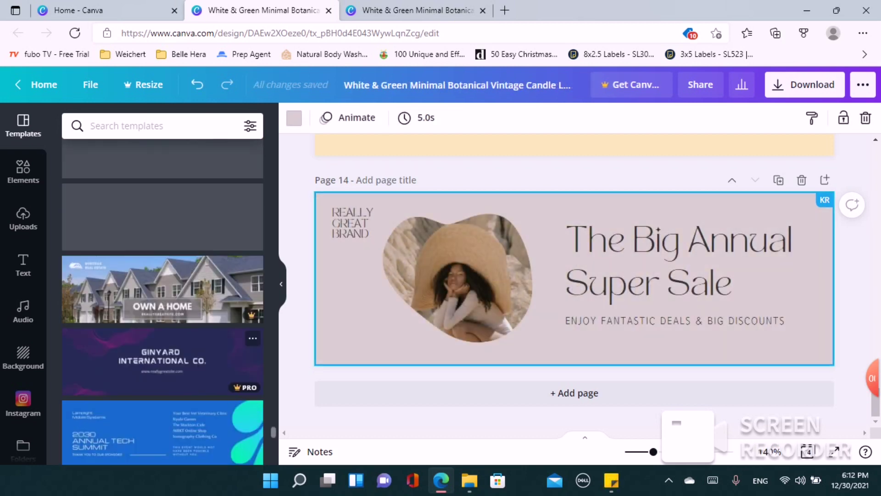
- Find the "Organika Lifestyle" template with the pink phone photo and apply it to page 14
scroll(163, 302, "up", 3)
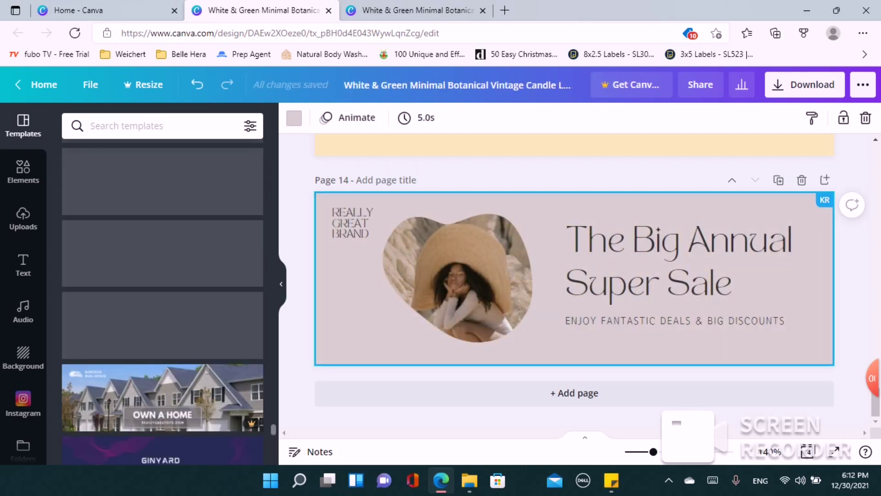
scroll(162, 301, "up", 5)
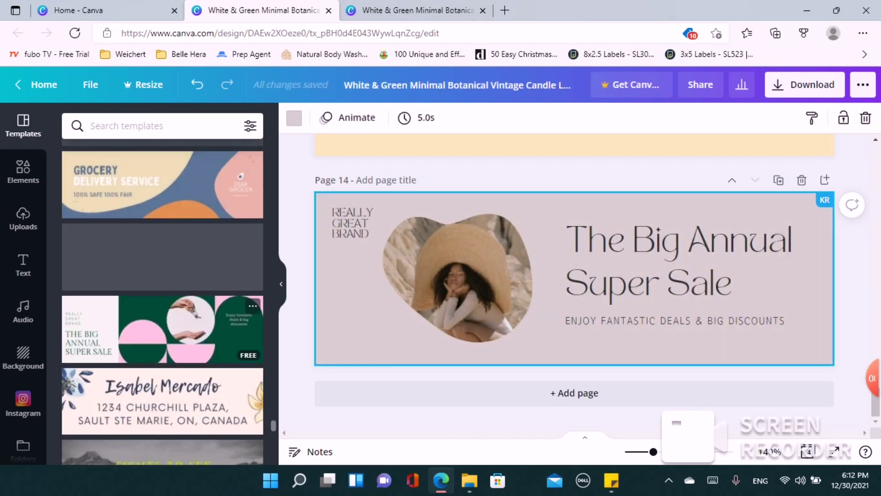
scroll(163, 302, "up", 3)
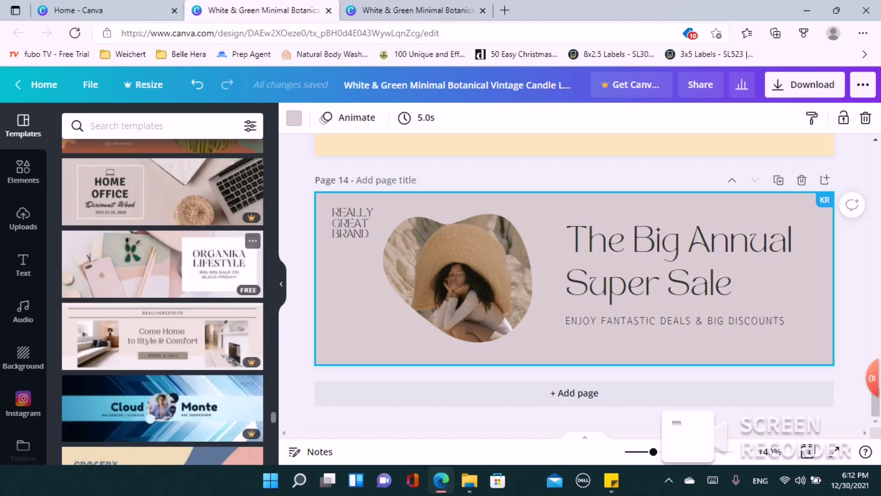
left_click(163, 264)
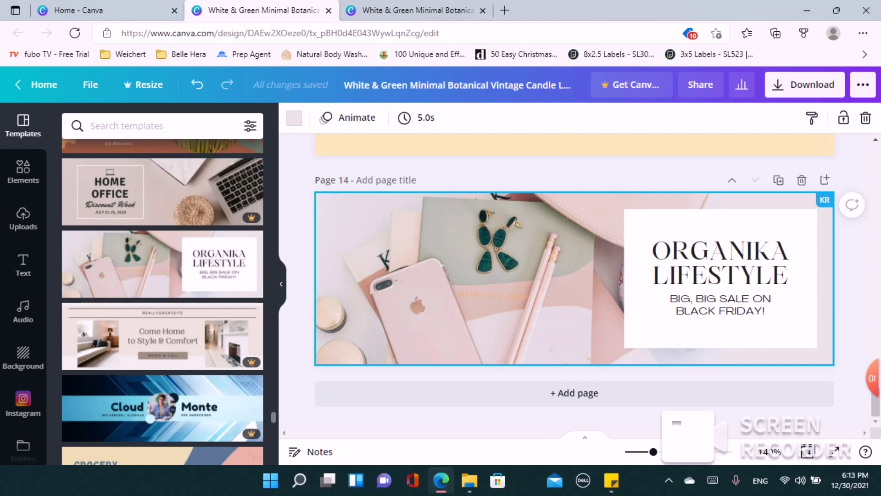
- Duplicate the white box onto the left part of the photo and move the "Organika Lifestyle" text group onto the copy
left_click(647, 330)
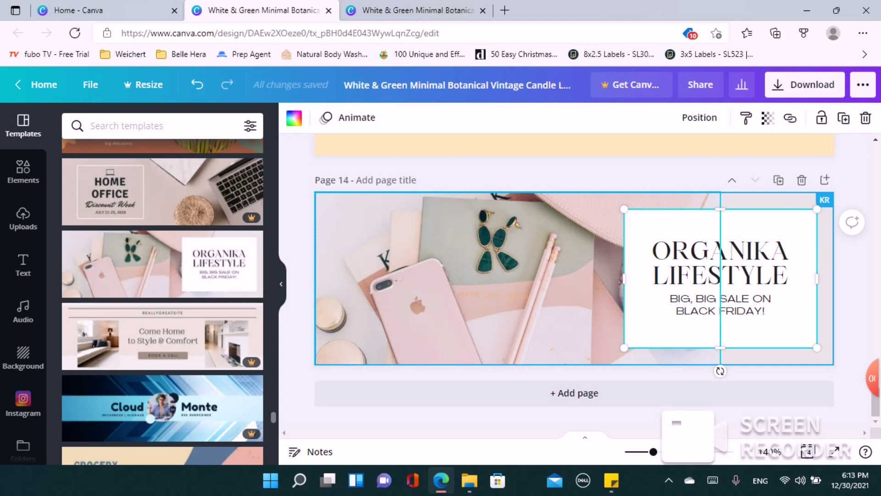
left_click(516, 278)
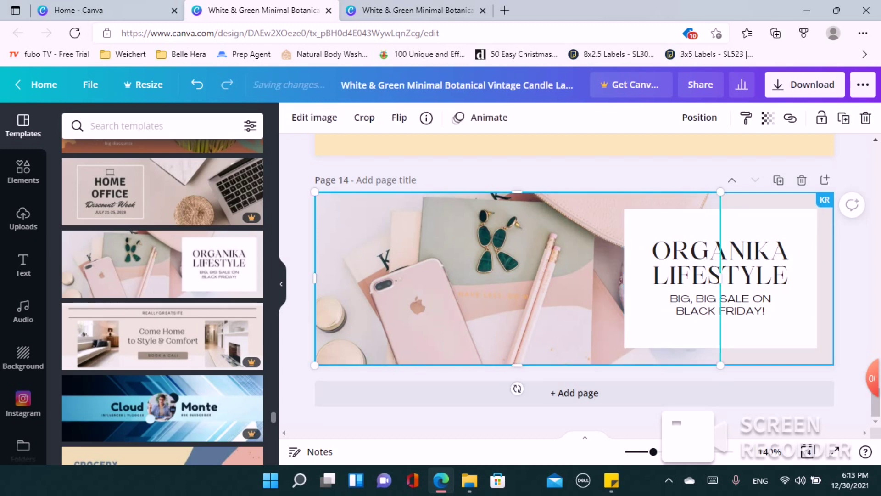
left_click(721, 331)
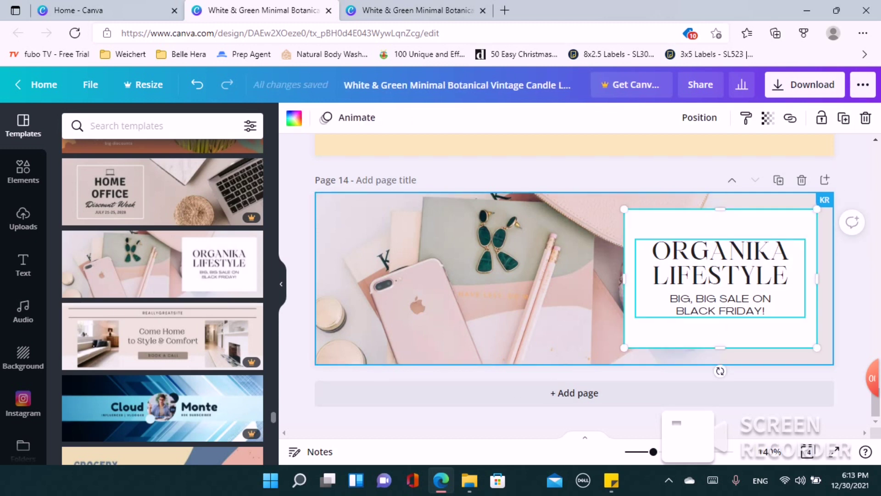
left_click(517, 278)
key("ctrl+v")
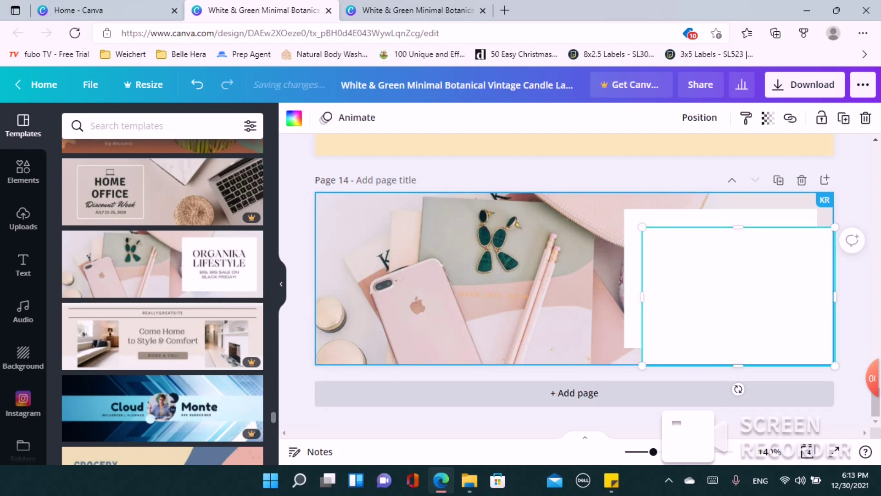
left_click_drag(738, 296, 434, 279)
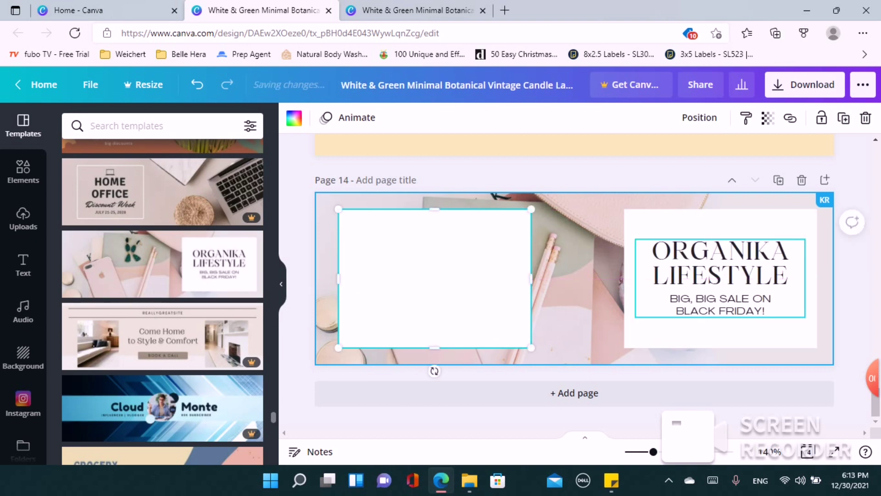
key("Escape")
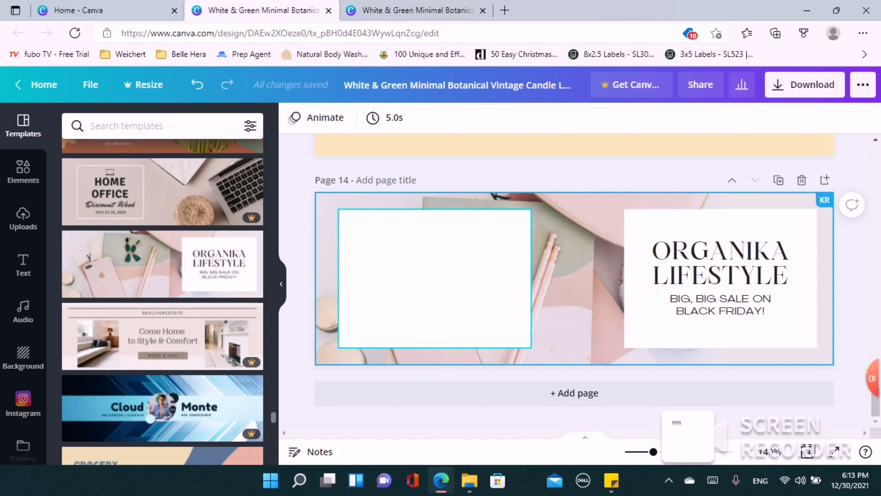
left_click_drag(720, 294, 435, 286)
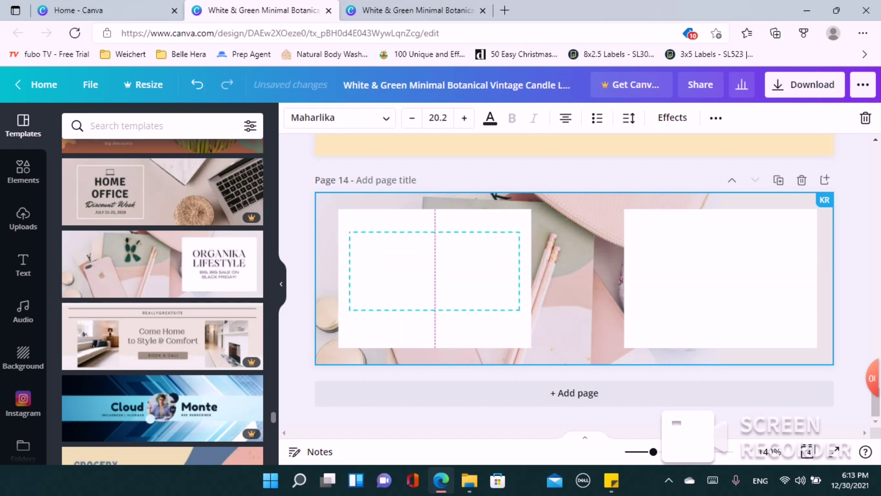
- Try sending the duplicated white box to the very back of the page, and undo that change
left_click(435, 334)
right_click(435, 335)
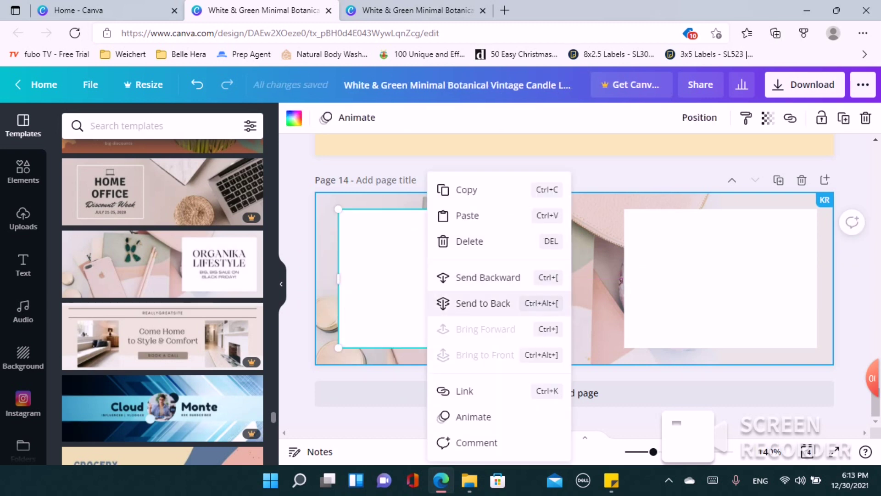
left_click(483, 303)
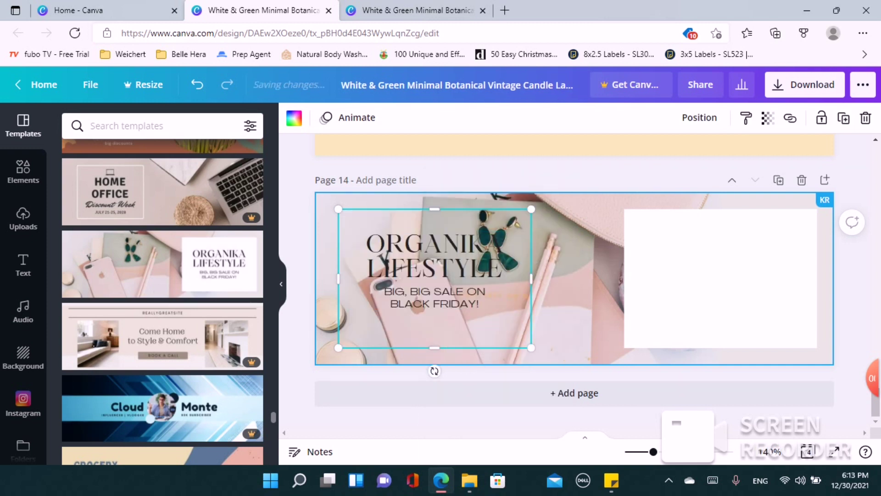
left_click(432, 363)
right_click(512, 349)
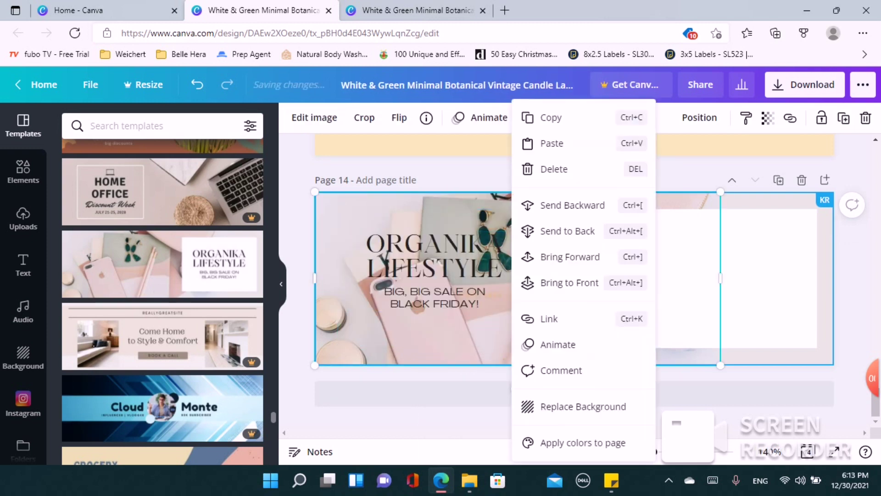
key("Escape")
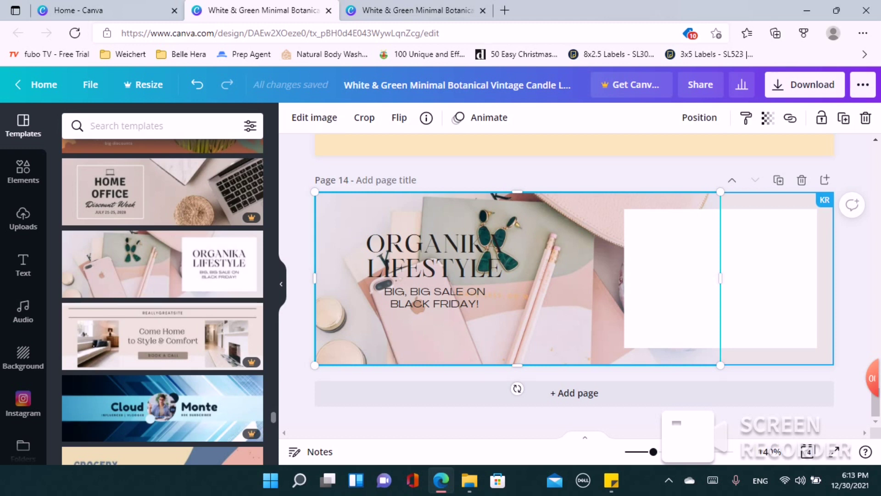
key("ctrl+z")
- Send the duplicated white box one level backward behind the text, and delete the background photo
right_click(463, 276)
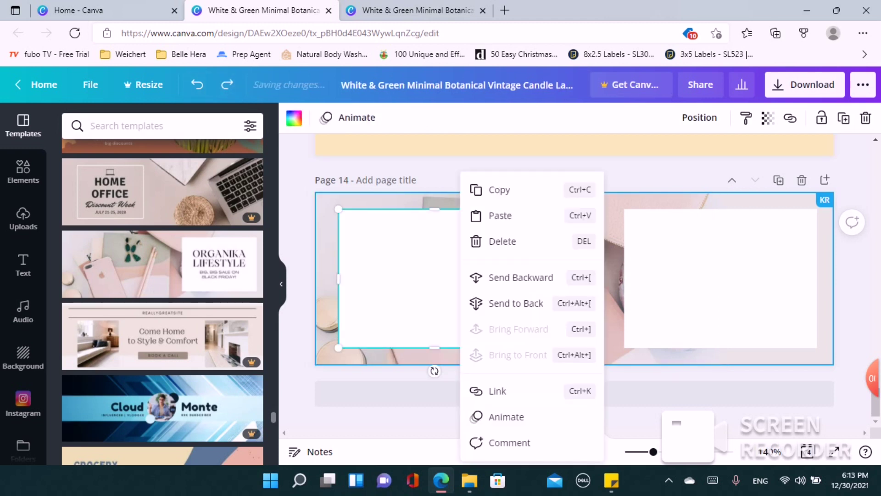
left_click(491, 277)
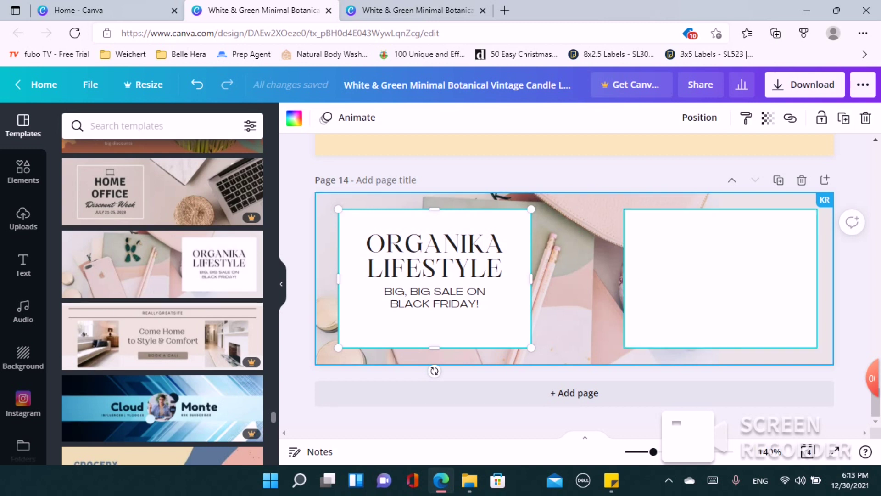
left_click(578, 278)
key("Delete")
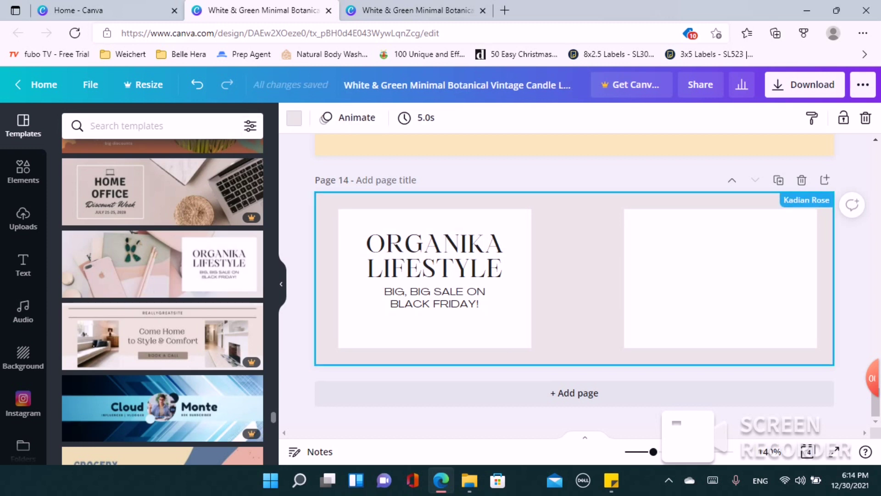
- Try the custom burgundy #7B2345 as the page background, and replace it with the bright red from the document colors
left_click(578, 280)
left_click(294, 117)
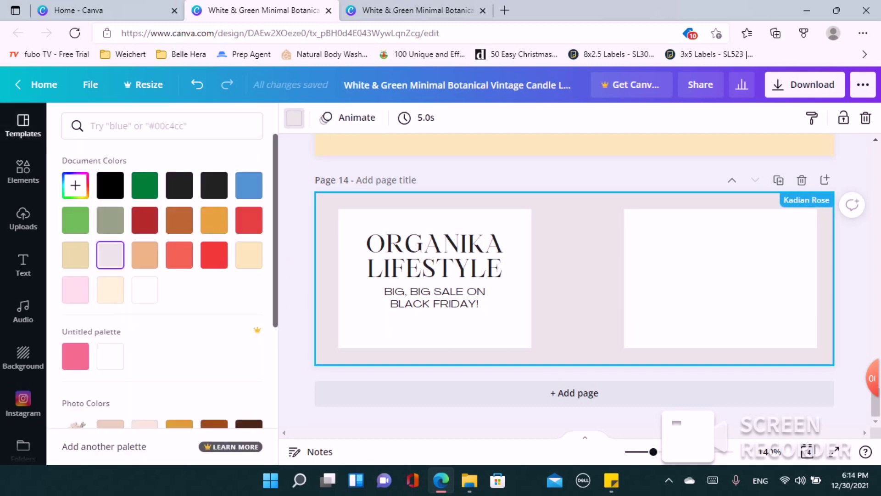
scroll(179, 322, "down", 5)
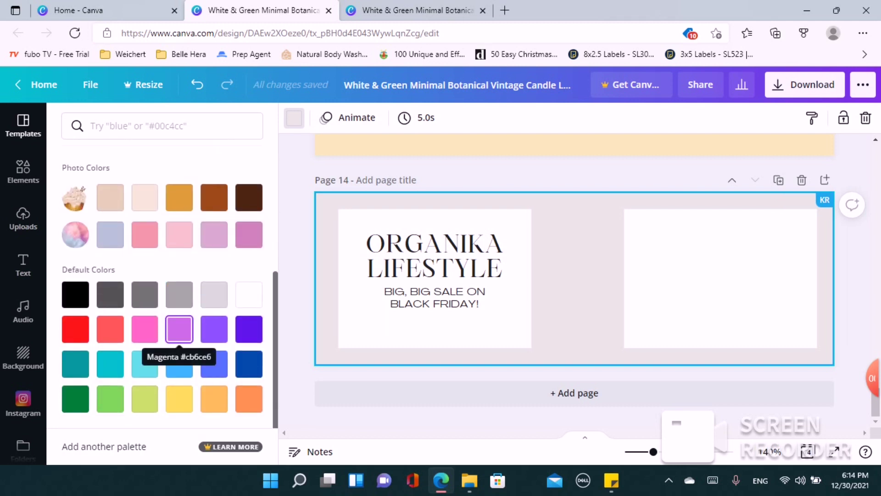
scroll(179, 329, "up", 5)
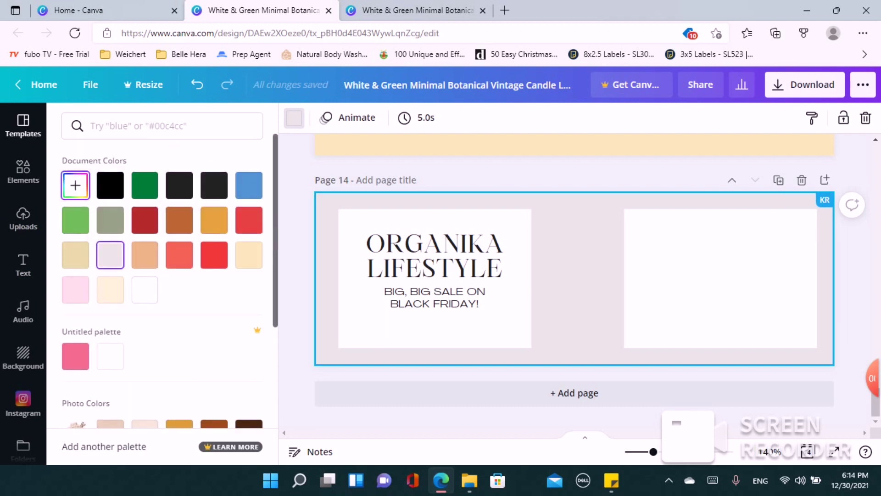
left_click(75, 185)
left_click_drag(77, 220, 103, 279)
left_click(188, 296)
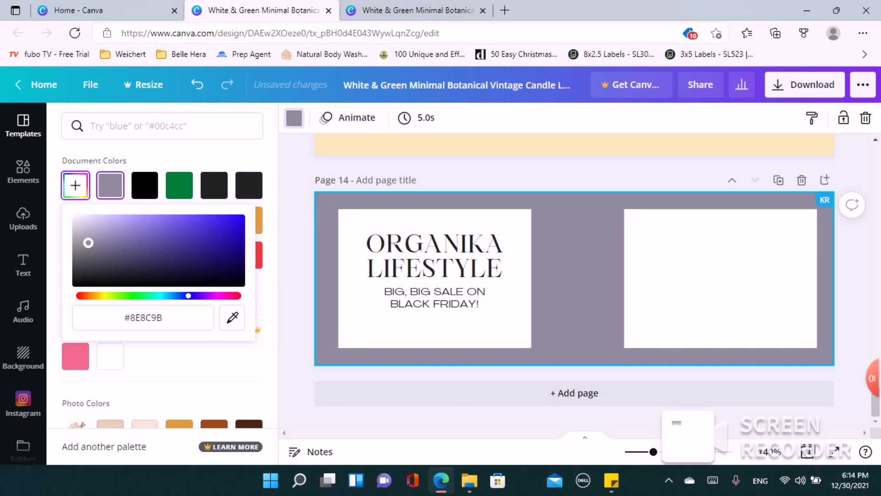
left_click_drag(188, 295, 227, 295)
mouse_move(202, 257)
left_mouse_down()
mouse_move(192, 262)
mouse_move(234, 228)
mouse_move(145, 219)
mouse_move(152, 235)
mouse_move(100, 255)
mouse_move(196, 251)
left_mouse_up()
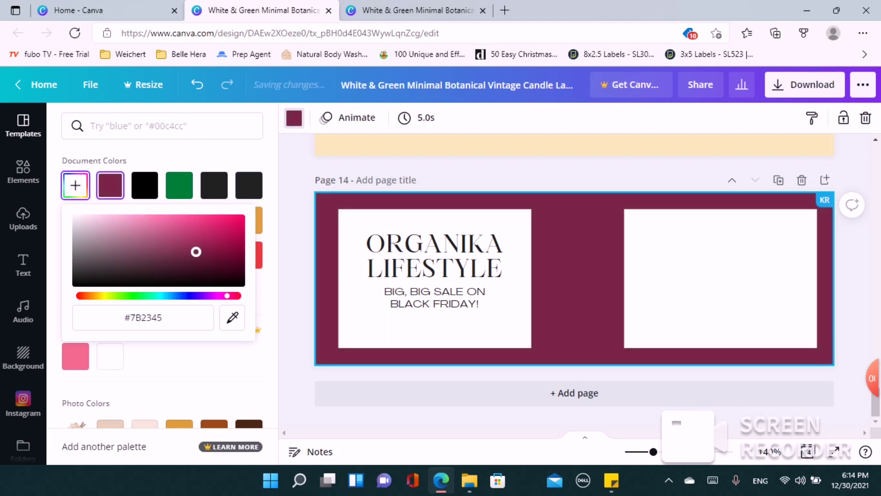
key("Escape")
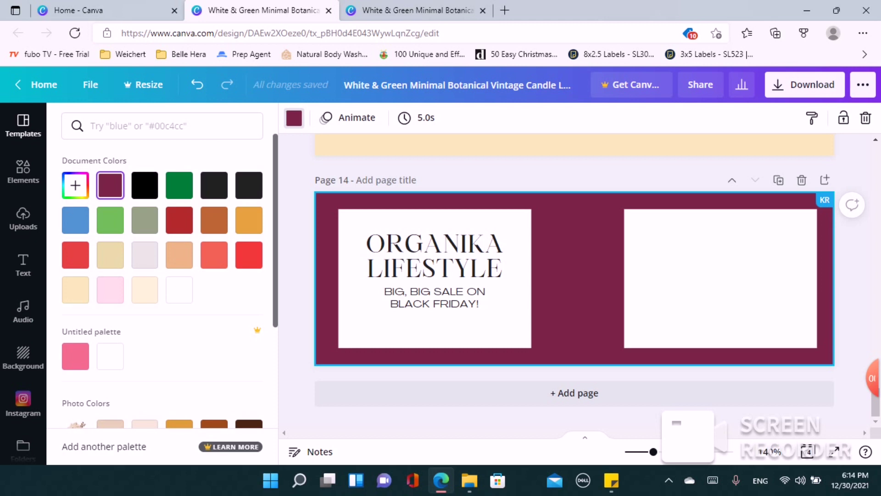
left_click(75, 254)
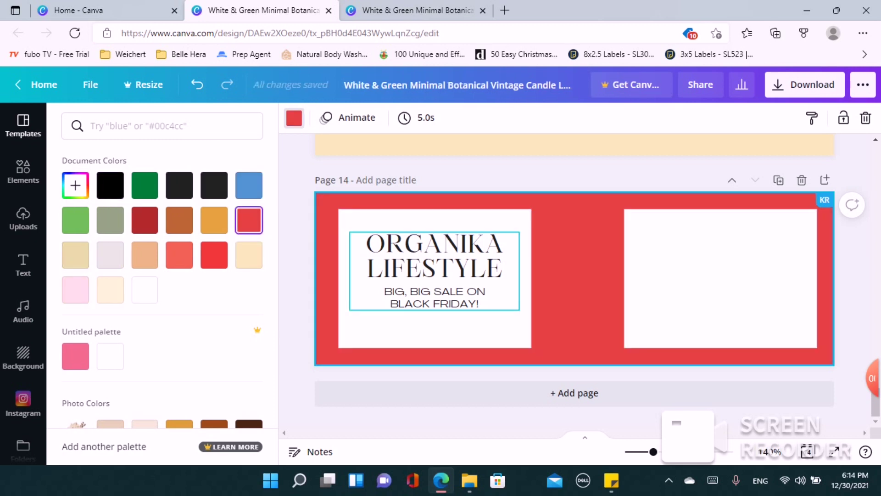
- Replace the "Organika Lifestyle" heading text with "RASPBERRY BLISS"
left_click(434, 257)
double_click(435, 257)
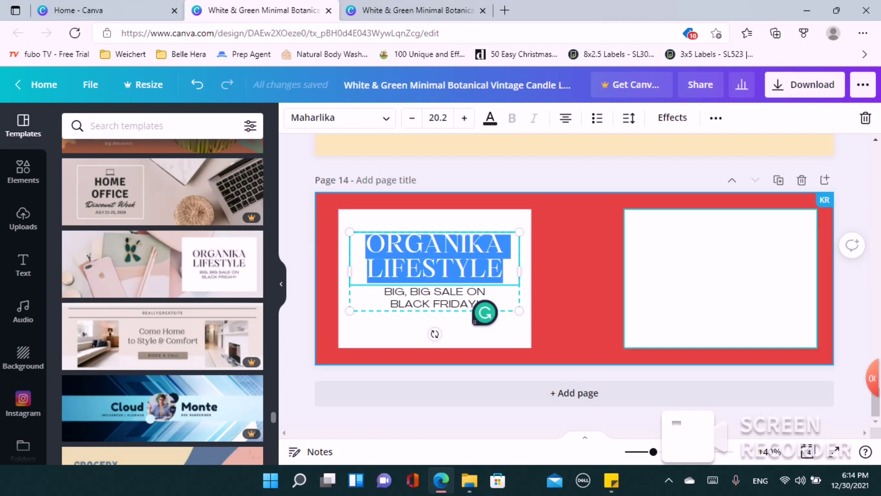
type("RASPBE")
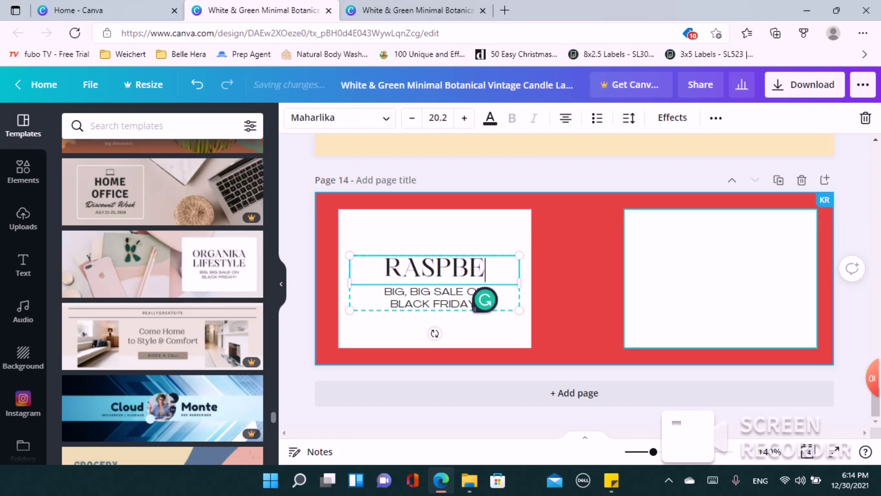
type("RRY BLISS")
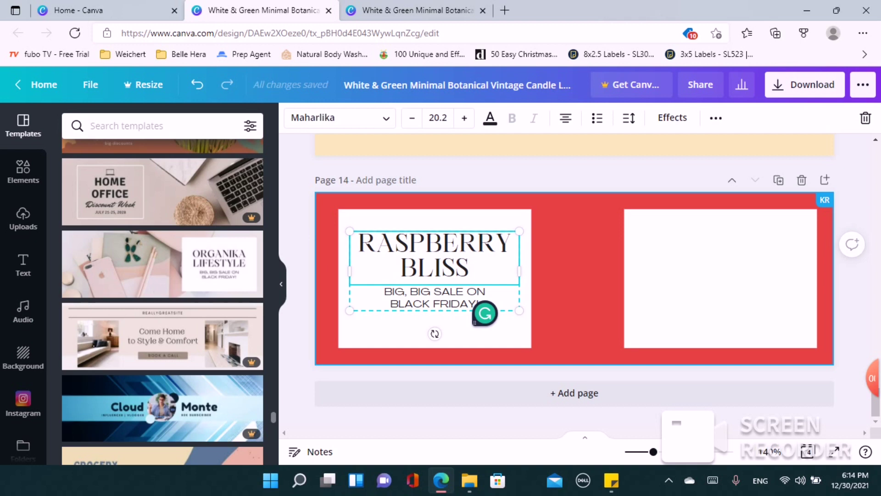
- Clear the "Big, big sale on Black Friday!" line and move the heading slightly lower in its white box
double_click(435, 303)
key("BackSpace")
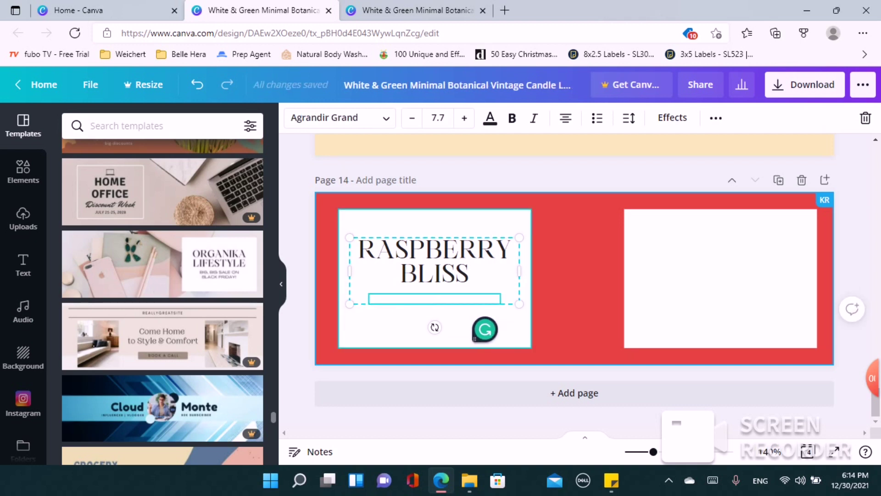
left_click(413, 324)
left_click_drag(435, 271, 435, 282)
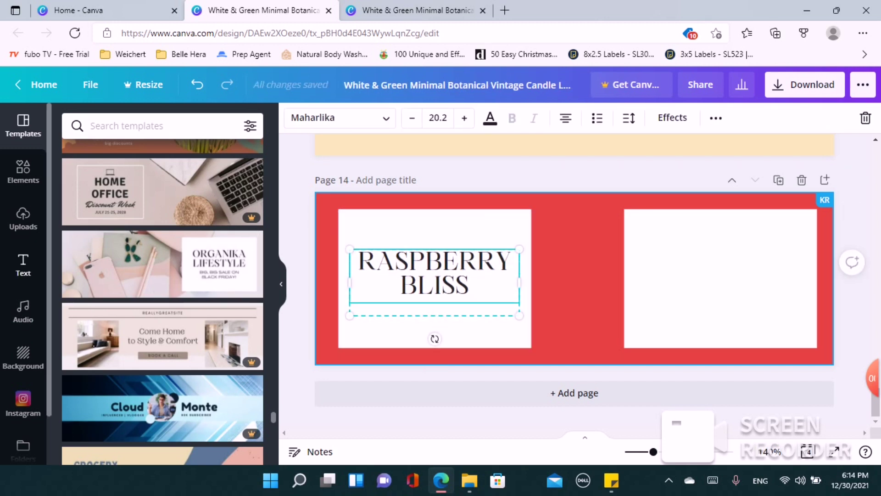
- Add a body text element below the heading reading "Body Whip"
left_click(23, 265)
left_click(163, 261)
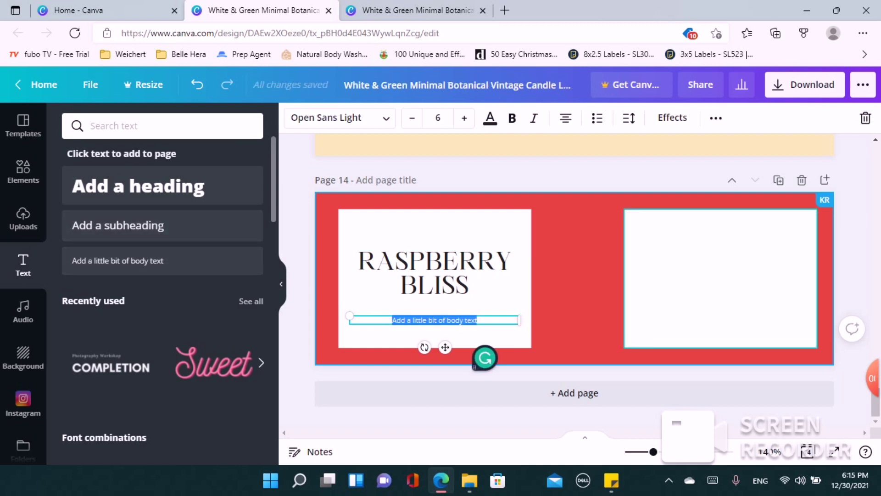
type("Bo")
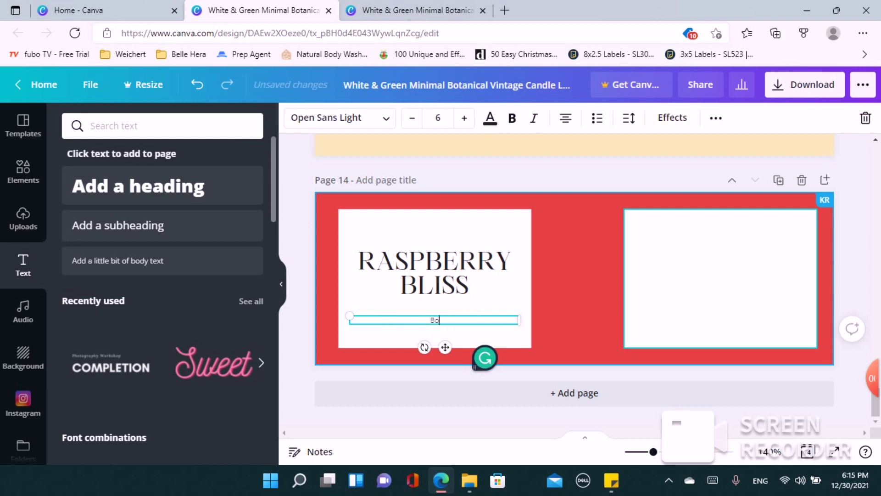
type("dy Whip")
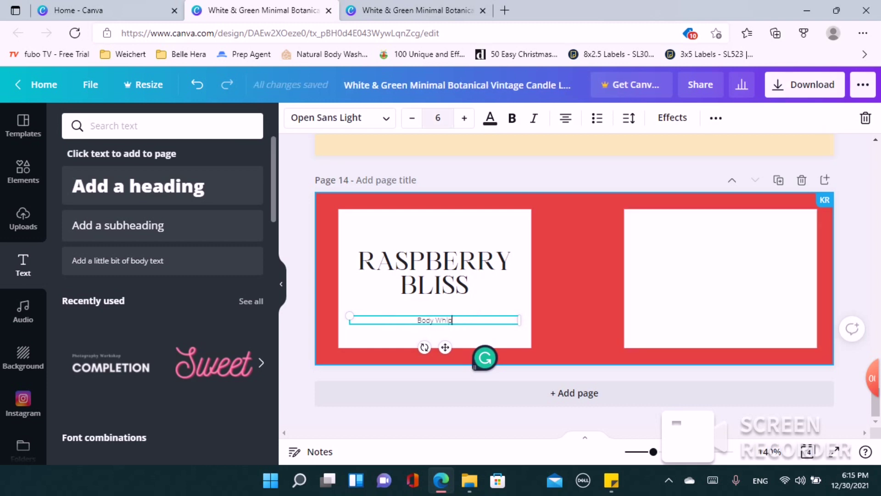
- Increase the font size of the "Body Whip" text to 11
left_click(464, 118)
left_click(464, 117)
left_click(463, 117)
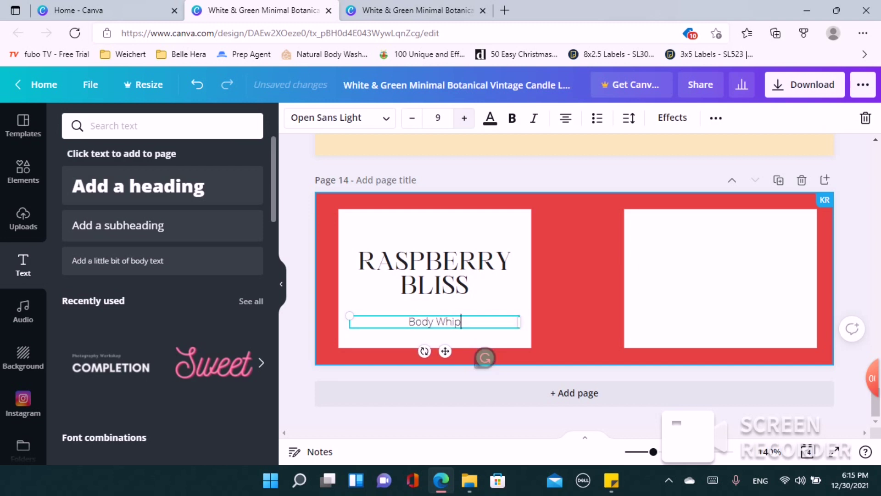
left_click(463, 117)
key("ctrl+shift+period")
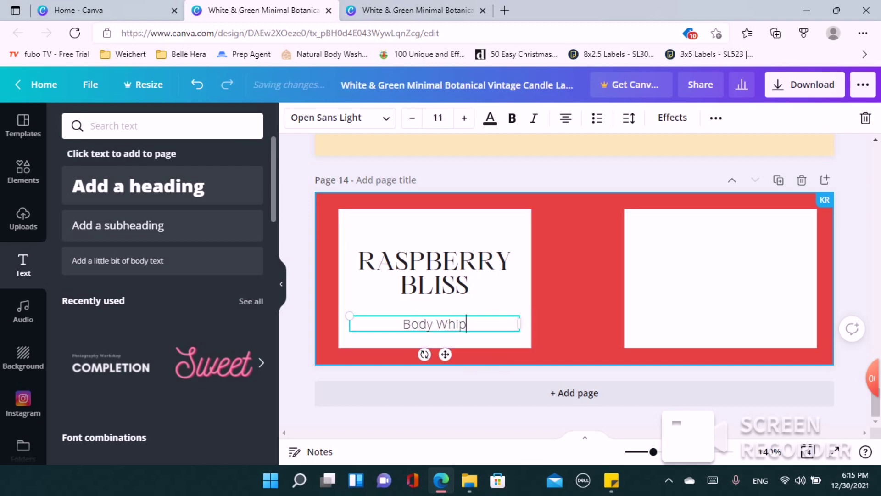
- Move "Body Whip" up directly beneath the heading and add a body text line below it reading "7.5 OZ"
mouse_move(445, 354)
left_mouse_down()
mouse_move(445, 328)
mouse_move(445, 339)
left_mouse_up()
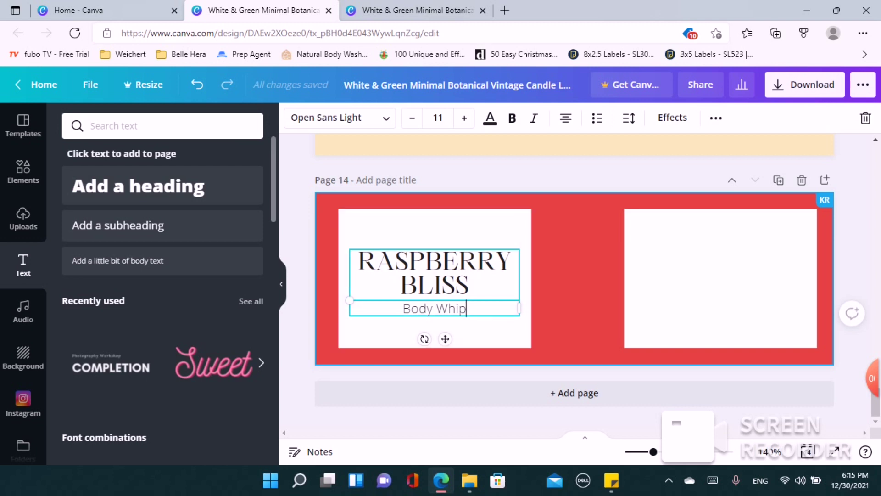
left_click(466, 308)
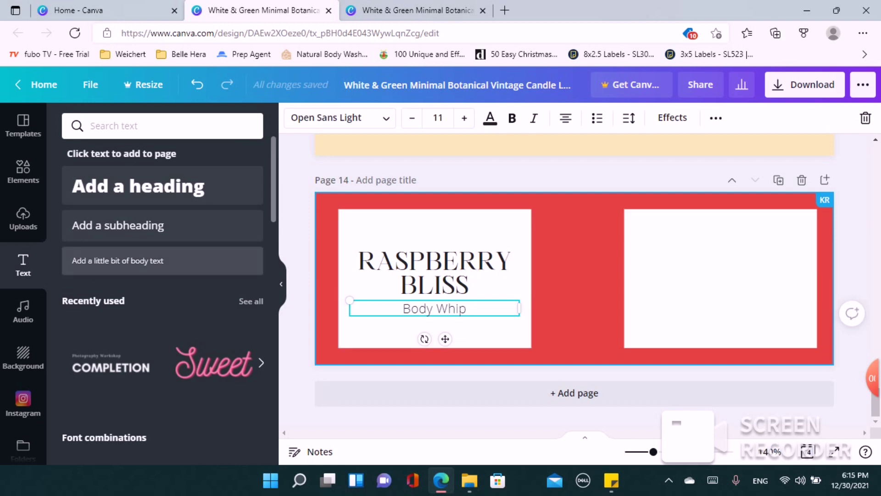
left_click(117, 261)
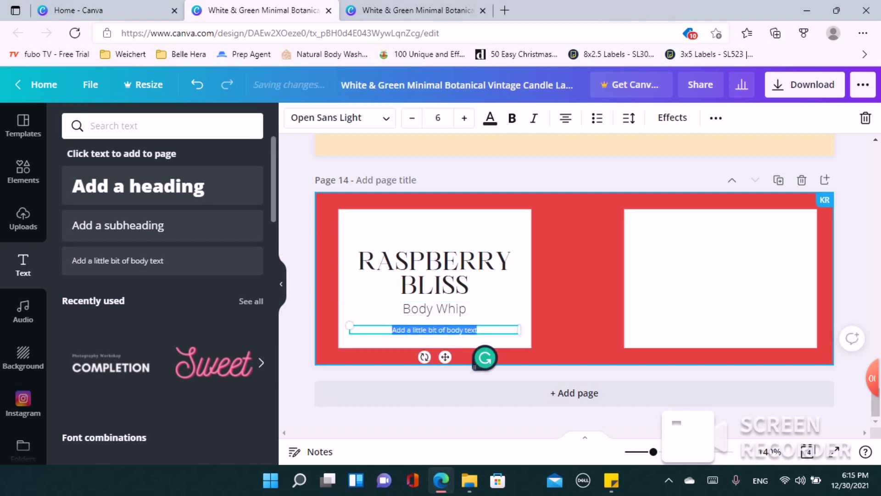
type("7.5")
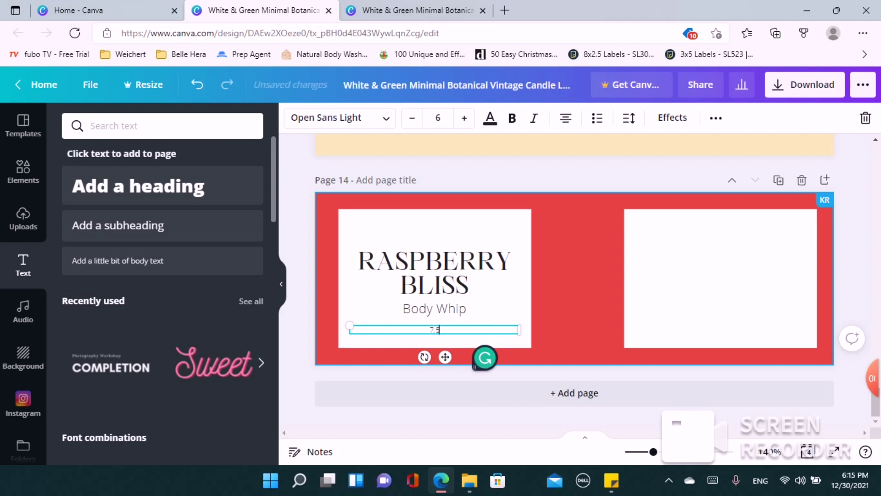
type("0")
key("Left")
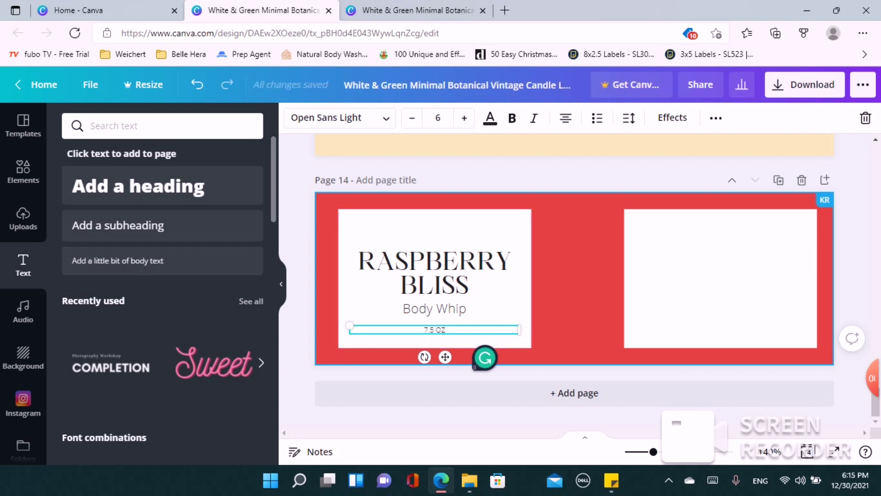
- Add a body text line reading "Belle Hera Collection" above the heading and nudge the "RASPBERRY BLISS" heading slightly up
left_click(117, 260)
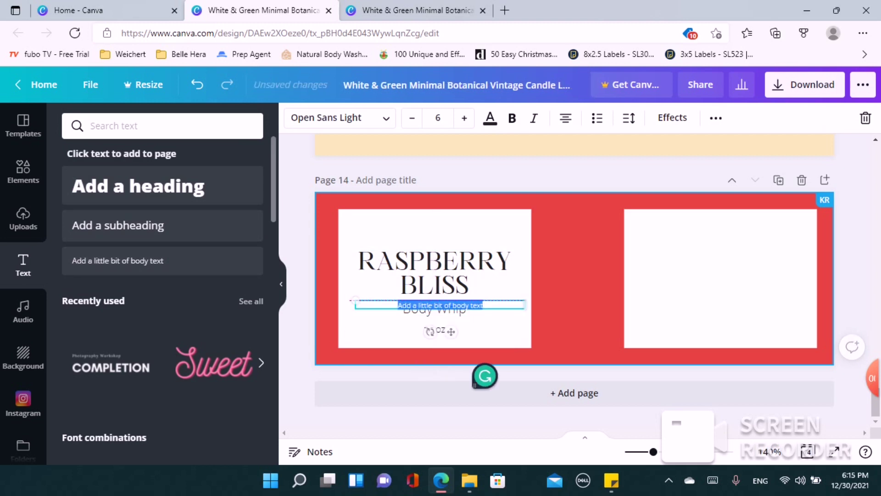
left_click_drag(451, 332, 445, 258)
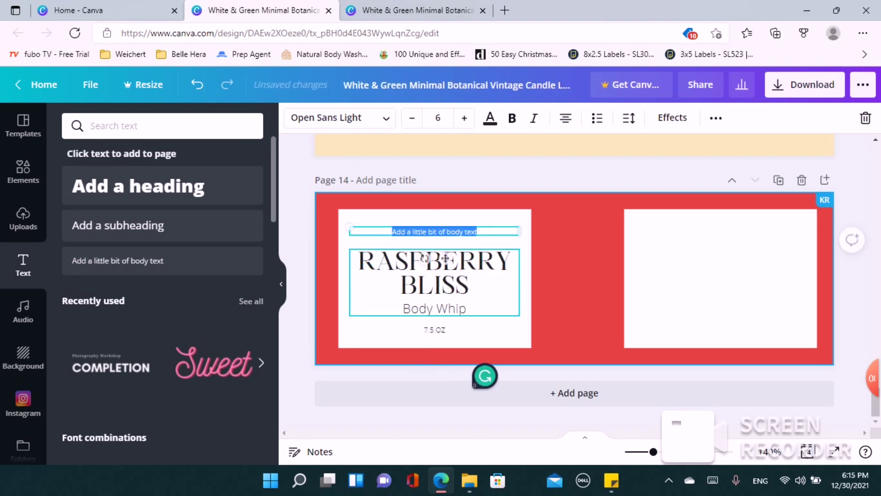
type("Belle")
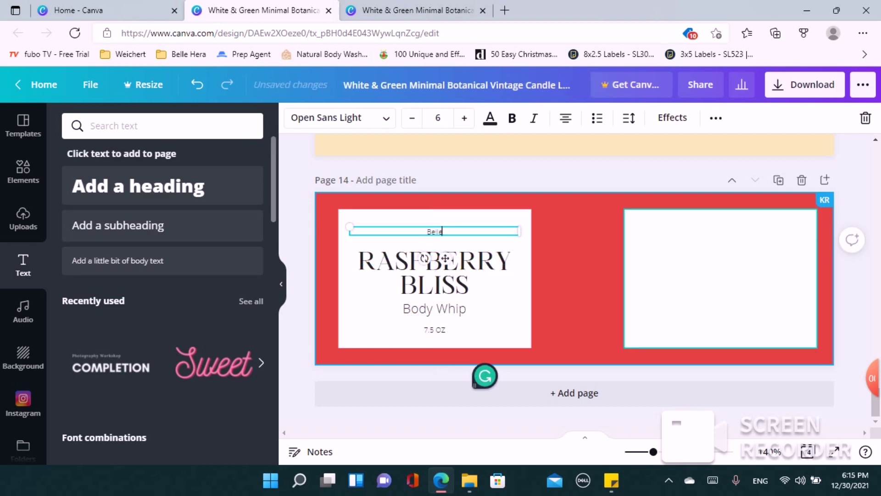
type(" Hera Collection")
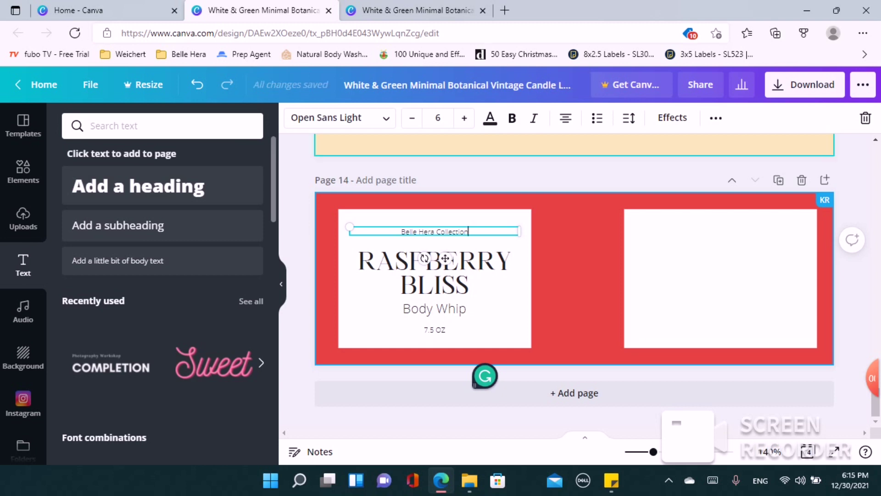
key("Escape")
left_click(434, 273)
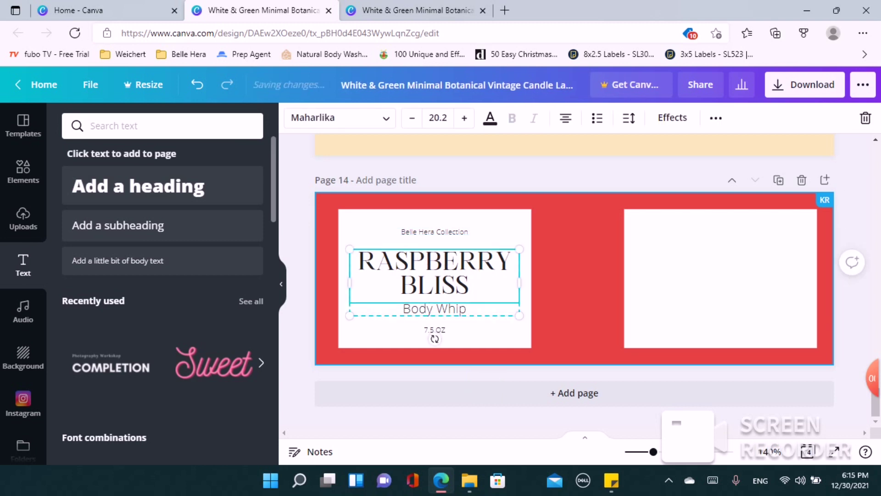
left_click_drag(434, 272, 435, 268)
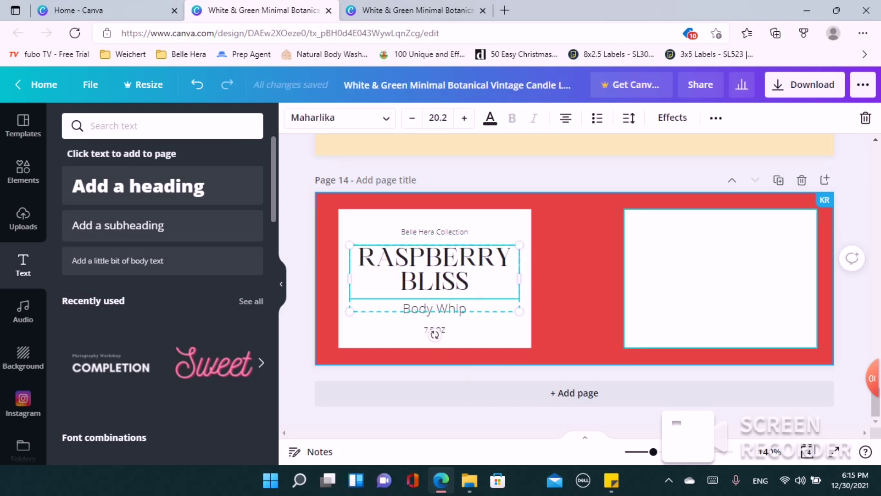
- Add a body text element for the blank white box on page 14
left_click(720, 339)
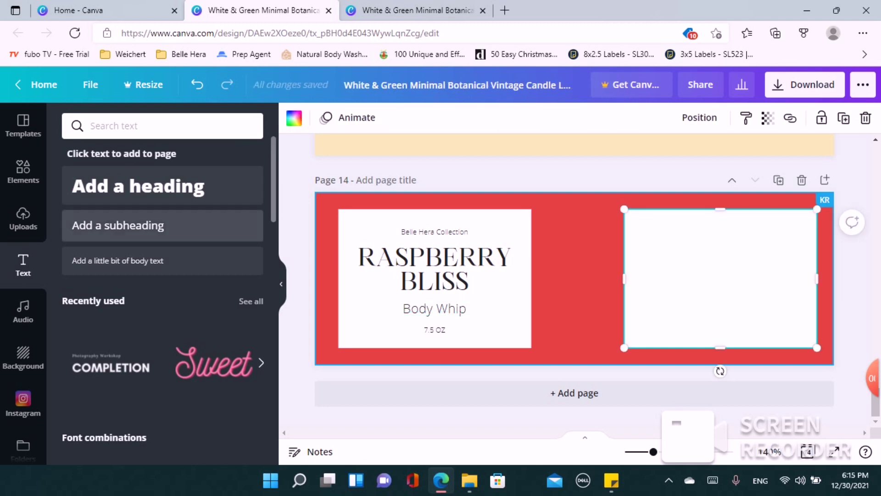
left_click(118, 260)
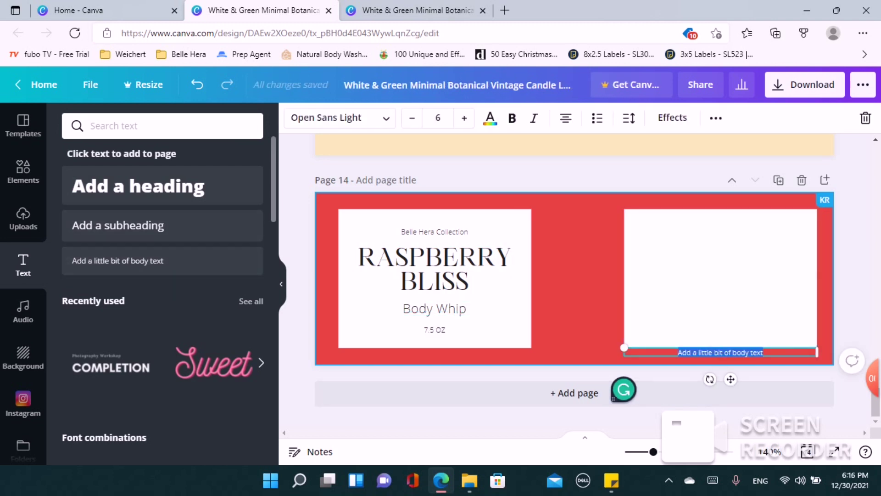
left_click_drag(730, 379, 721, 222)
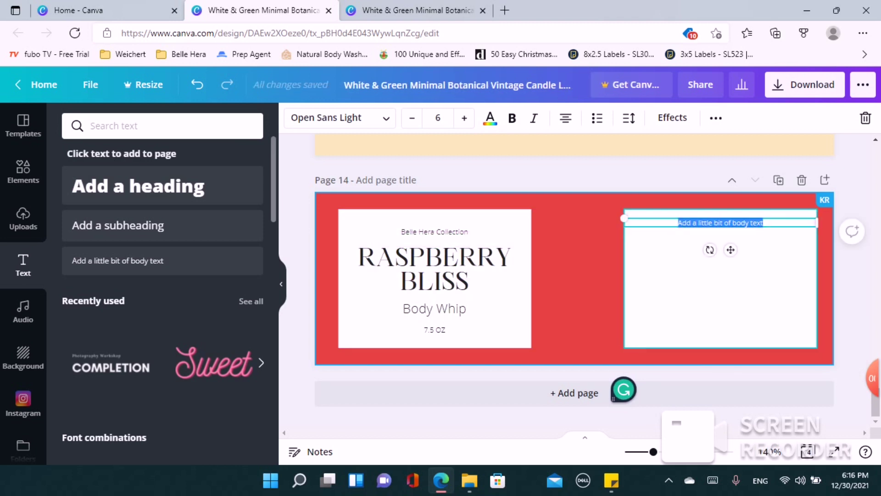
key("BackSpace")
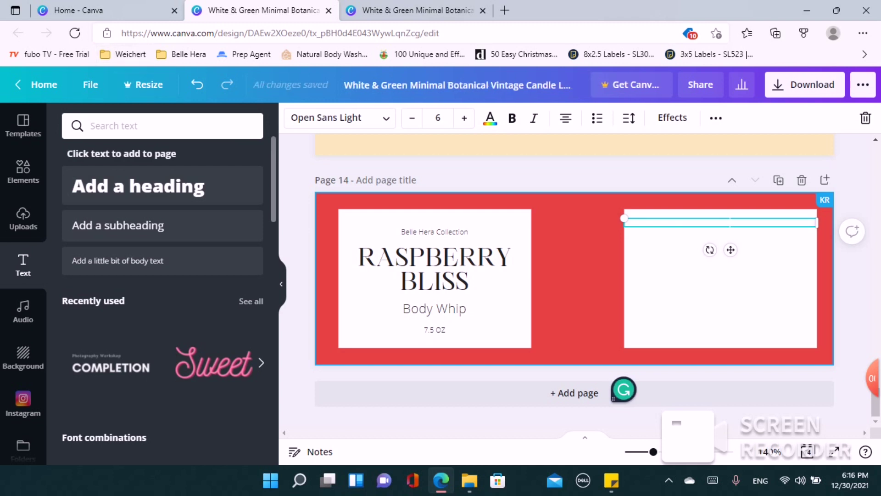
left_click(197, 85)
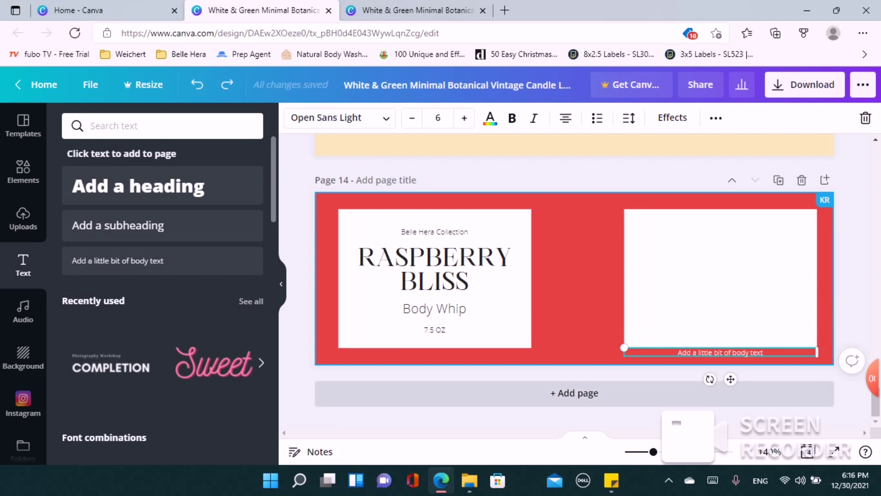
- Color the new body text black and move it to the top of the blank white box
left_click(490, 118)
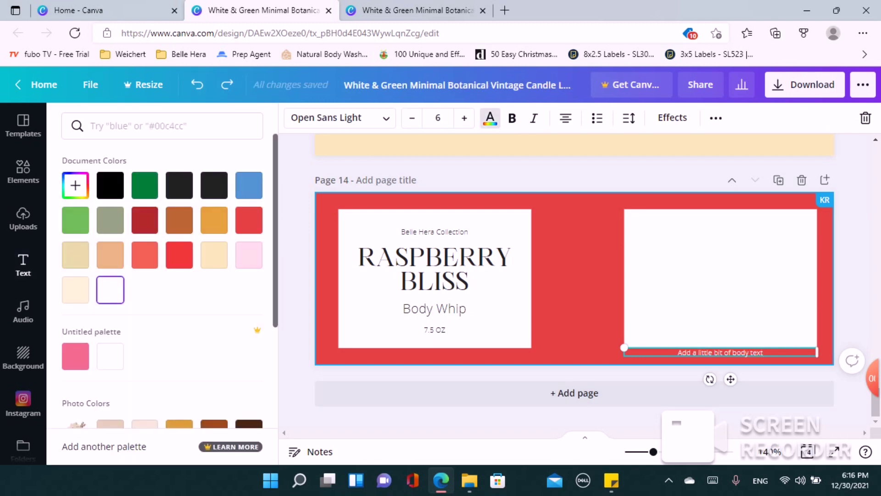
left_click(110, 185)
left_click_drag(720, 352, 771, 222)
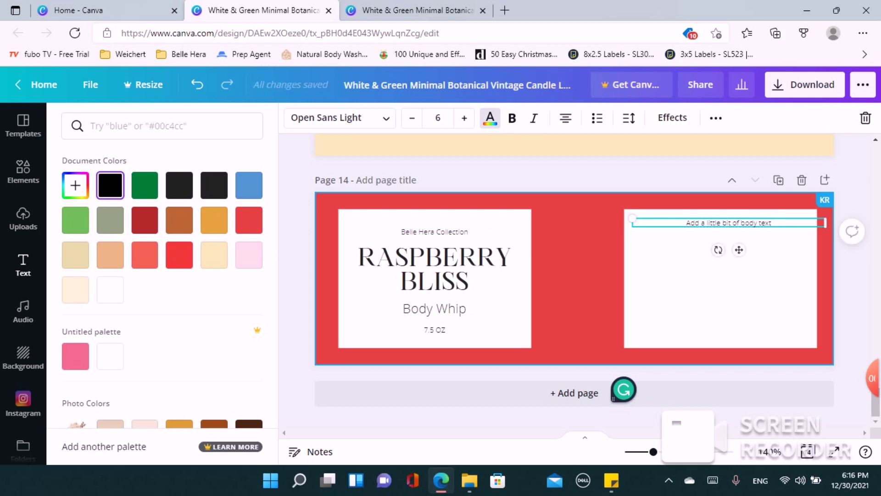
- Replace the placeholder text with "What's Inside:" and shift it slightly left toward the center of the white box
key("ctrl+a")
type("W")
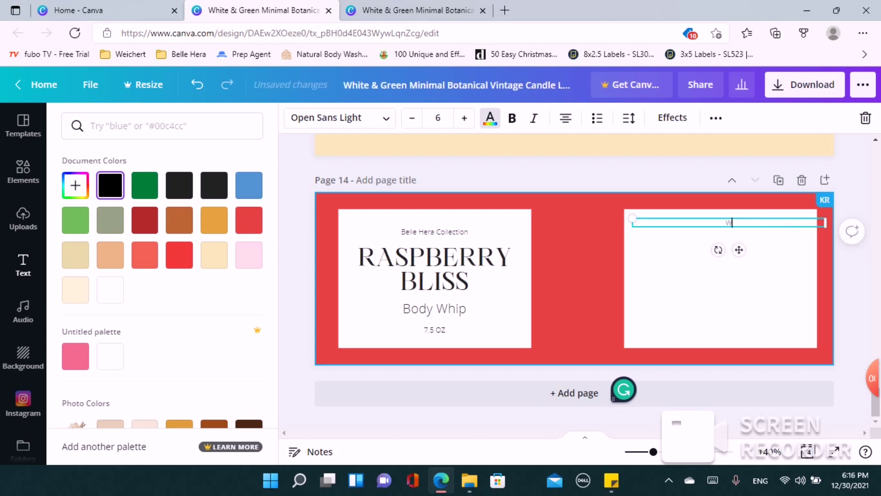
type("hat's Inside")
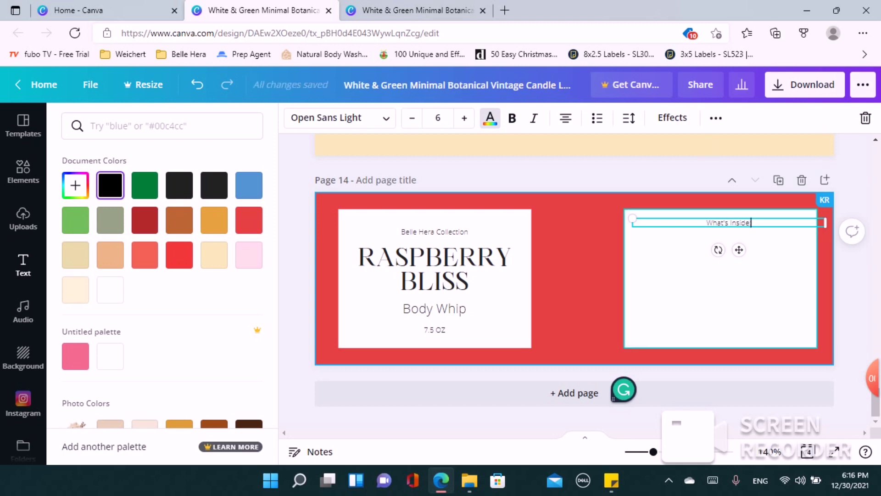
left_click(720, 294)
left_click(728, 223)
left_click_drag(729, 222, 725, 222)
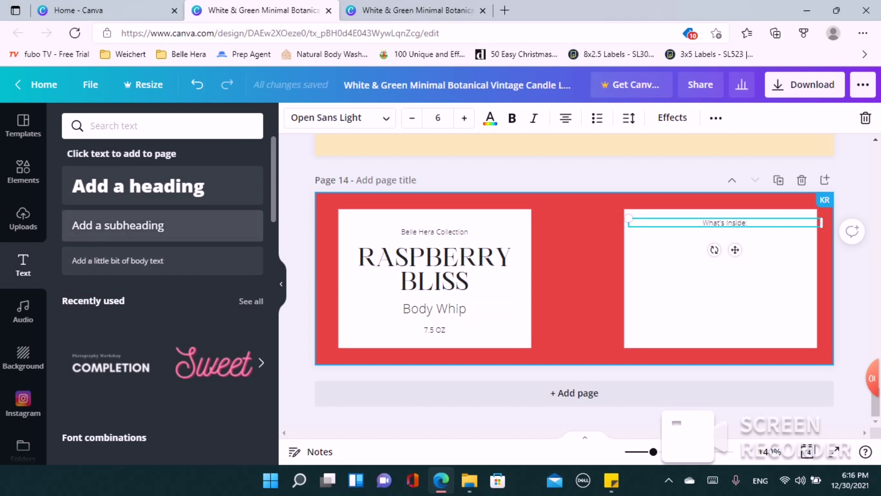
- Add another body text element reading "How To Use" in the right half of the white box, around mid-height
left_click(137, 260)
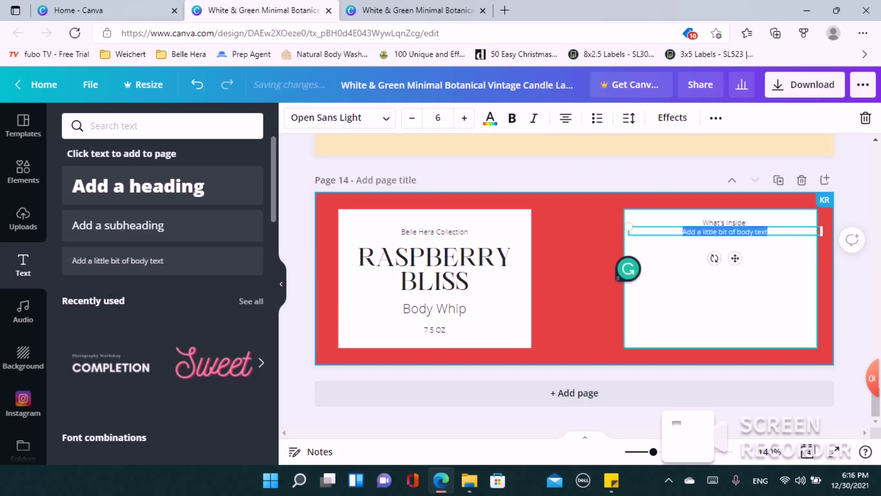
left_click_drag(735, 258, 765, 306)
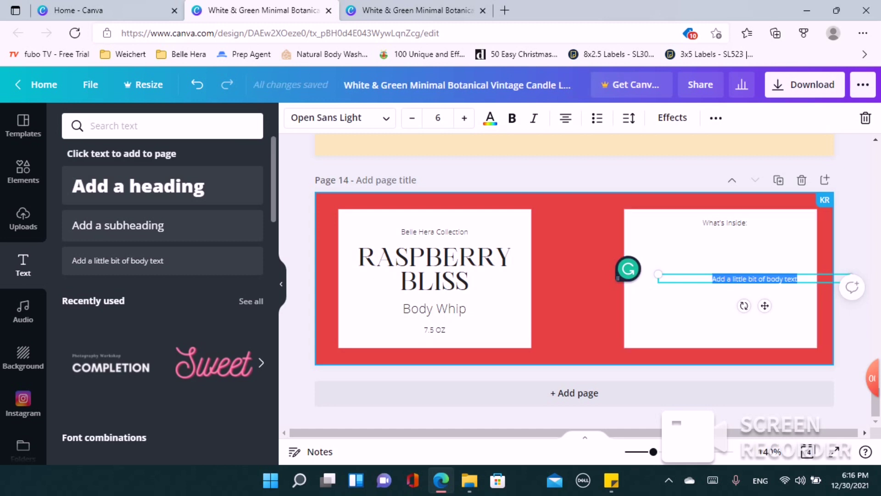
type("How")
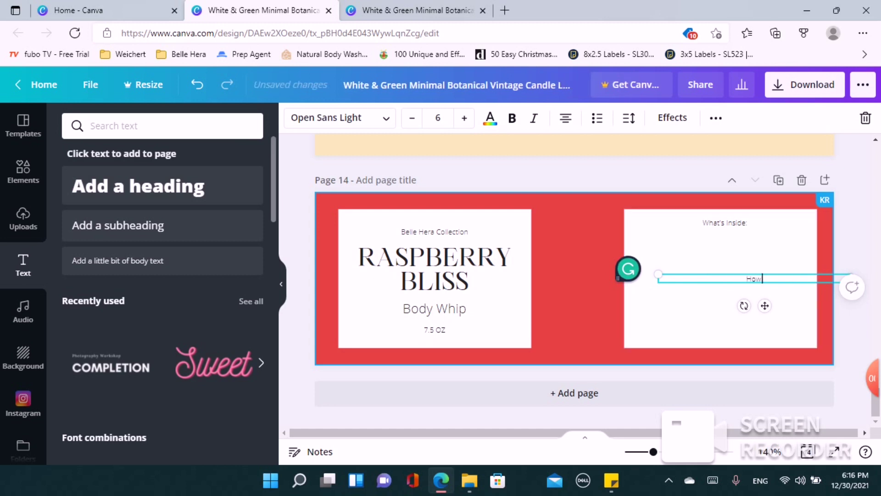
type(" to")
type(" To Use")
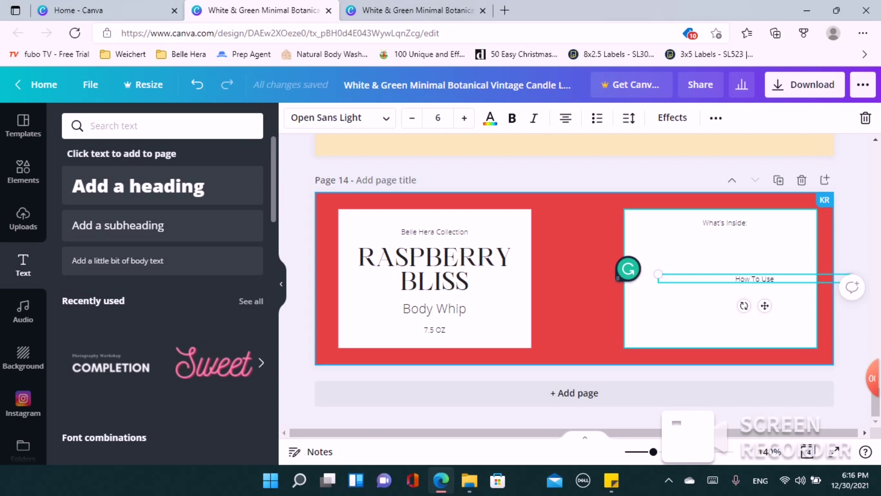
- Scale the "How To Use" text box down to font size 4 and shift it left within the white box
left_click_drag(658, 274, 734, 275)
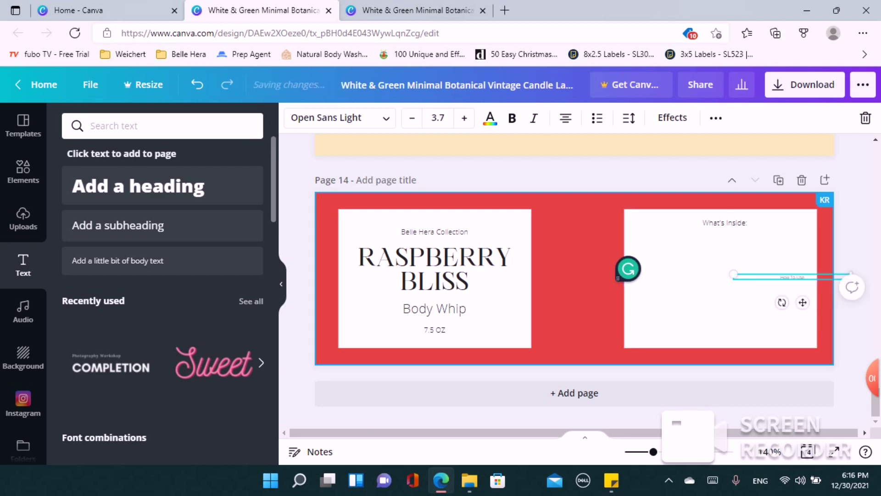
left_click_drag(789, 277, 773, 304)
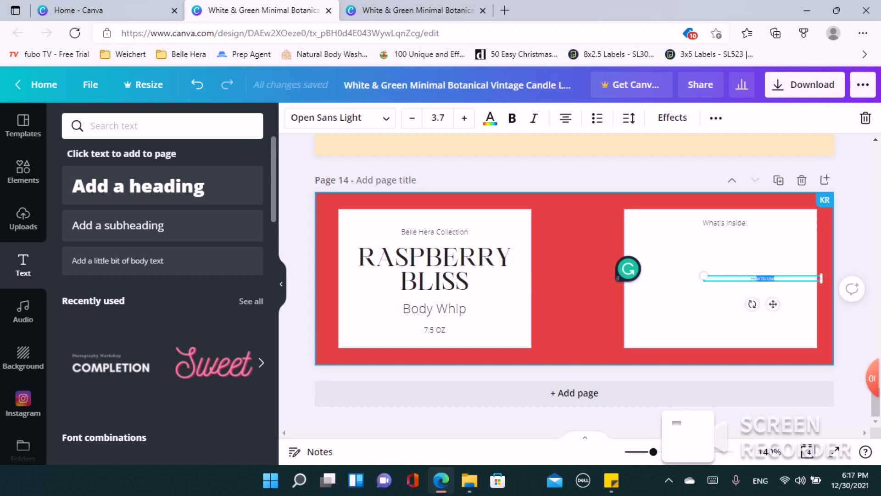
left_click(734, 294)
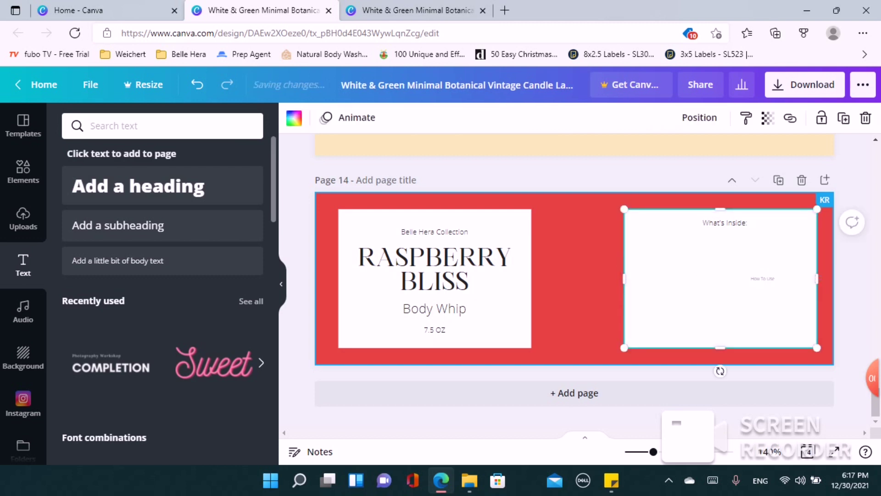
left_click(763, 278)
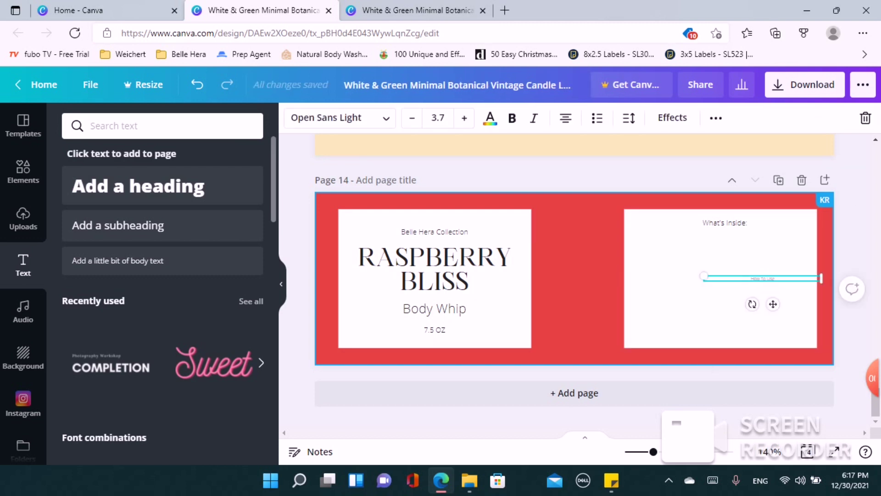
left_click_drag(821, 278, 821, 279)
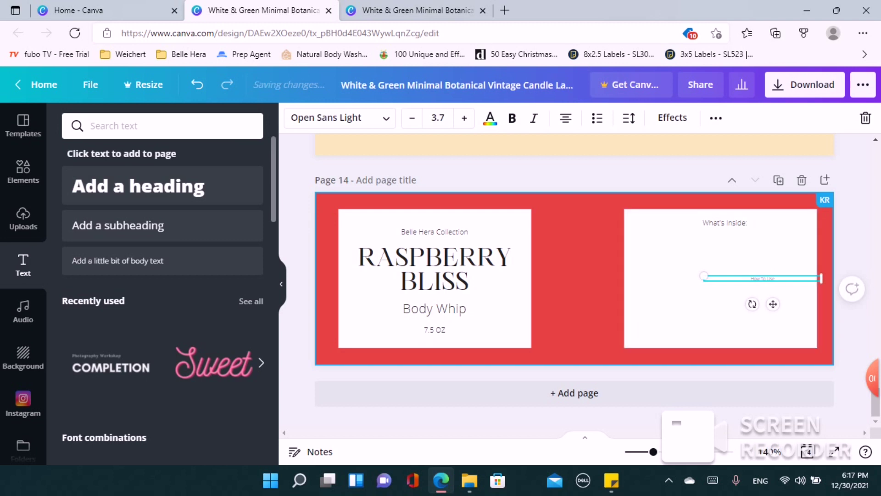
left_click_drag(704, 275, 692, 275)
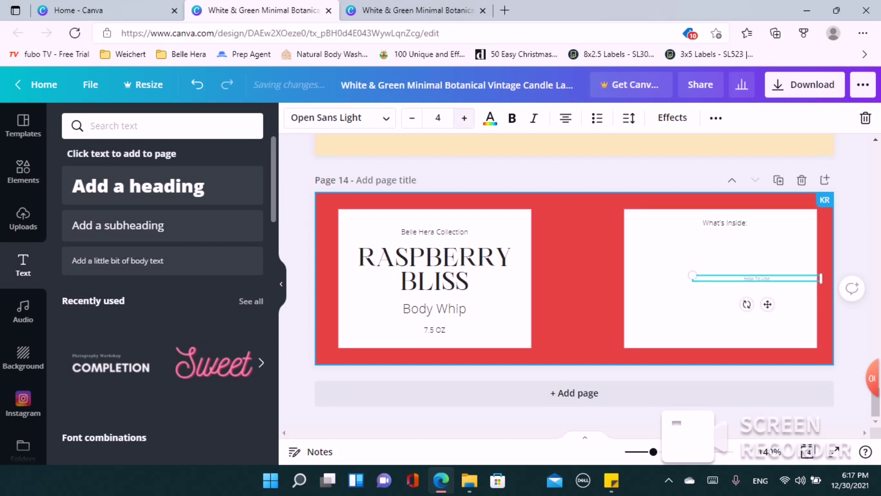
- Set the "How To Use" font size to 5 and move the text slightly right and down in the white box
left_click(464, 118)
left_click(464, 117)
left_click(464, 118)
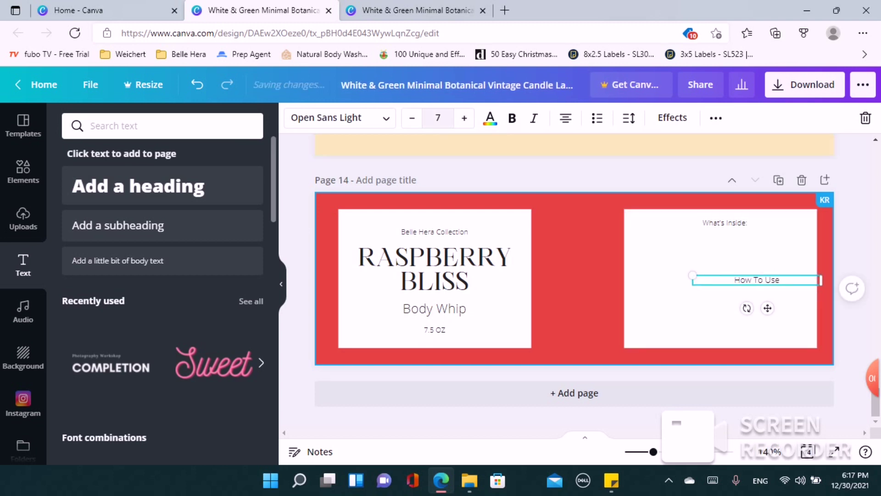
left_click(412, 118)
left_click(411, 118)
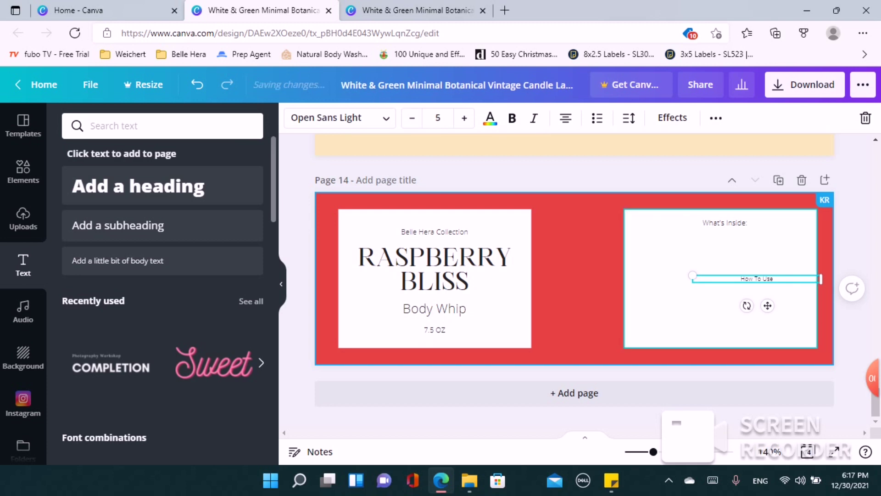
left_click_drag(757, 278, 770, 281)
left_click(781, 312)
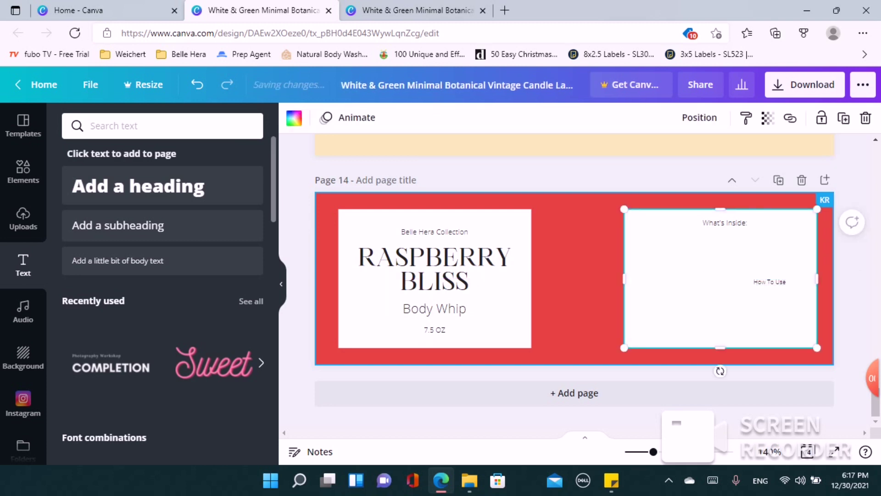
scroll(574, 284, "up", 2)
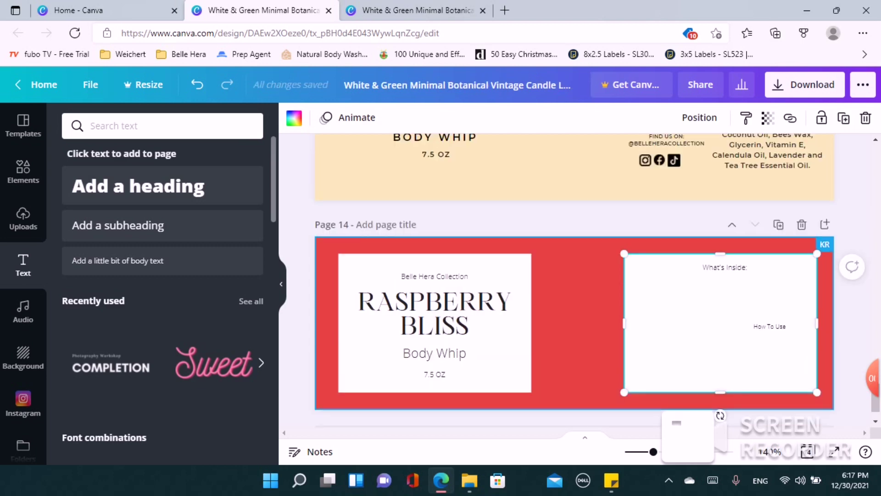
scroll(574, 285, "down", 2)
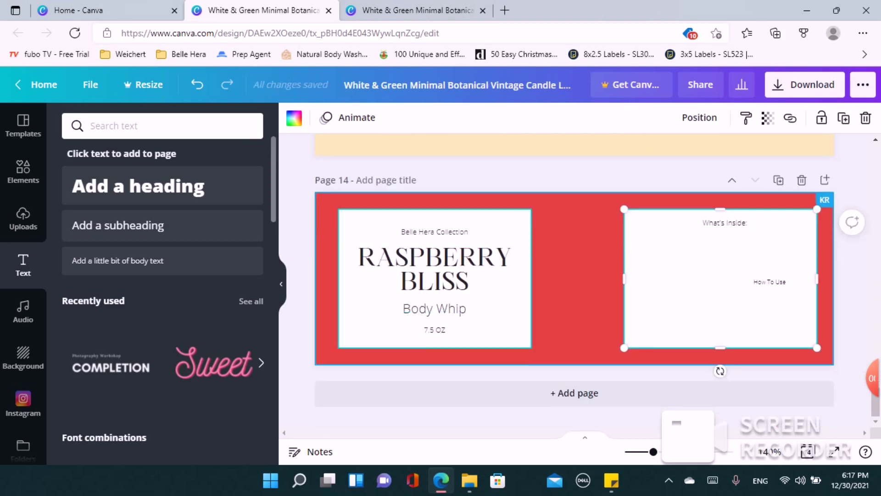
left_click(163, 260)
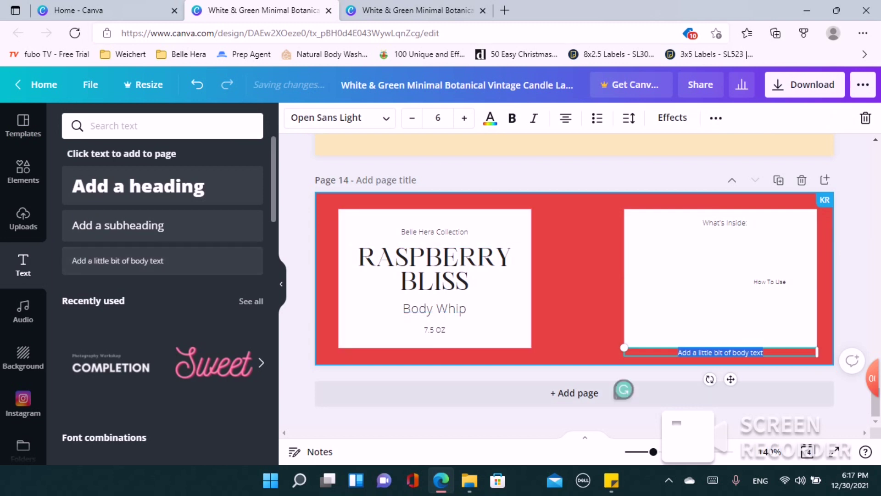
left_click_drag(729, 378, 679, 282)
type("D")
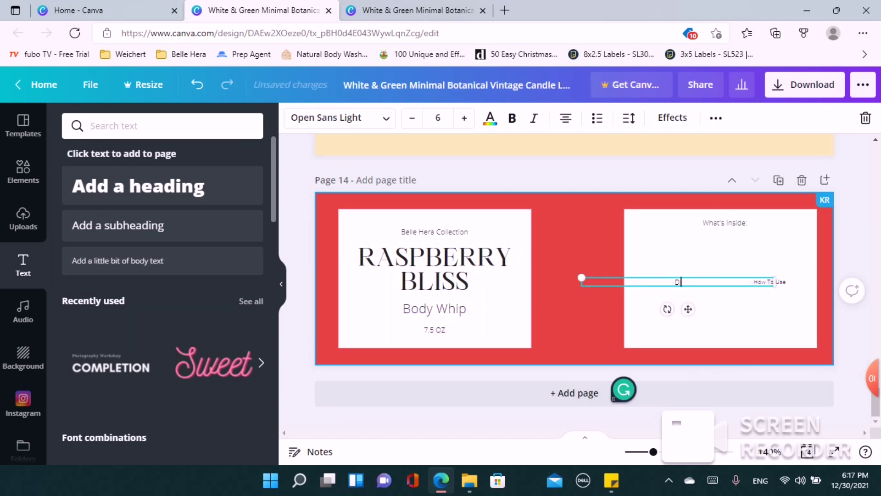
type("istubuted")
key("BackSpace")
key("BackSpace")
key("BackSpace")
key("BackSpace")
key("BackSpace")
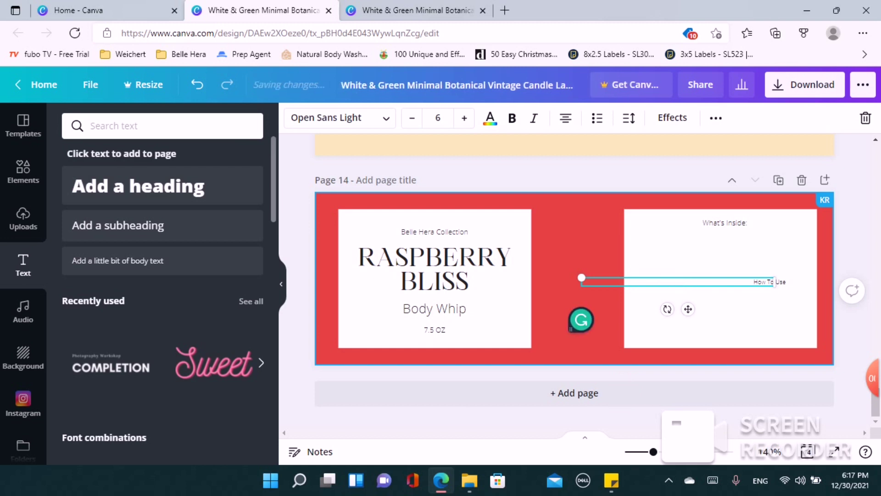
type("D")
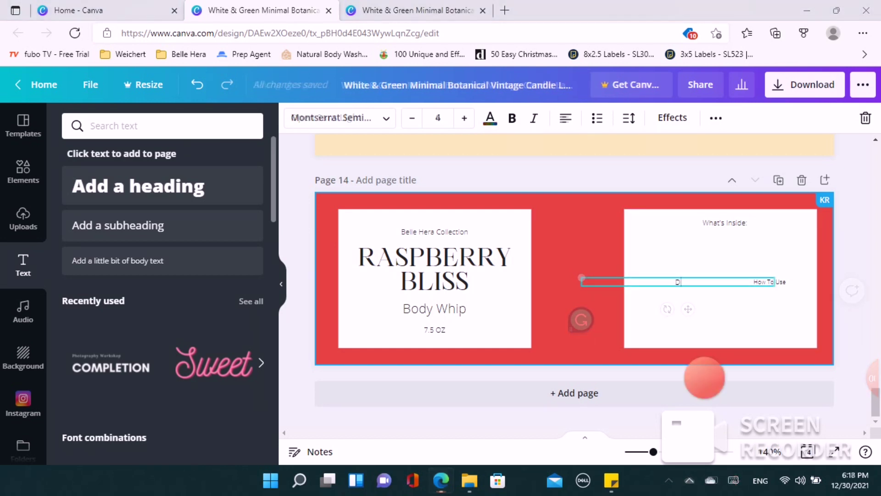
left_click(704, 378)
left_click(720, 312)
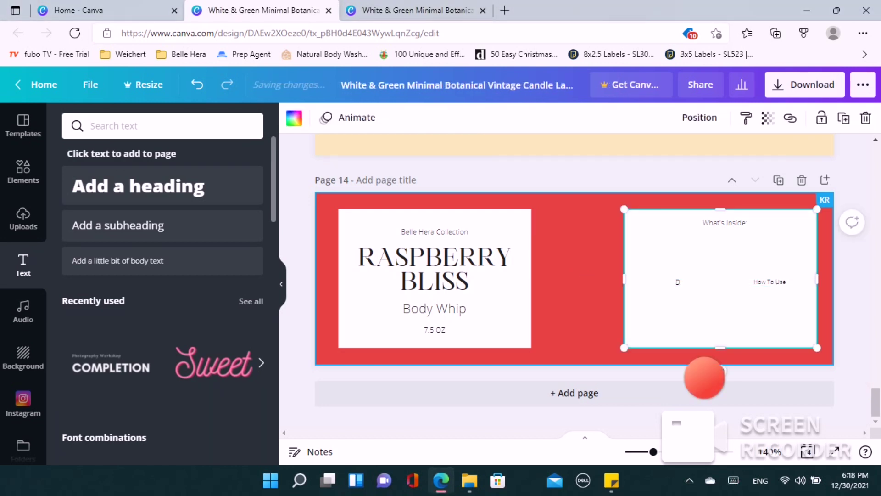
left_click(678, 282)
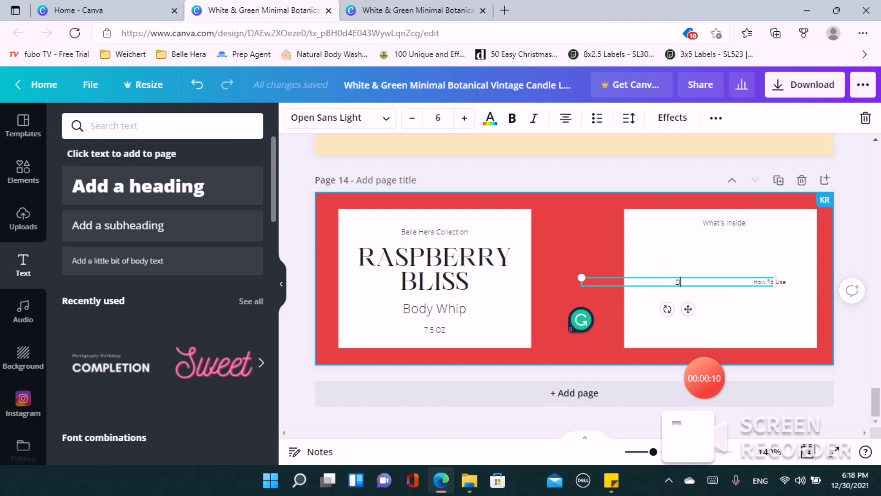
key("BackSpace")
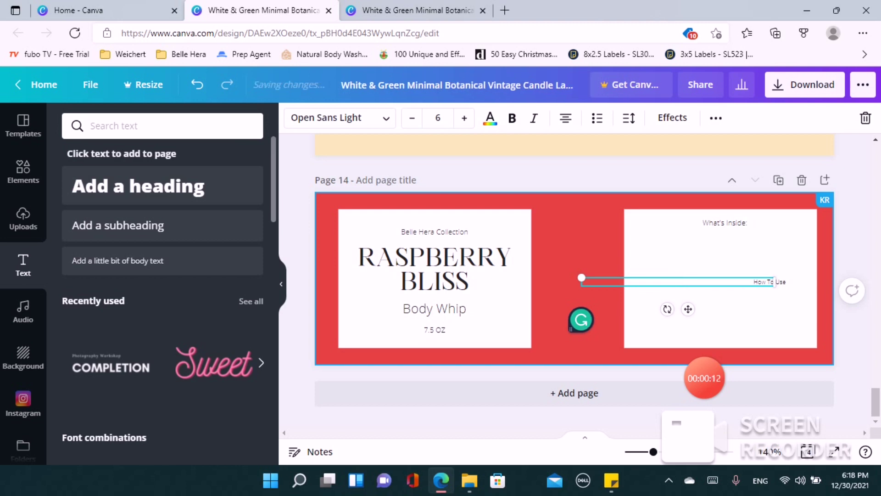
key("Escape")
- Paste a "DISTRIBUTED BY:" text into the back panel and position it in the left half of the white box at mid-height
left_click(770, 281)
left_click(720, 313)
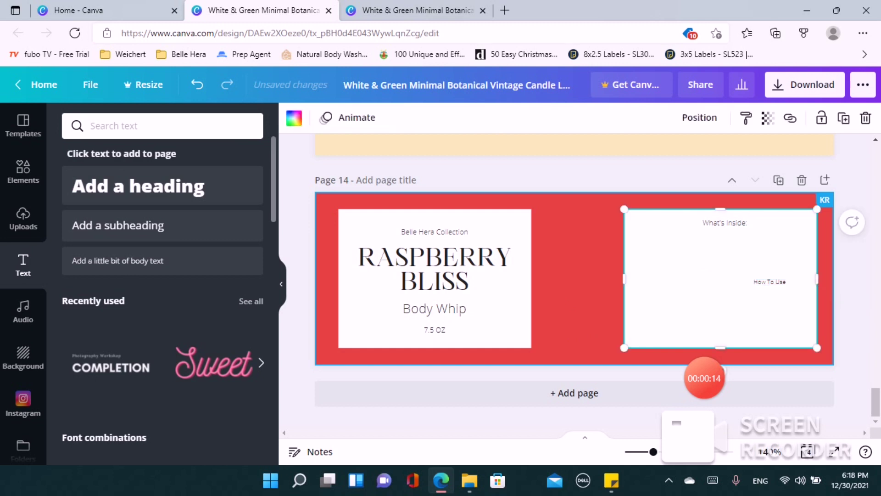
type("DISTRIBUTED BY:")
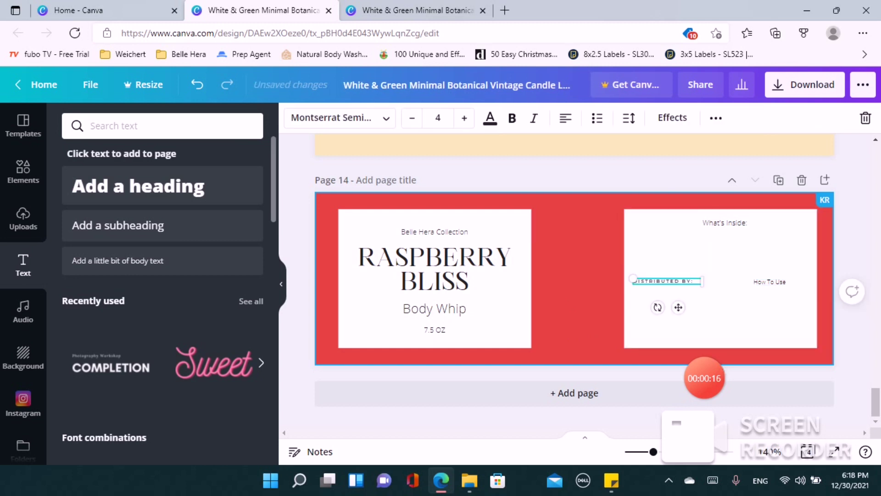
mouse_move(667, 281)
left_mouse_down()
mouse_move(679, 285)
mouse_move(670, 282)
left_mouse_up()
key("Escape")
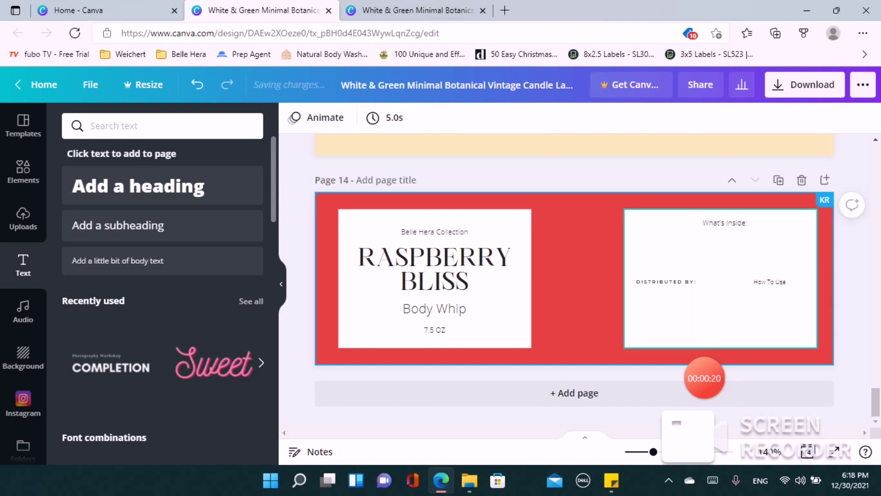
- Swap the back-panel headings, placing "What's Inside:" at mid-height on the right and "How To Use" centered at the top of the white box
mouse_move(770, 282)
left_mouse_down()
mouse_move(725, 222)
mouse_move(778, 281)
left_mouse_up()
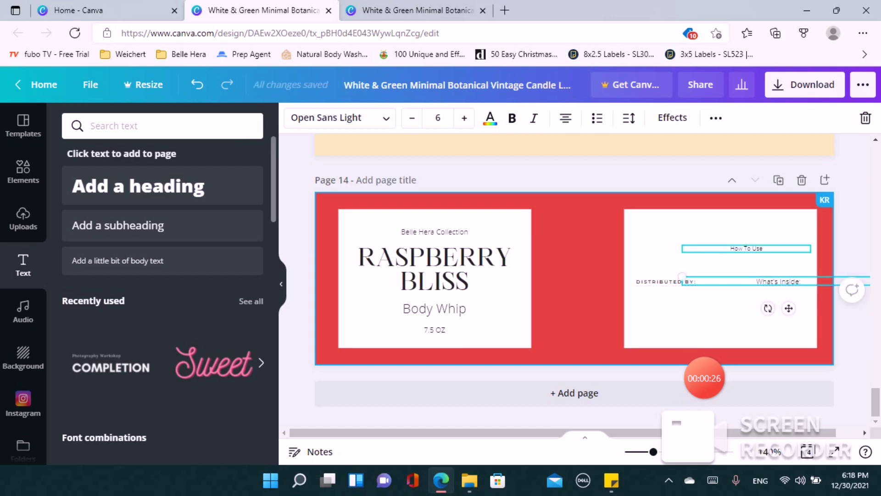
left_click_drag(747, 249, 721, 218)
left_click(713, 303)
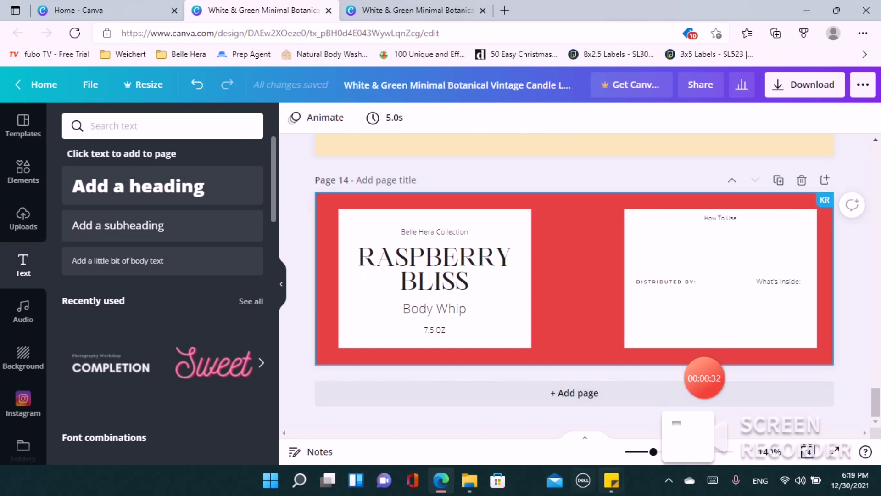
- Switch to the Sticky Notes note with the Whip text and copy the usage paragraph from "While our Body Whip" through "damp skin!"
left_click(612, 480)
left_click(643, 411)
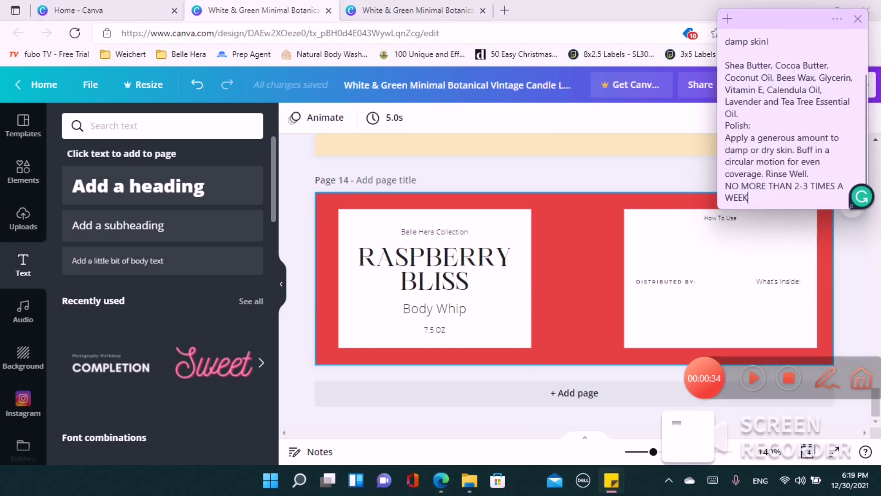
scroll(789, 119, "up", 2)
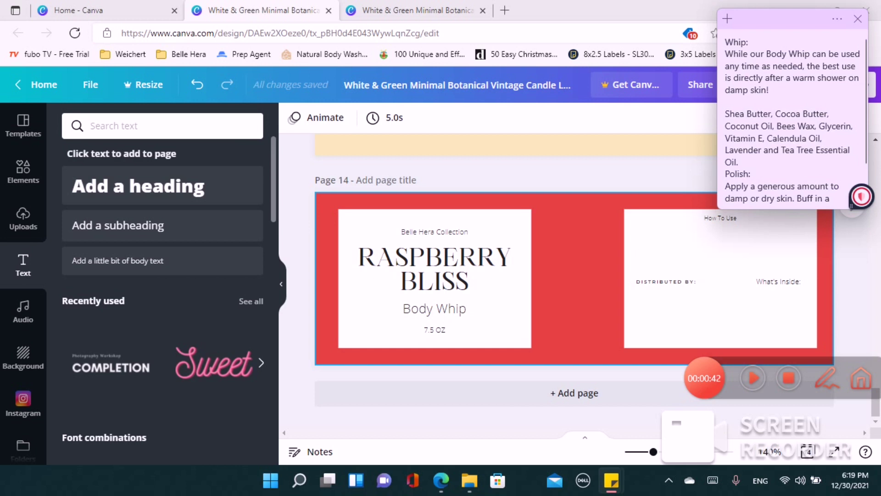
left_click_drag(769, 90, 725, 53)
key("ctrl+c")
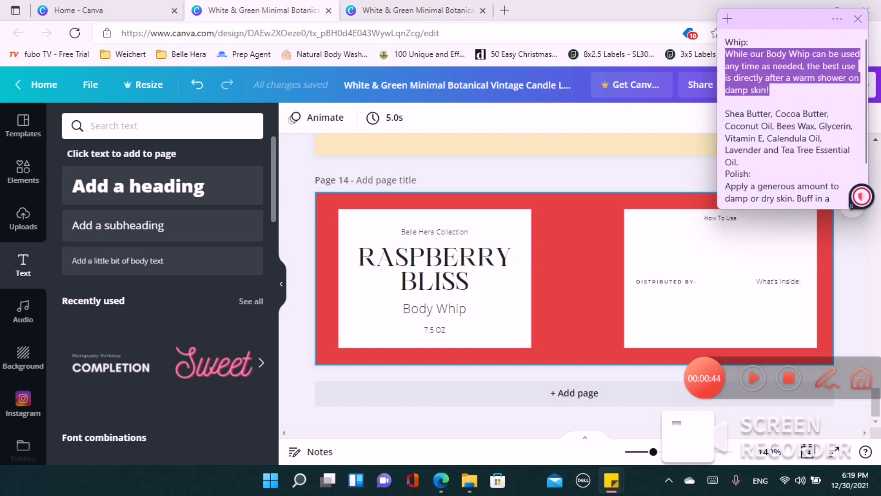
- Back in the Canva label, add a body text element under "How To Use" containing the copied usage paragraph
left_click(721, 248)
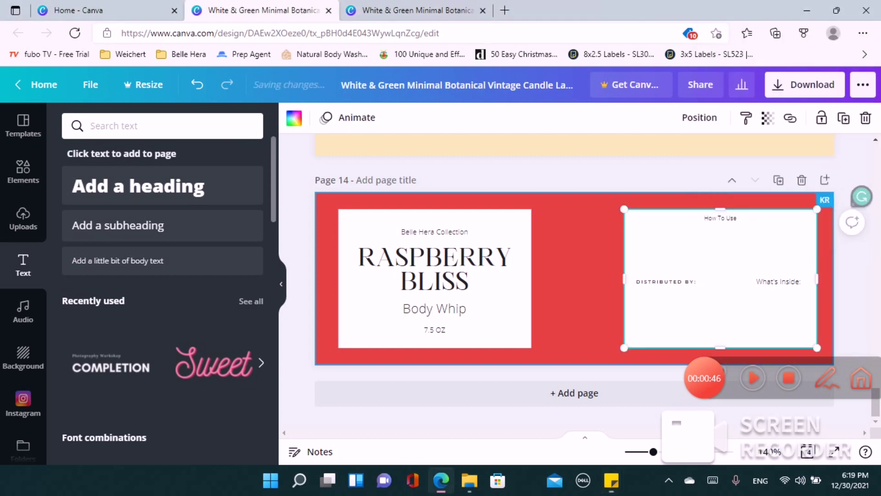
left_click(162, 260)
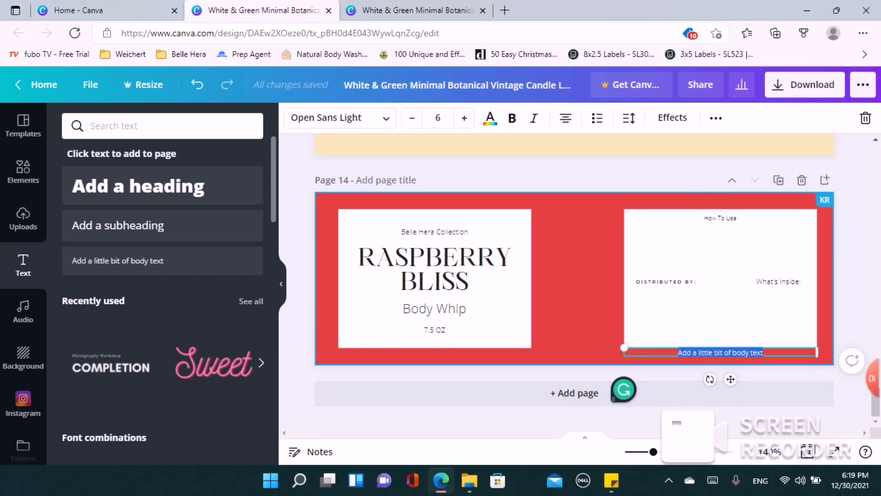
left_click_drag(730, 379, 730, 262)
key("ctrl+v")
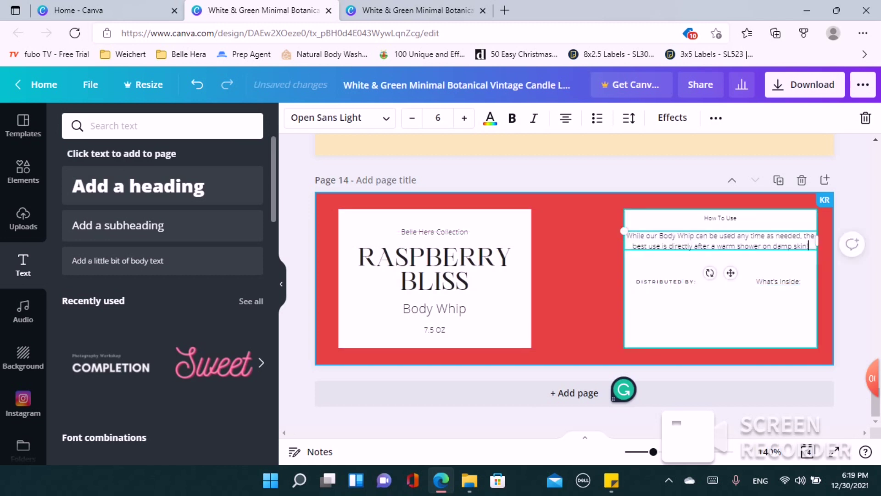
- Narrow the usage paragraph's text box slightly and shift it a little right and up beneath "How To Use"
left_click_drag(817, 241, 804, 244)
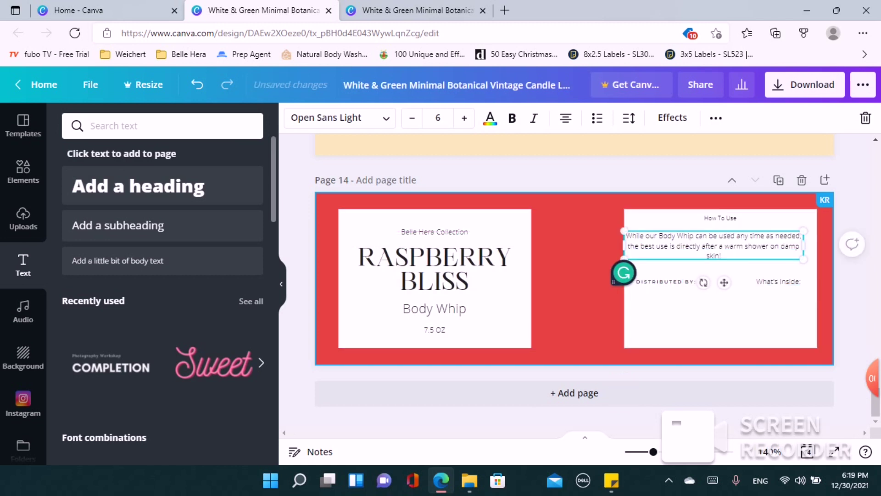
left_click_drag(725, 282, 736, 278)
type("!")
key("Escape")
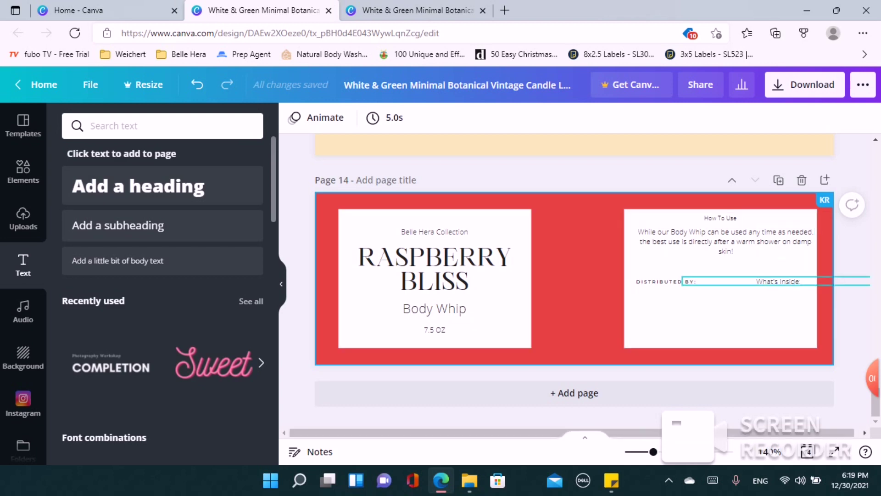
- Switch to the Sticky Notes note and copy the Whip ingredient list from "Shea Butter" through "Tea Tree Essential Oil."
mouse_move(611, 480)
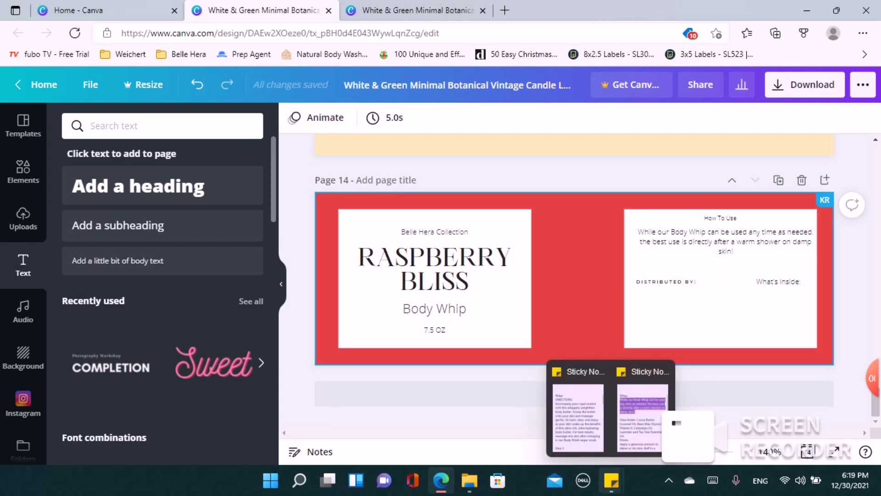
left_click(643, 409)
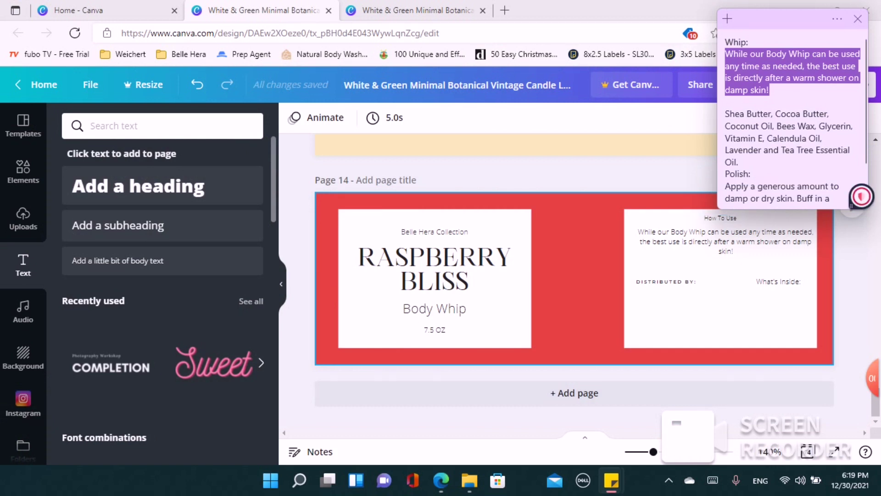
left_click_drag(738, 162, 726, 114)
key("ctrl+c")
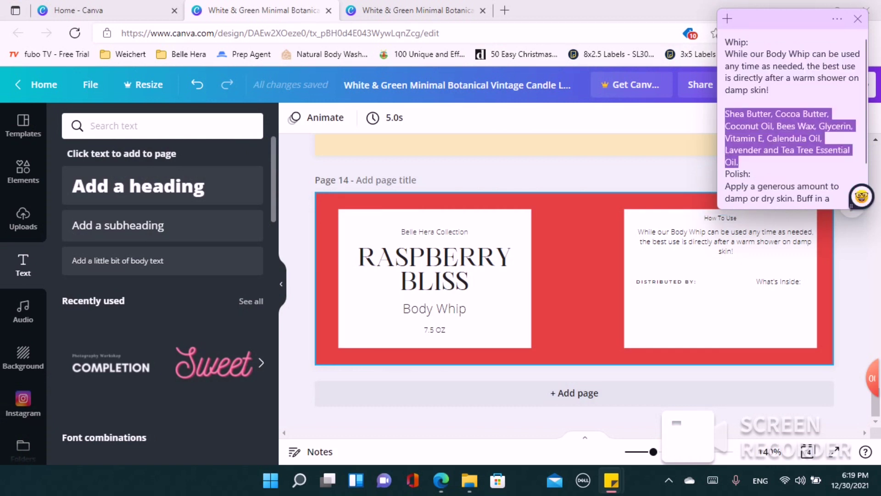
- Return to the Canva label and add a body text element below "What's Inside:" containing the copied ingredient list
left_click(725, 303)
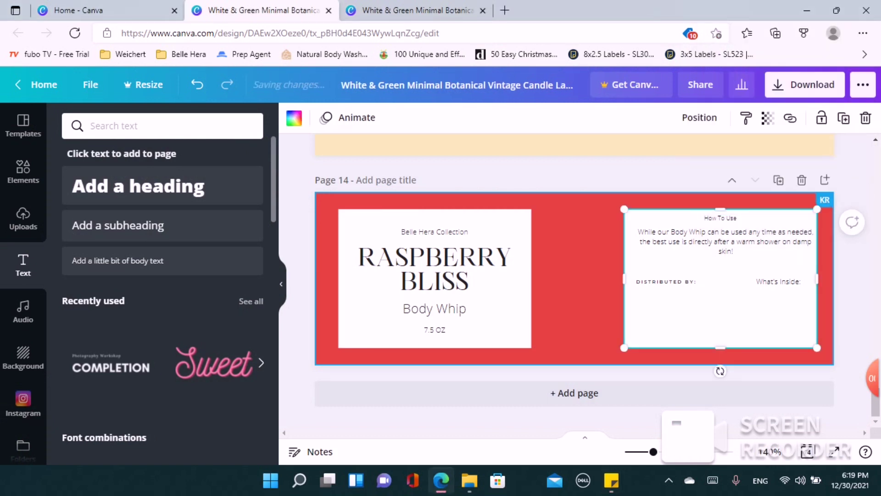
left_click(163, 260)
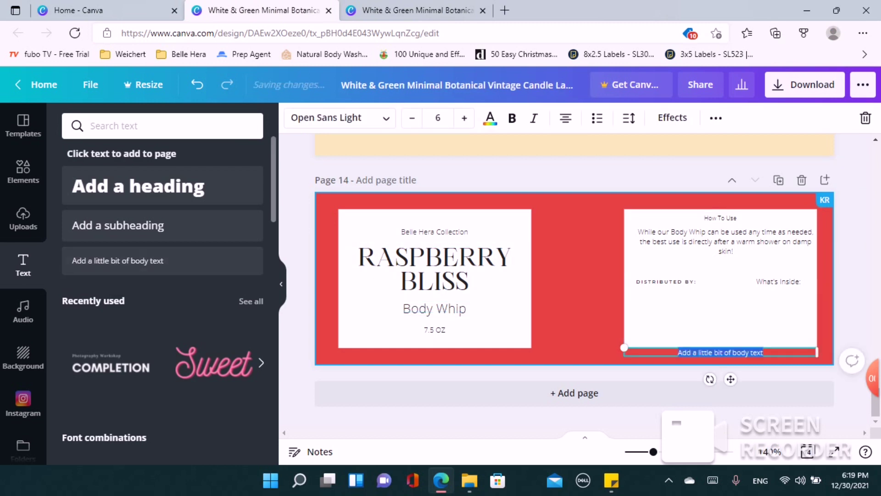
left_click_drag(730, 379, 777, 328)
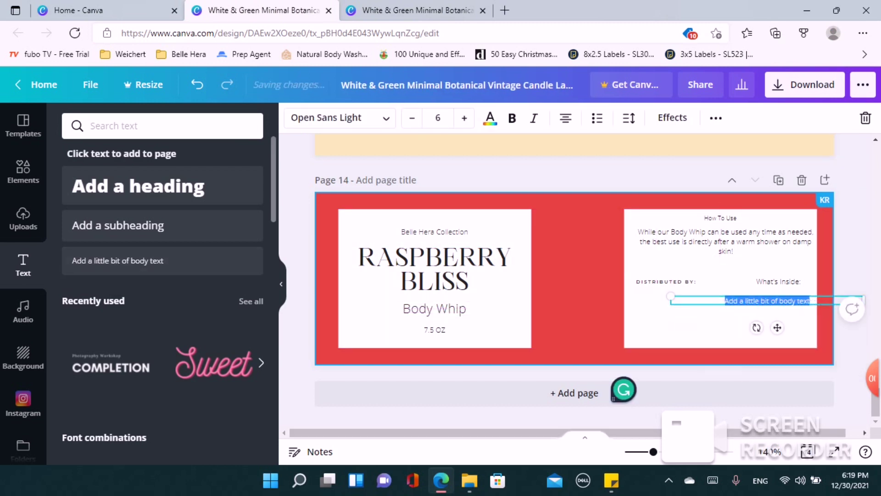
key("ctrl+v")
- Narrow the ingredient text box to about half the white box's width and move it left to fit inside the box
left_click_drag(672, 310, 726, 310)
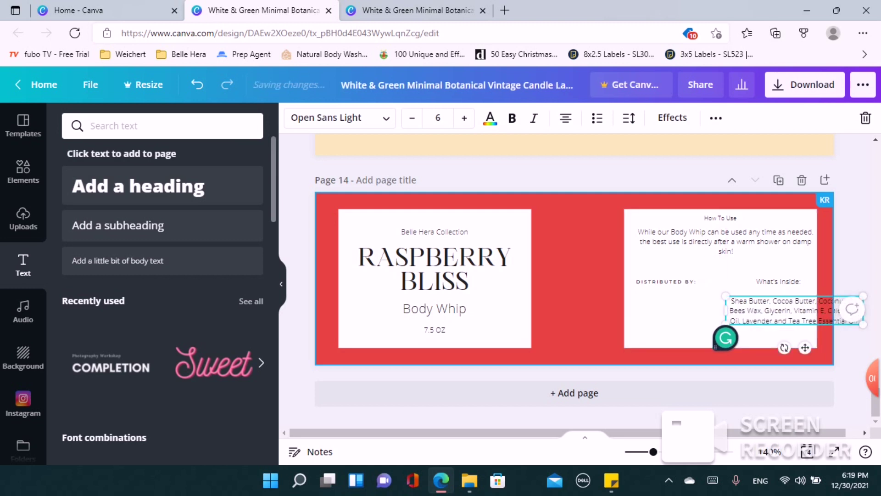
left_click_drag(805, 347, 757, 345)
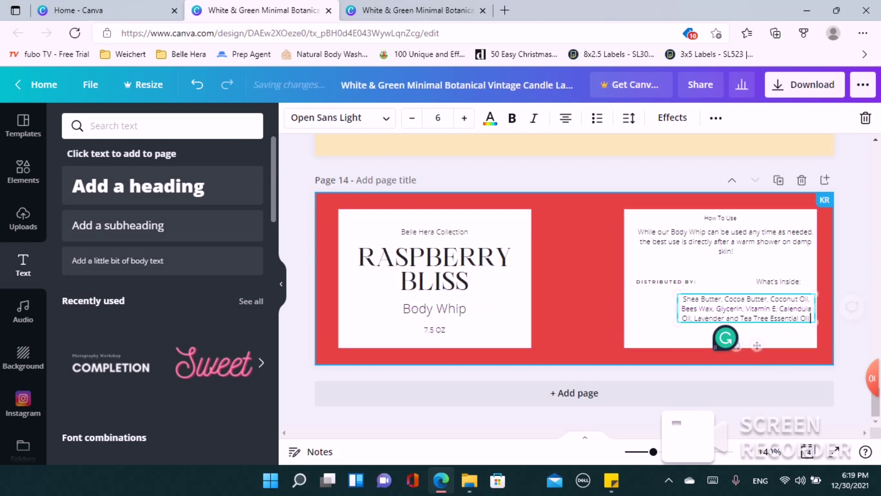
left_click_drag(815, 306, 779, 306)
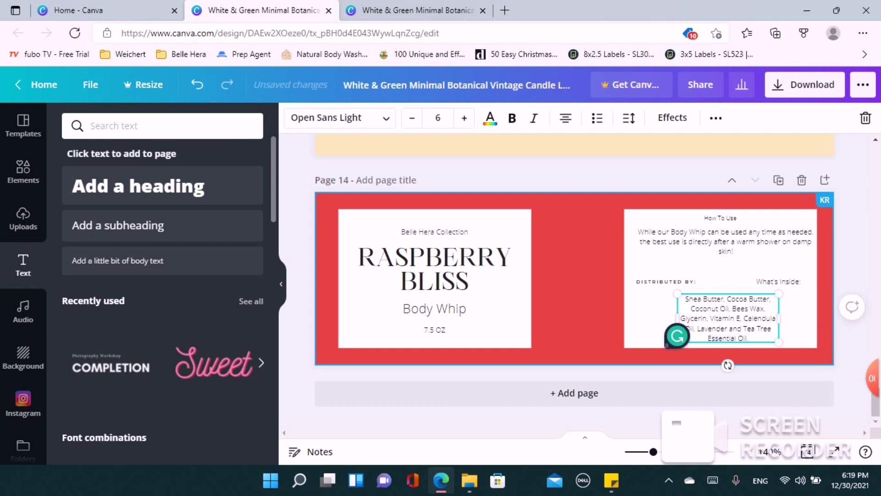
double_click(737, 319)
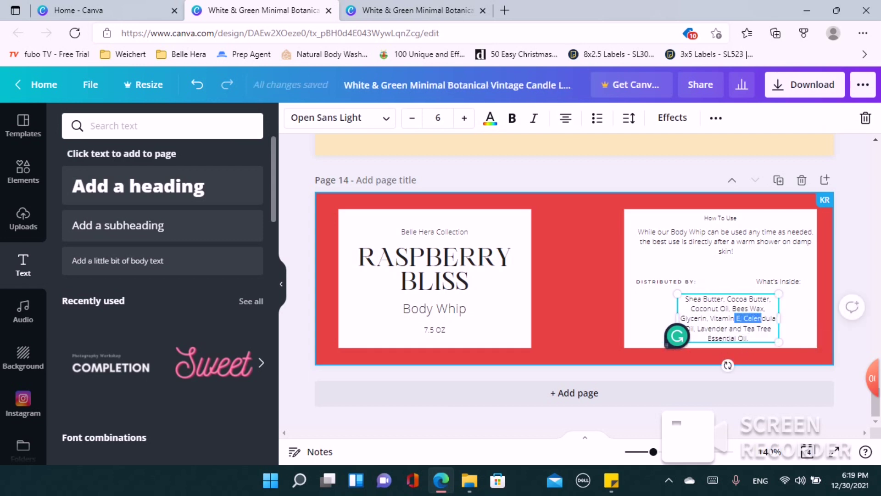
- Move the ingredient list to the right side of the white box and shift "What's Inside:" left to center above it
left_click(796, 312)
left_click_drag(728, 318, 765, 312)
left_click_drag(779, 282, 767, 281)
key("Escape")
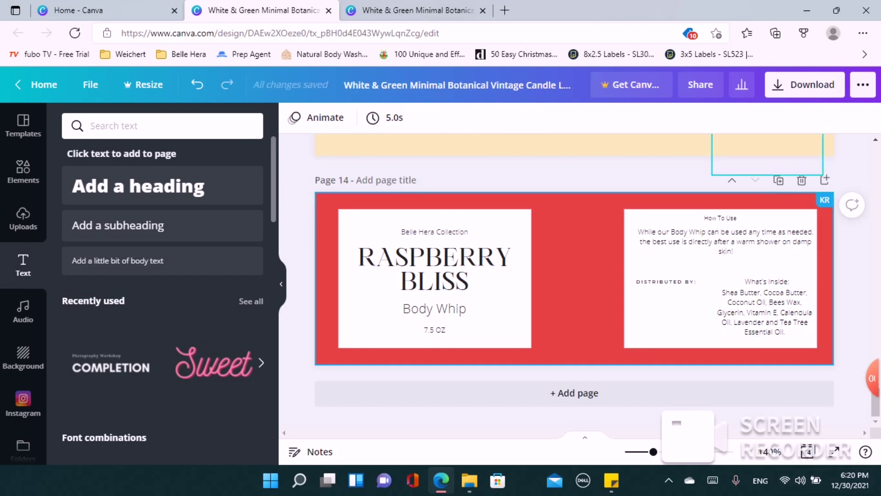
- Move the usage paragraph slightly down and left, and lower the "How To Use" heading to sit just above it
left_click_drag(726, 241, 721, 249)
left_click(670, 312)
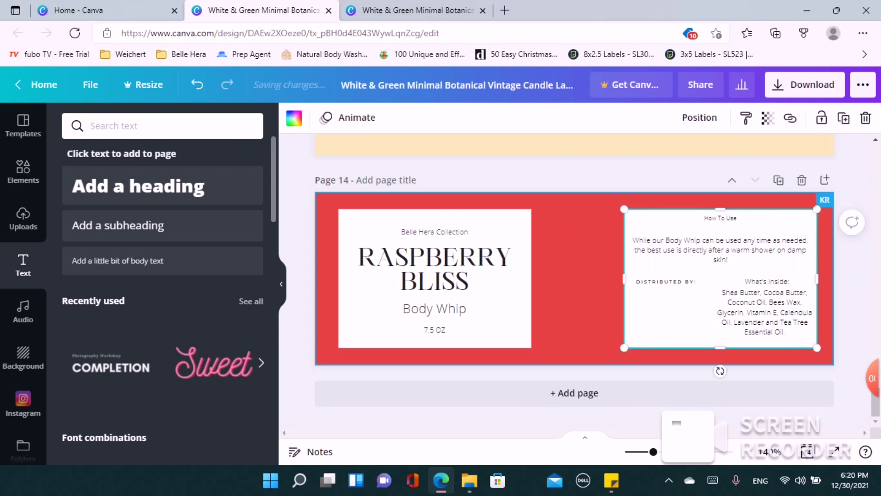
left_click(720, 218)
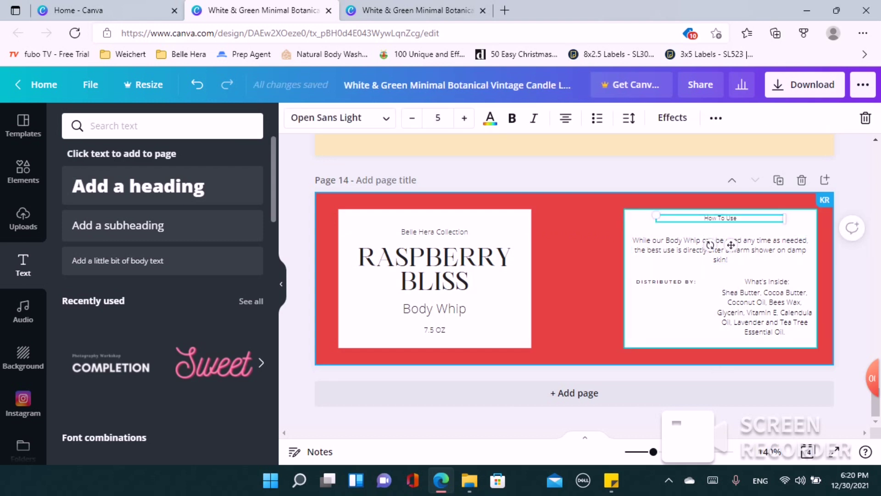
left_click_drag(731, 244, 731, 253)
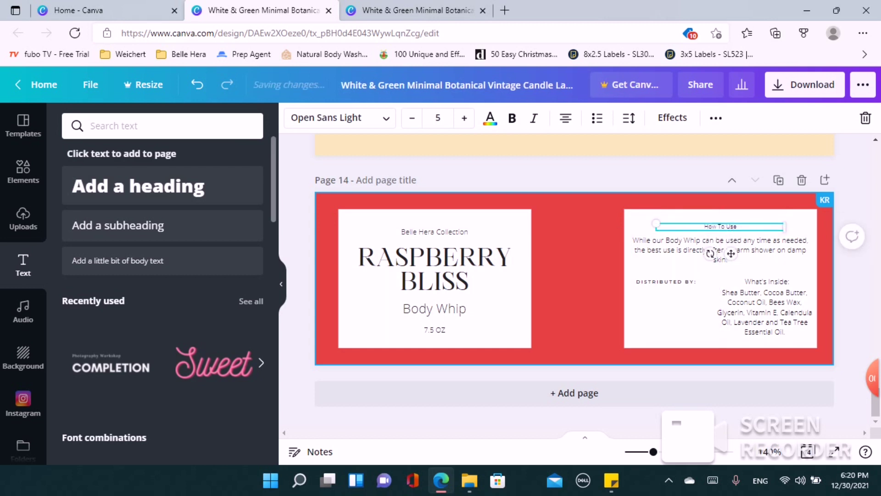
- Copy the "Belle Hera LLC" and "Find us on" text block from the page 13 label and place it below "Distributed by:" on page 14
key("Escape")
scroll(731, 253, "up", 2)
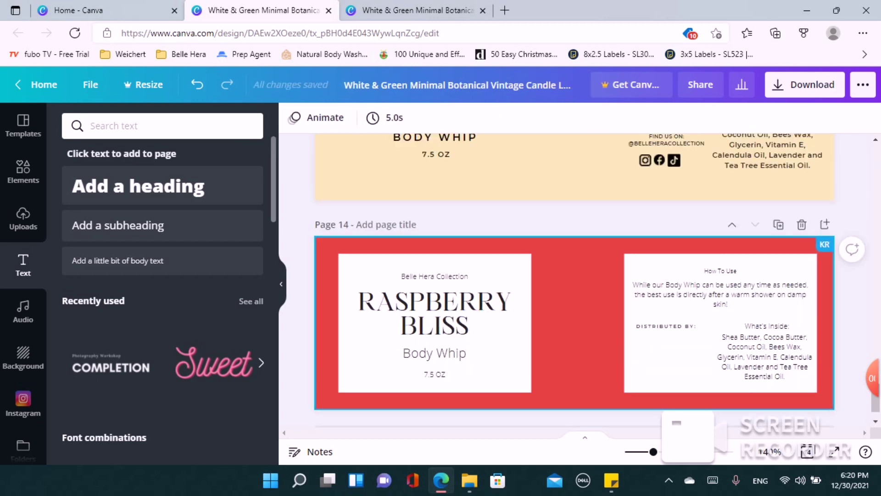
left_click(666, 185)
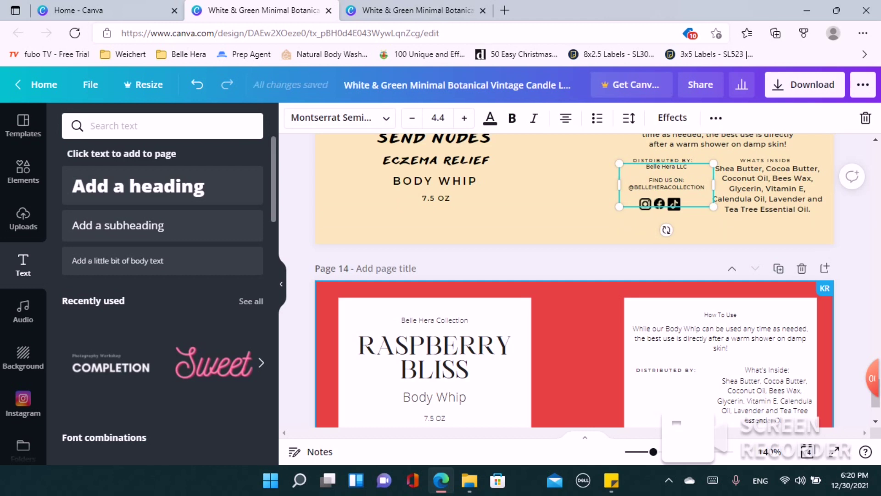
scroll(574, 280, "down", 2)
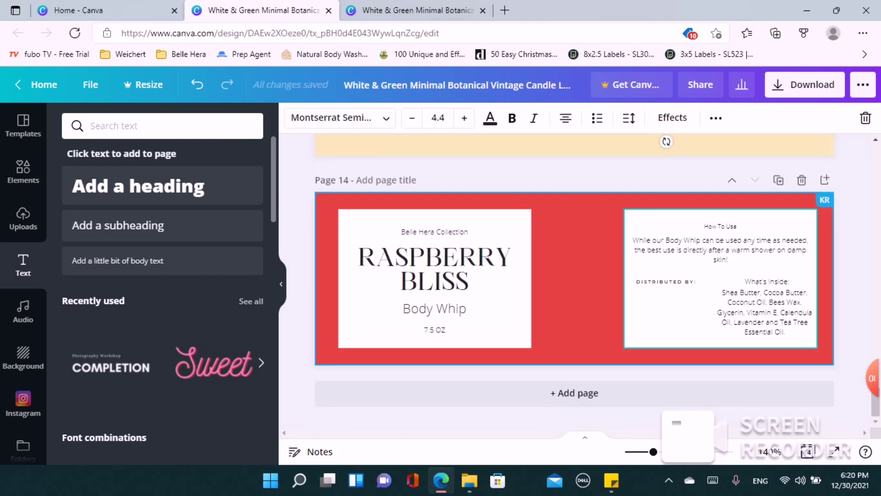
left_click(666, 308)
key("ctrl+v")
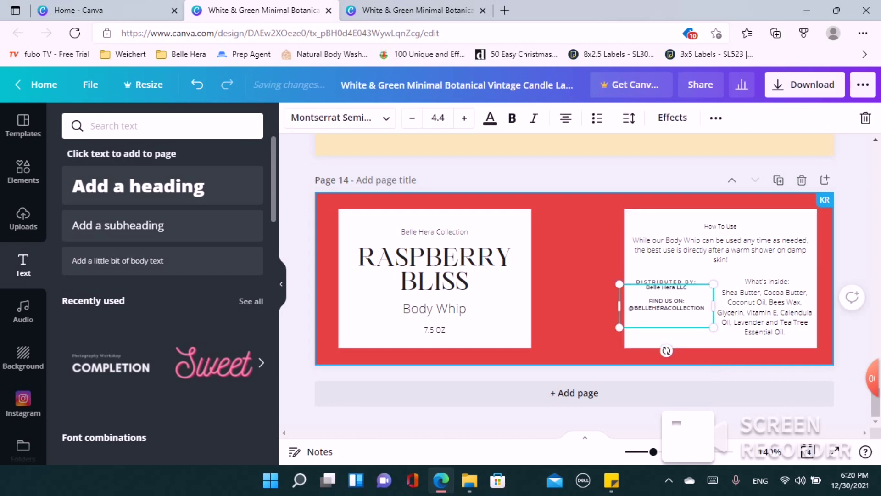
left_click_drag(666, 306, 667, 311)
- Search the elements for "instagram logo", try the gradient outline logo on the label and delete it
left_click(23, 171)
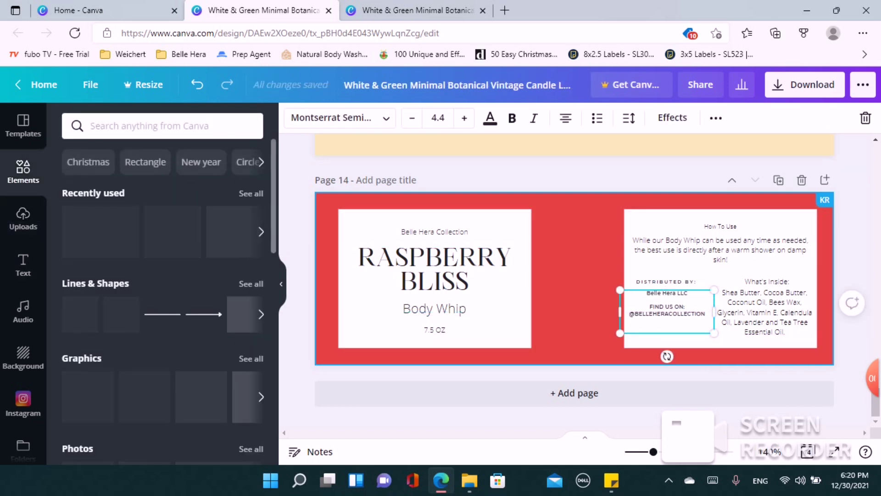
left_click(91, 125)
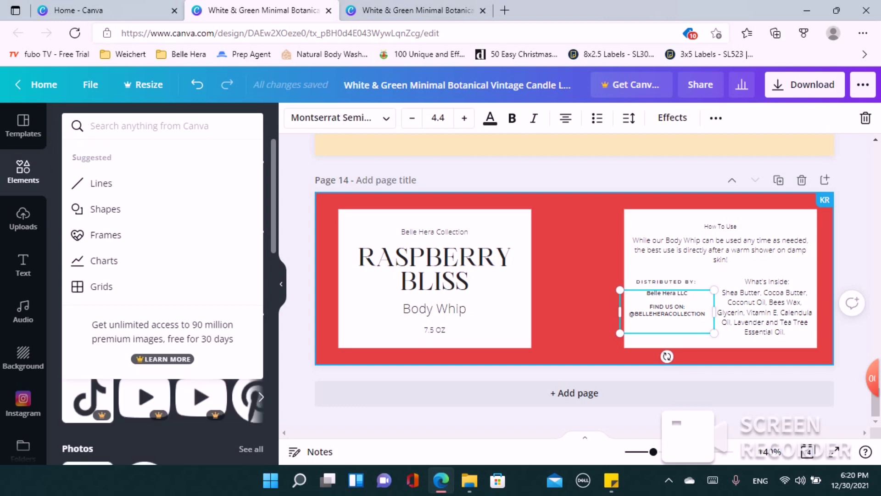
type("insta")
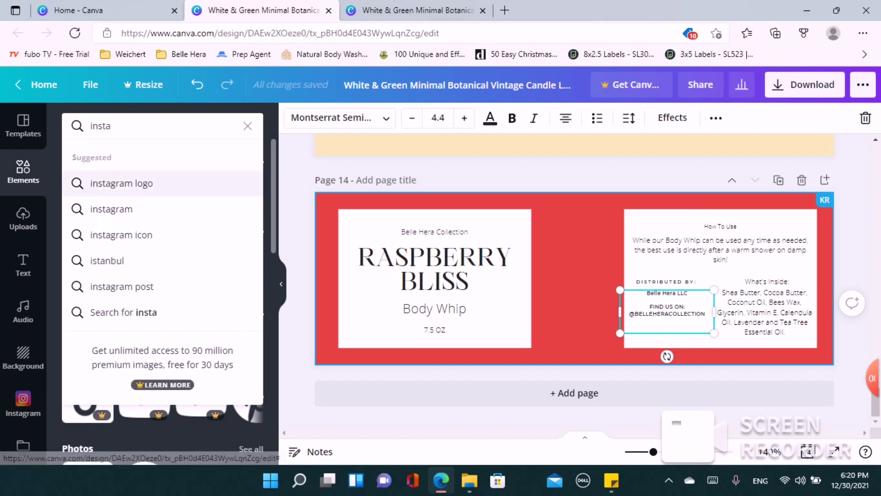
left_click(170, 185)
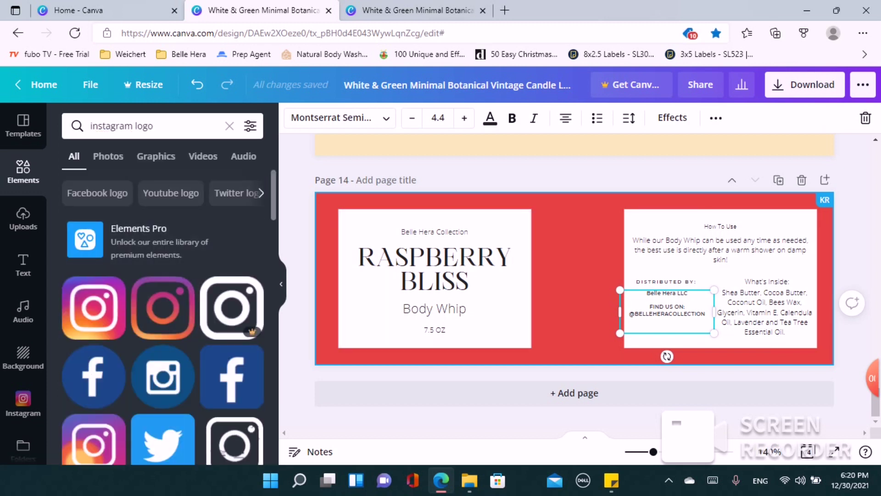
scroll(163, 321, "down", 1)
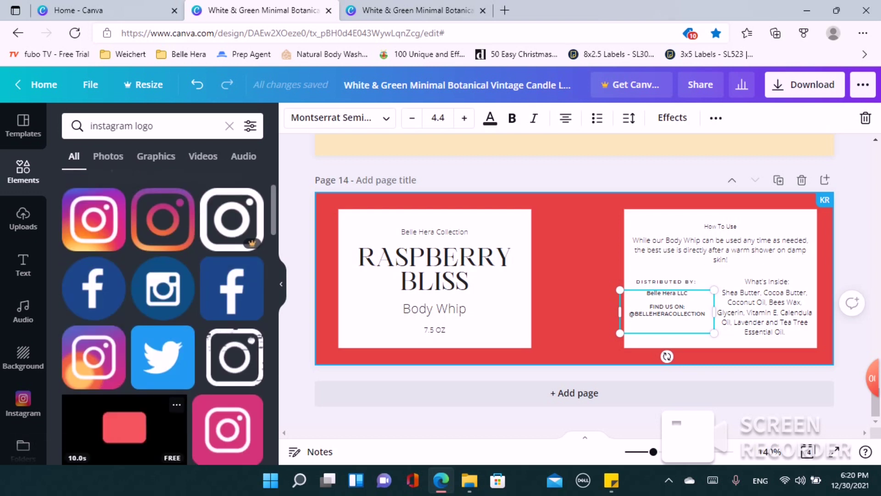
left_click(163, 264)
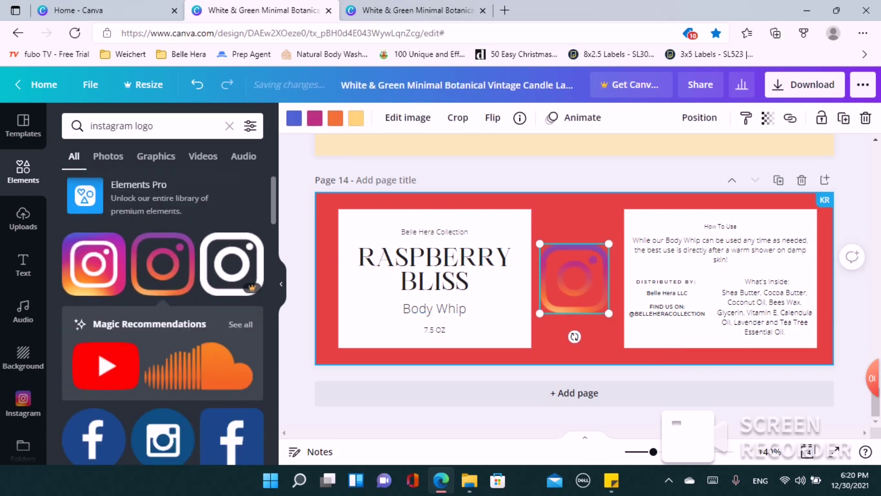
key("Delete")
scroll(105, 354, "down", 1)
scroll(163, 317, "down", 3)
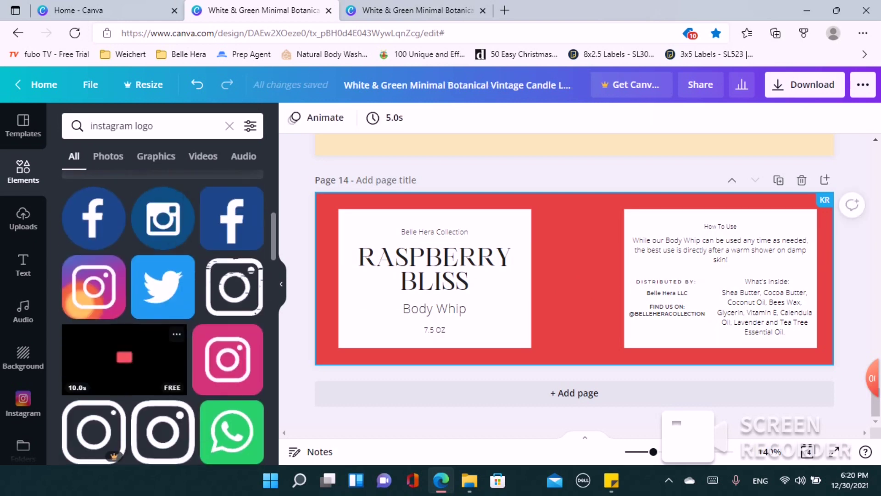
scroll(163, 317, "down", 1)
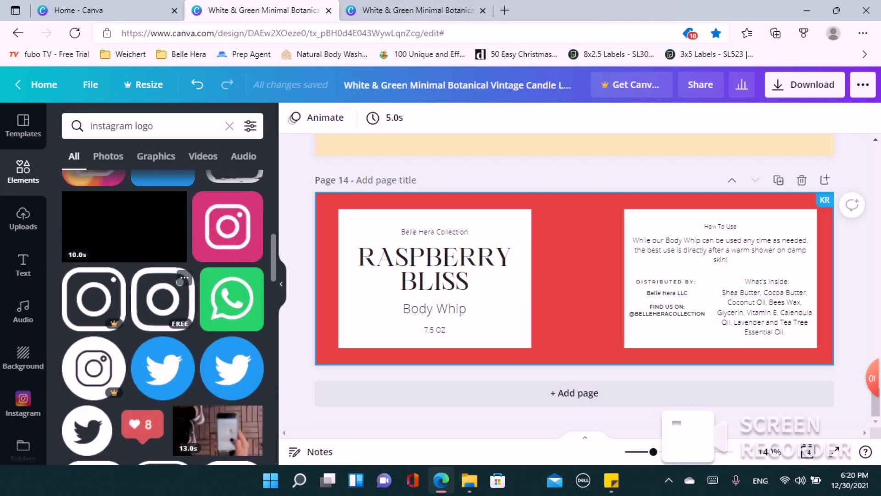
left_click(162, 299)
left_click_drag(609, 244, 648, 326)
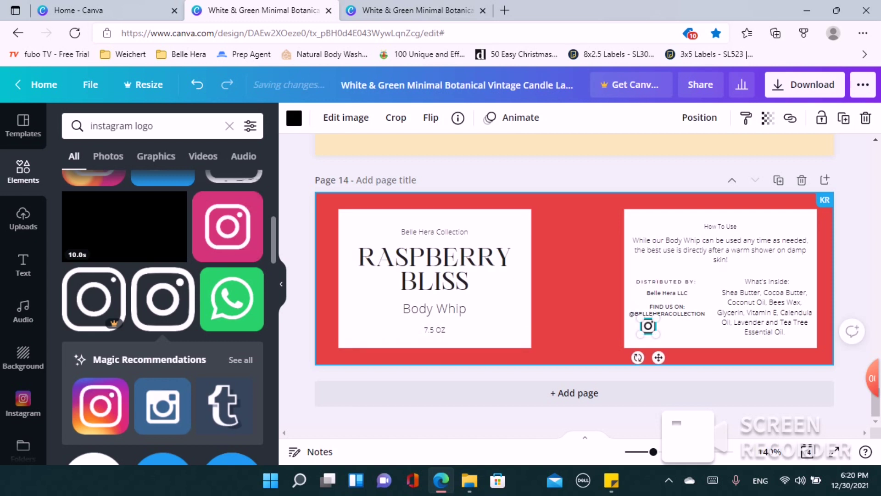
- Search the elements for "facebook logo" and add the round single-color Facebook logo to the label
left_click_drag(153, 125, 91, 126)
type("face")
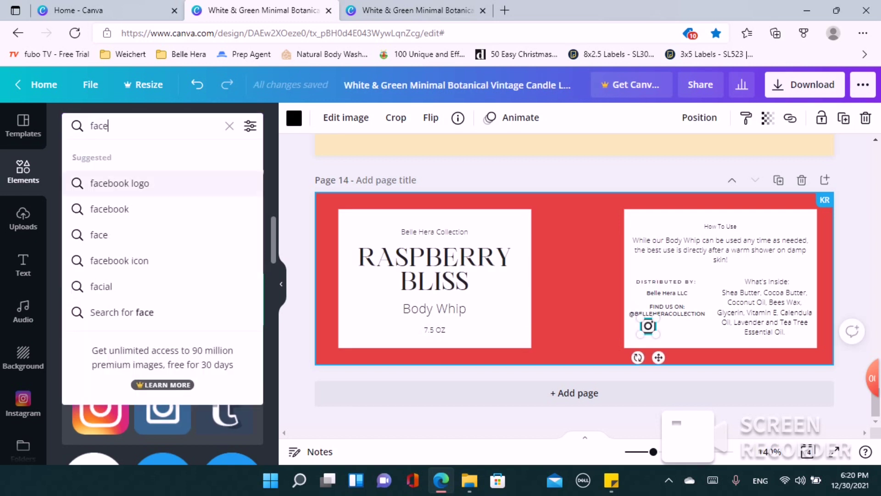
left_click(119, 183)
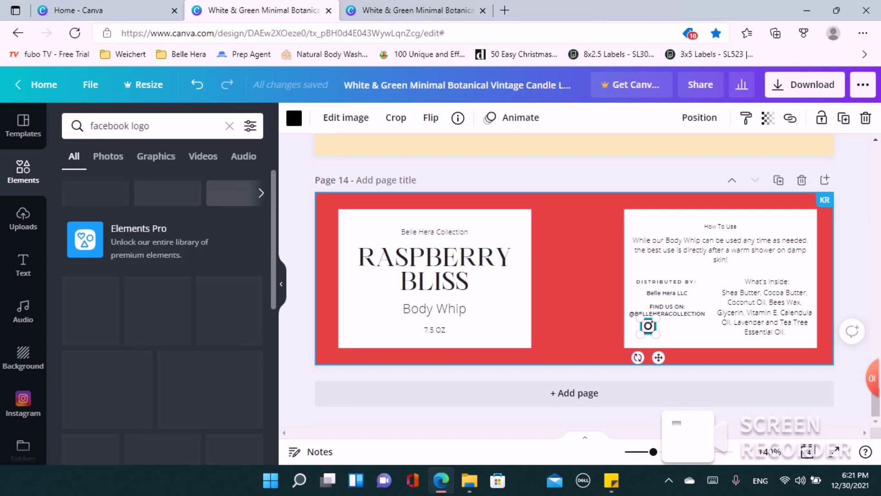
scroll(163, 321, "down", 1)
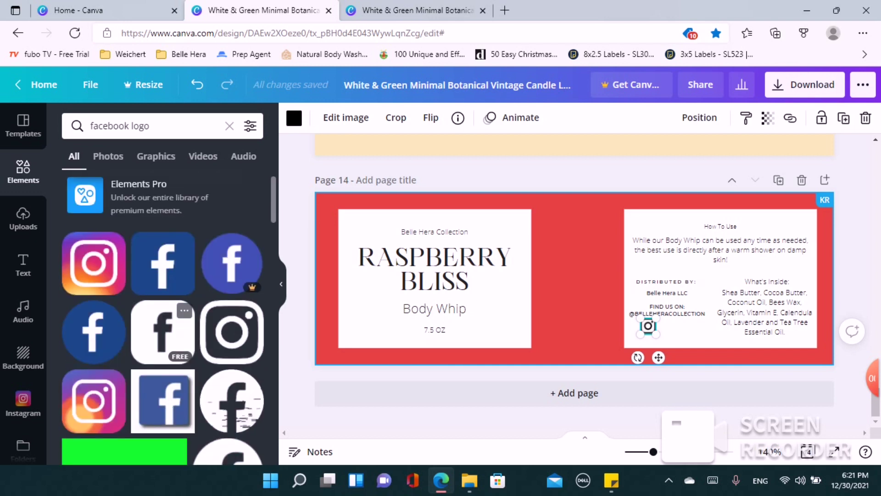
scroll(163, 331, "down", 3)
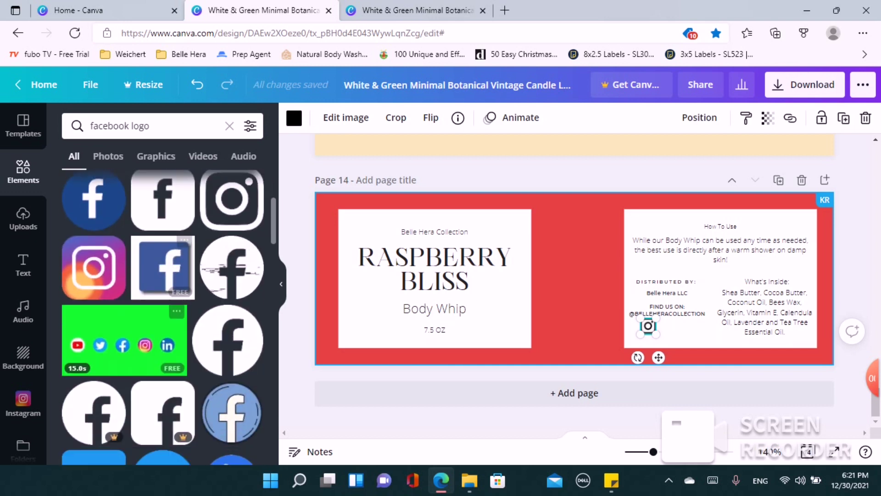
left_click(227, 341)
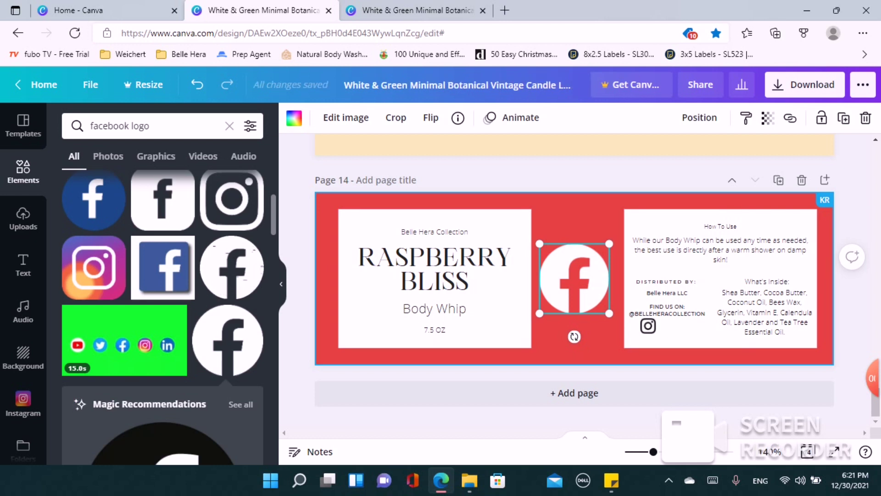
- Straighten the Facebook logo, shrink it to about the Instagram icon's size and place it on the red border below that icon
left_click_drag(573, 339, 636, 385)
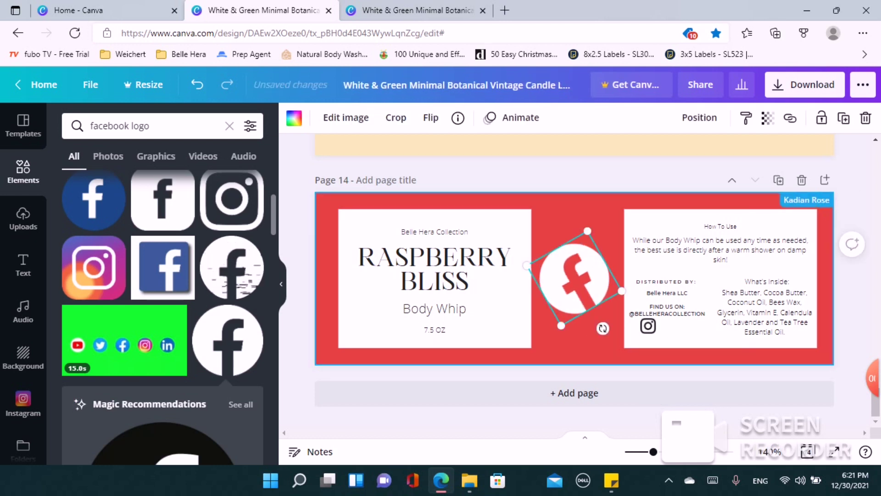
left_click_drag(603, 328, 600, 354)
left_click_drag(574, 277, 675, 335)
left_click_drag(705, 304, 662, 348)
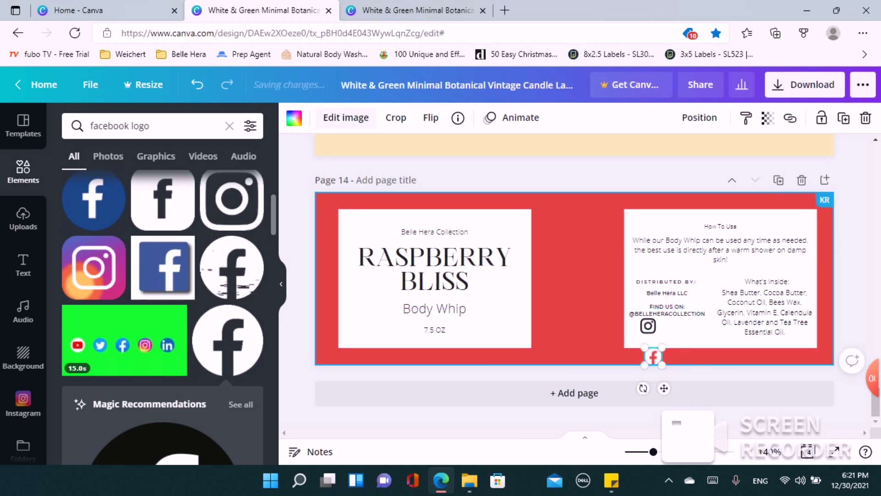
- Recolor the Facebook logo black and move it beside the Instagram icon in the white box
left_click(294, 118)
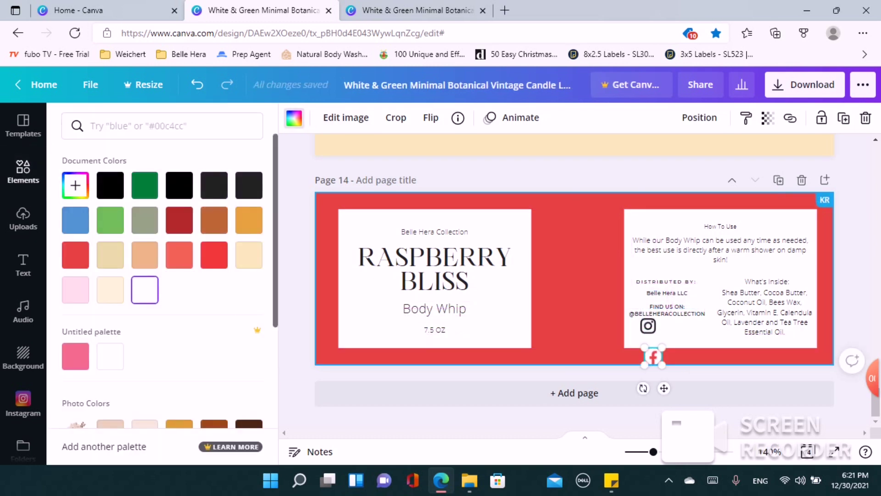
left_click(110, 185)
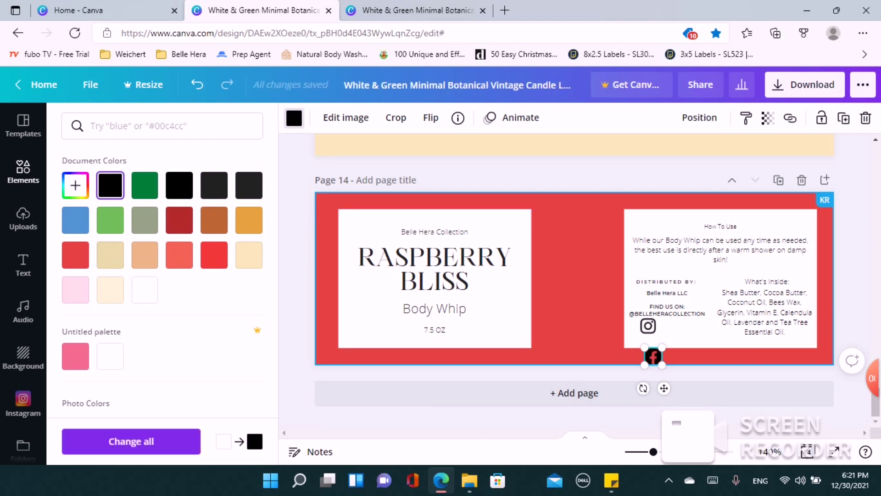
left_click_drag(653, 357, 676, 322)
left_click(685, 322)
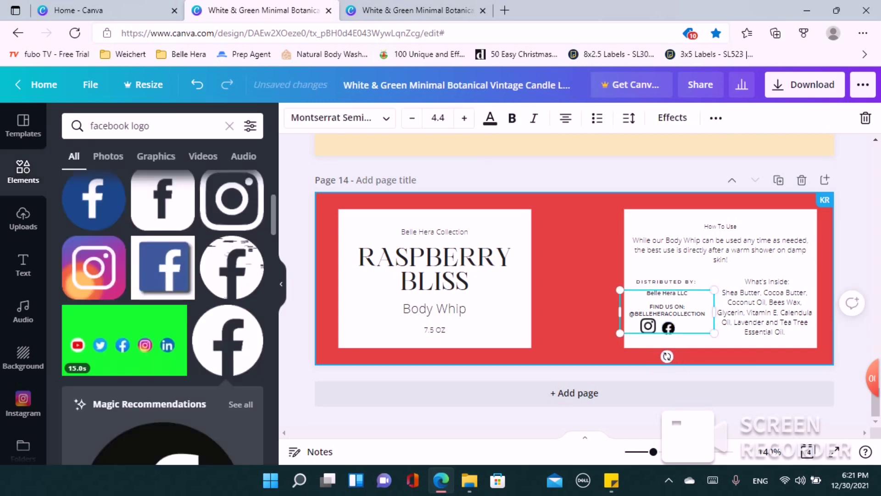
left_click(592, 321)
left_click(670, 341)
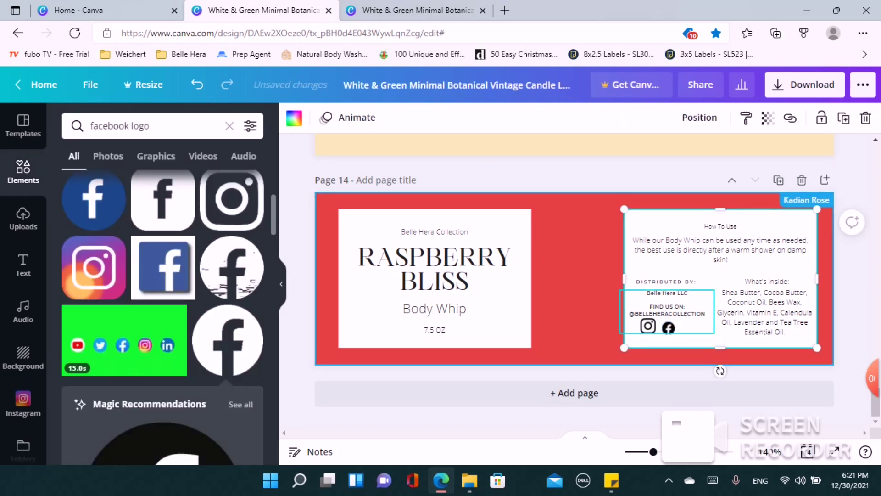
- Shrink the Instagram icon to about 0.1 × 0.1 in, move the Facebook icon closer to it, and realign the distributor text above them
left_click_drag(685, 319, 648, 327)
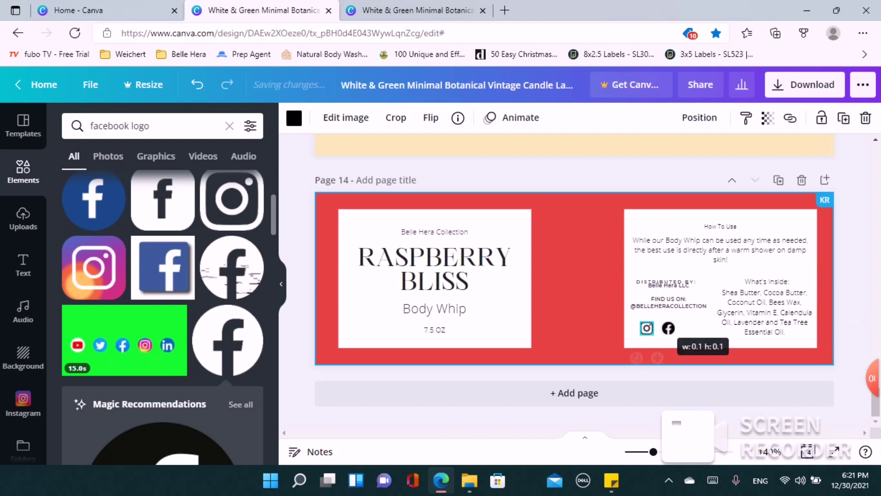
left_click(669, 328)
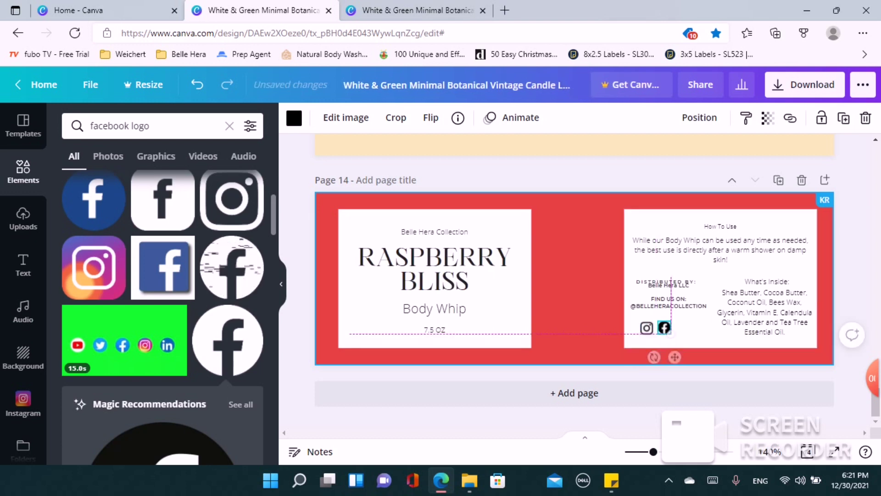
left_click_drag(673, 334, 670, 333)
left_click_drag(667, 311, 671, 309)
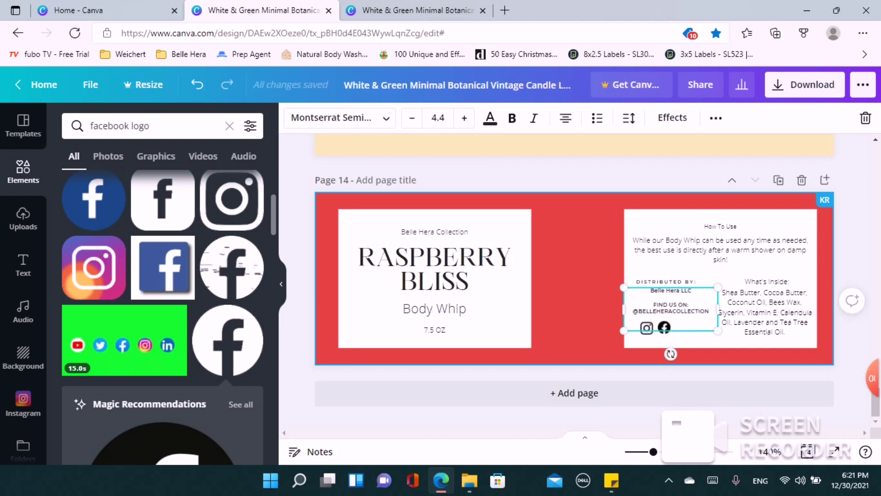
- Search the elements for "tiktok" and add the free black square TikTok logo to the label
left_click(120, 126)
type("tik")
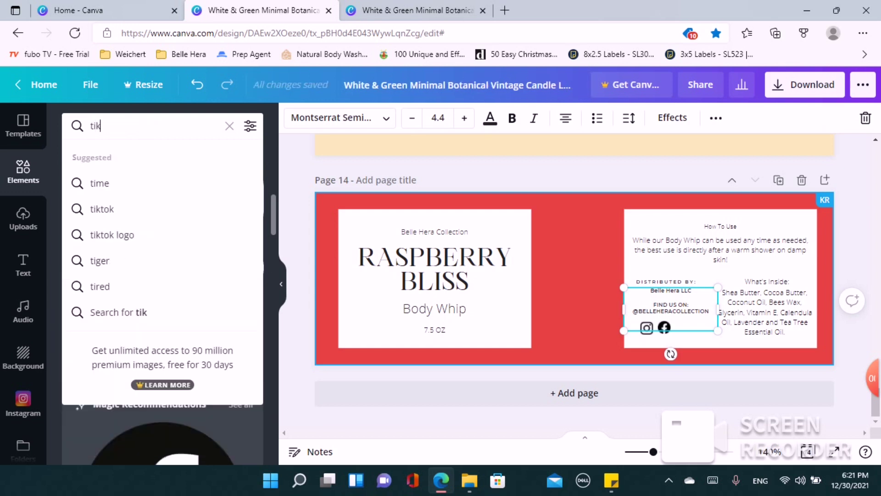
left_click(102, 209)
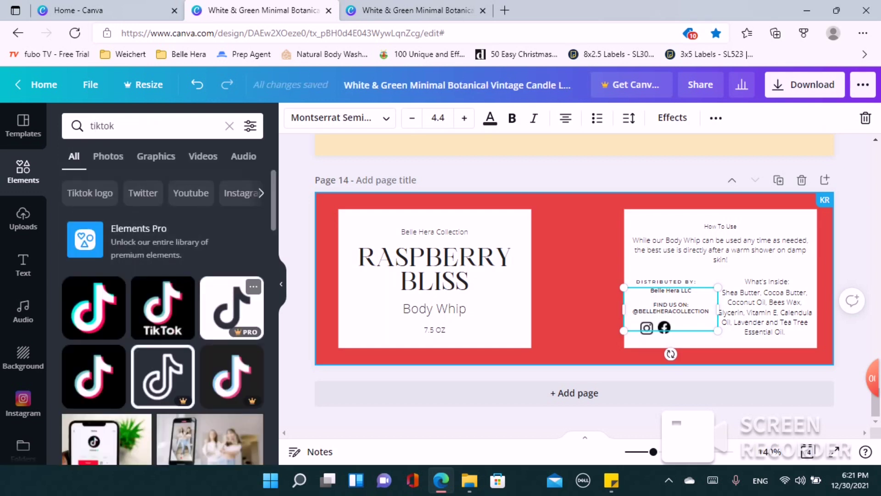
scroll(115, 285, "down", 2)
left_click(94, 287)
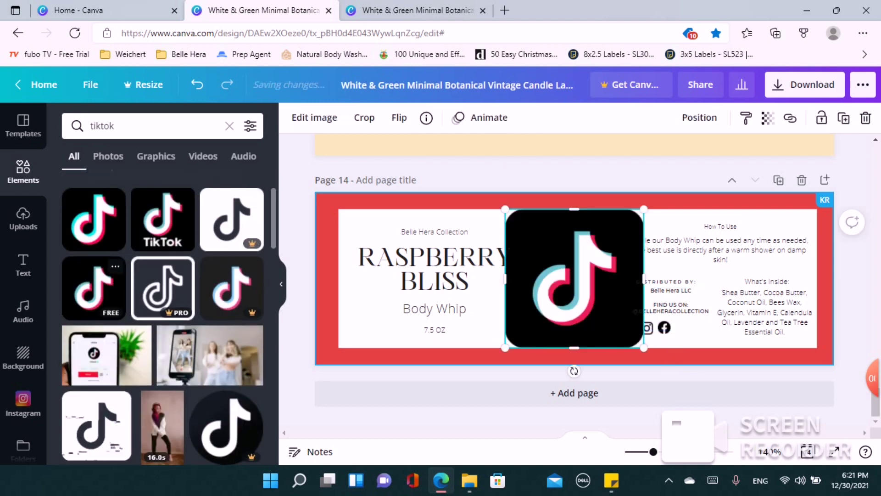
- Shrink the TikTok logo to icon size and place it beside the Facebook icon, completing the social icon row on page 14
left_click_drag(610, 242, 522, 330)
left_click(509, 393)
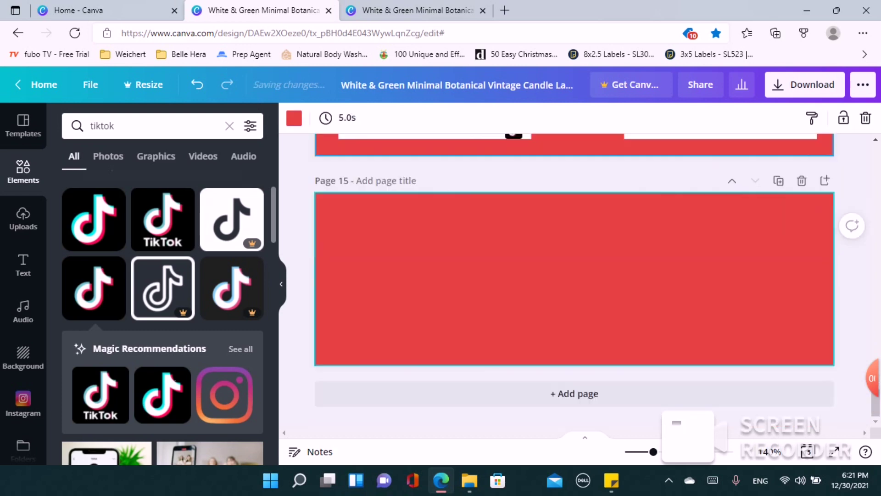
scroll(509, 393, "up", 5)
scroll(509, 358, "down", 3)
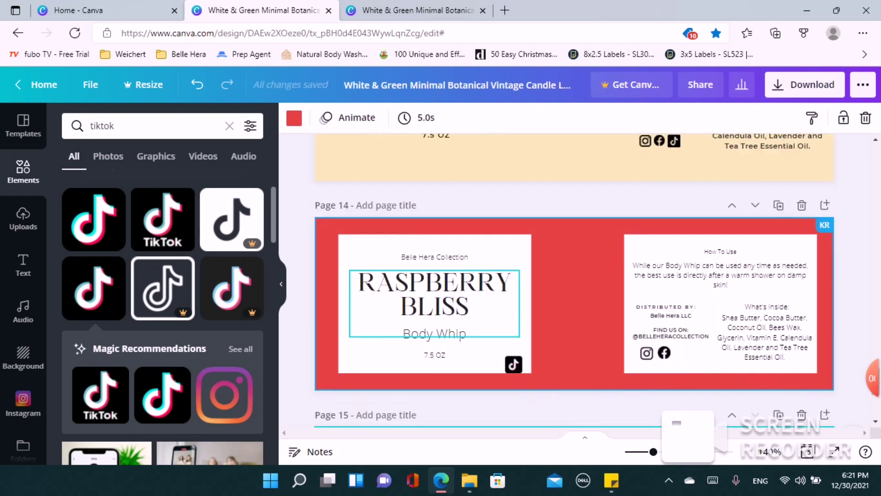
left_click(500, 296)
left_click(513, 306)
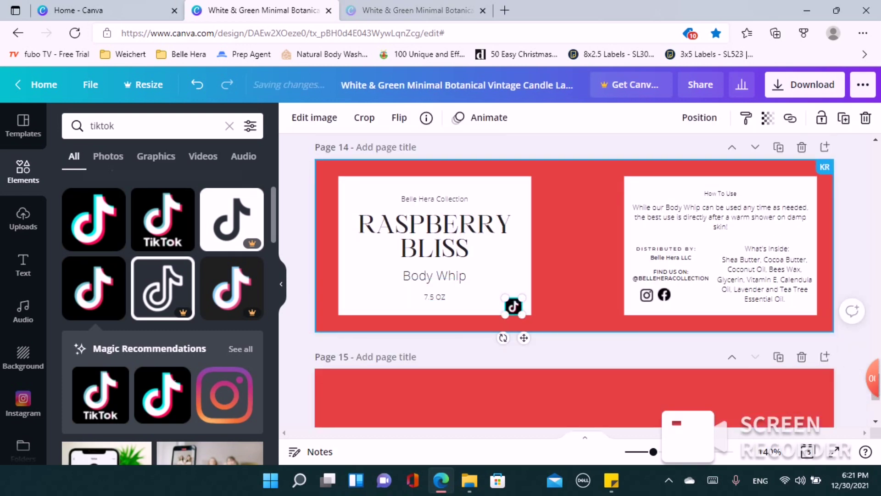
left_click_drag(513, 306, 682, 295)
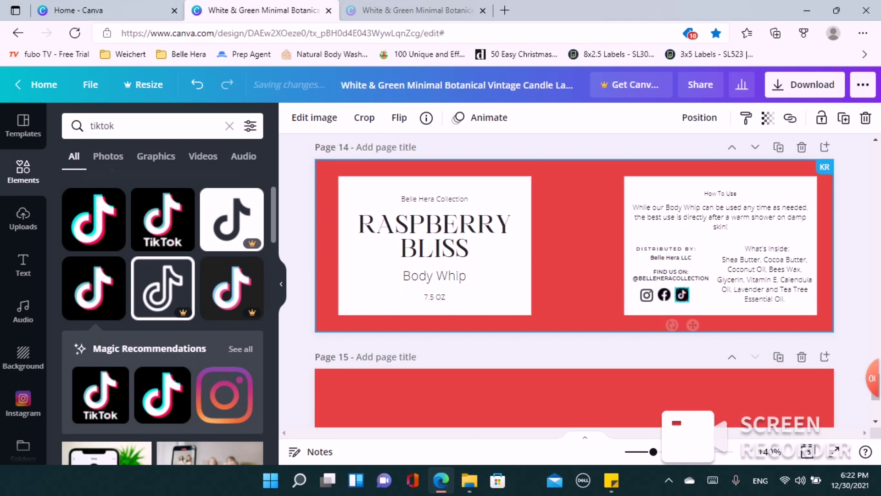
key("Escape")
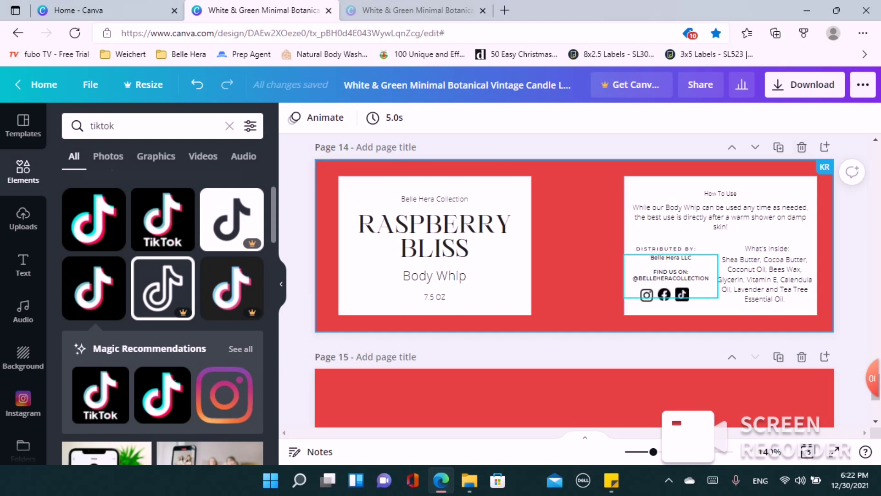
- Nudge the distributor heading and respace the TikTok, Facebook and Instagram icons into an evenly spaced row beneath the social handle on page 14
left_click_drag(666, 249, 675, 248)
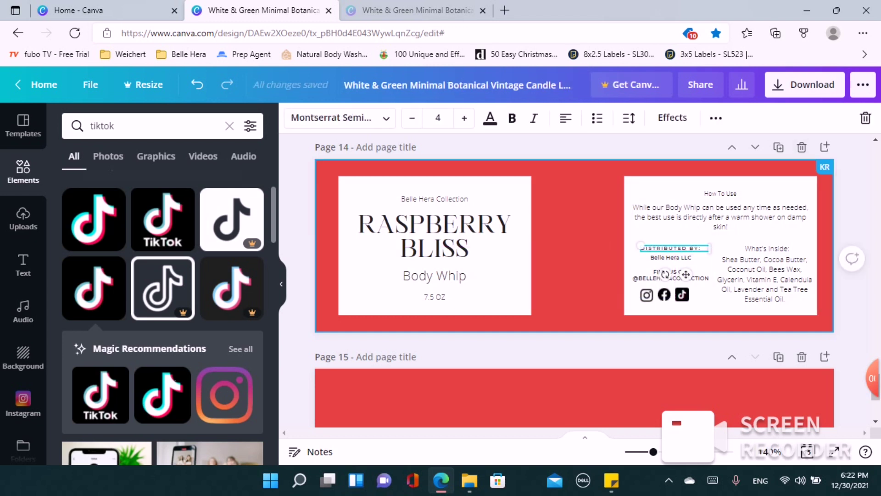
left_click(856, 284)
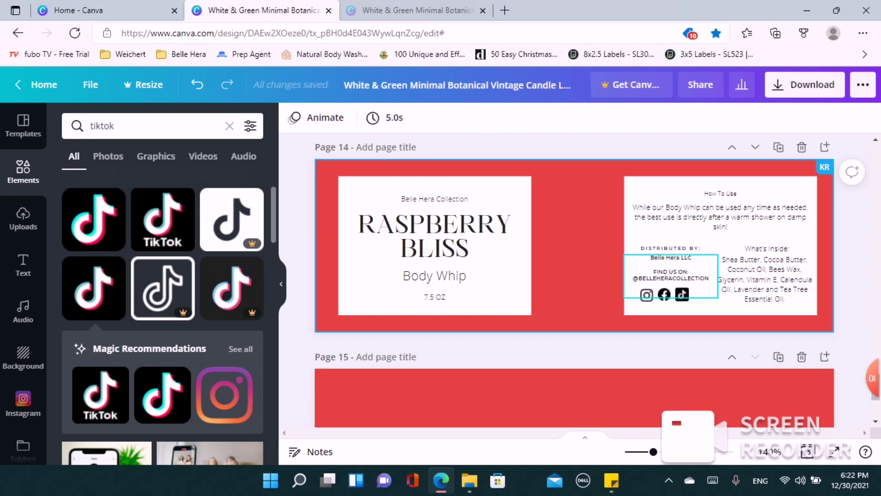
left_click(682, 294)
left_click_drag(683, 295, 687, 295)
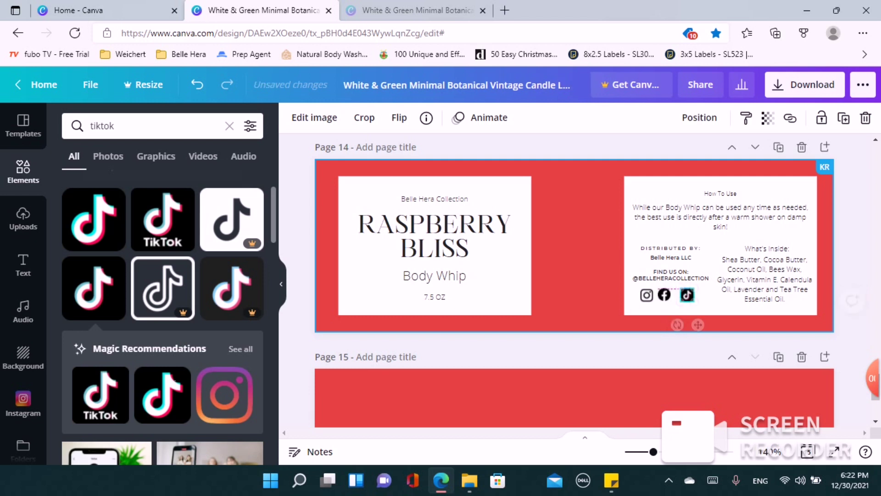
left_click(665, 294)
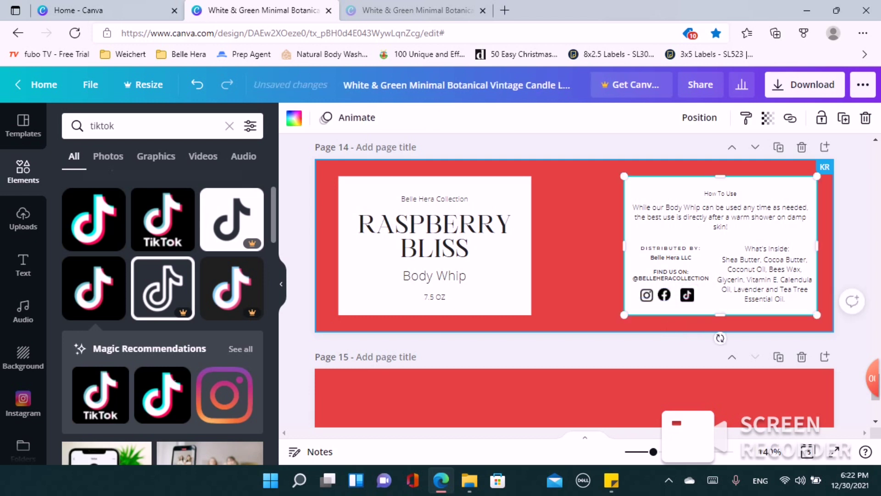
left_click(665, 295)
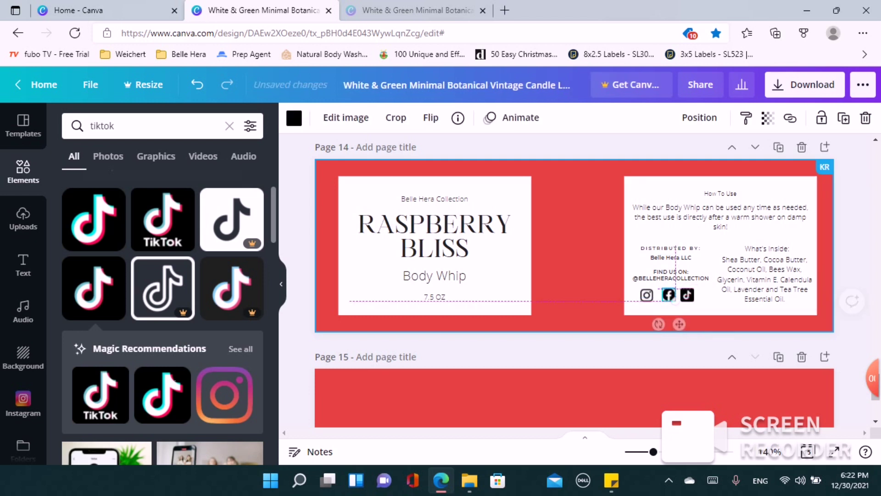
left_click_drag(664, 295, 669, 295)
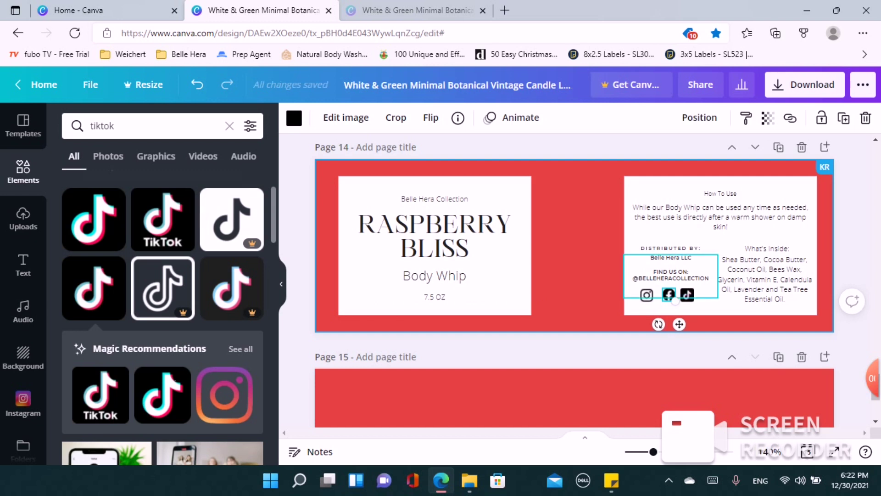
left_click(647, 294)
left_click_drag(647, 295, 655, 292)
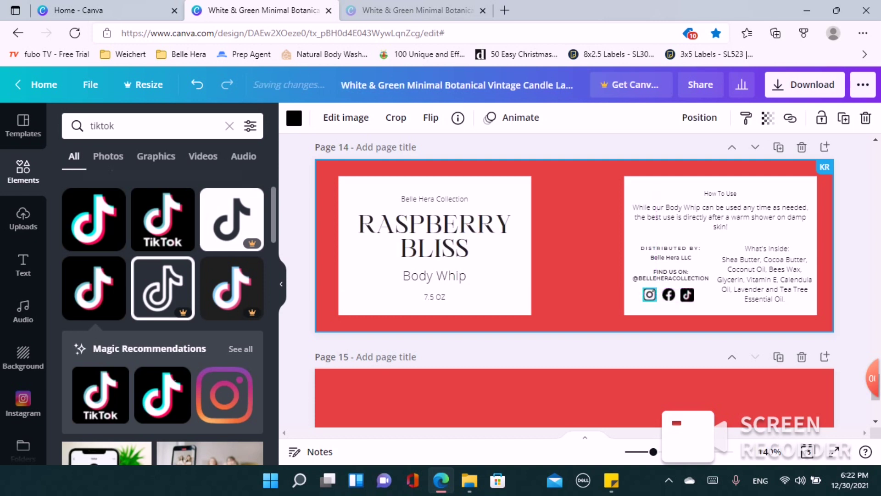
left_click(826, 293)
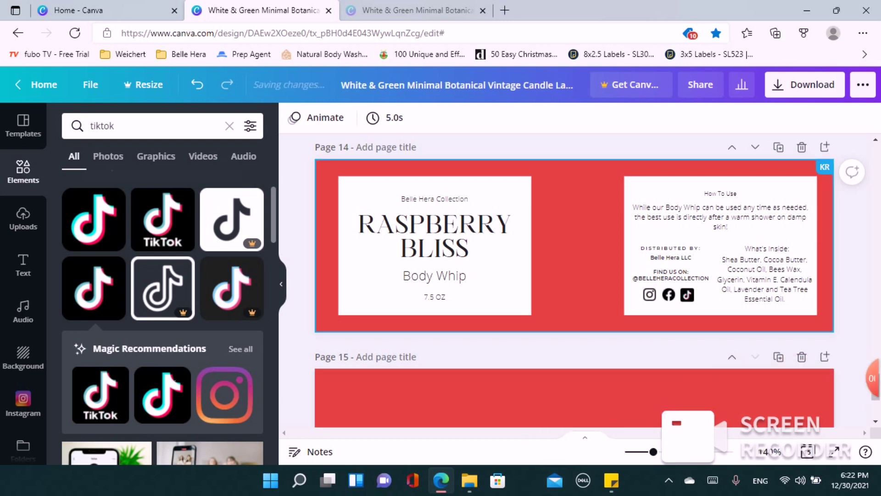
- Increase the "How To Use" heading to font size 6 and the usage paragraph and ingredients list to size 7
left_click(721, 193)
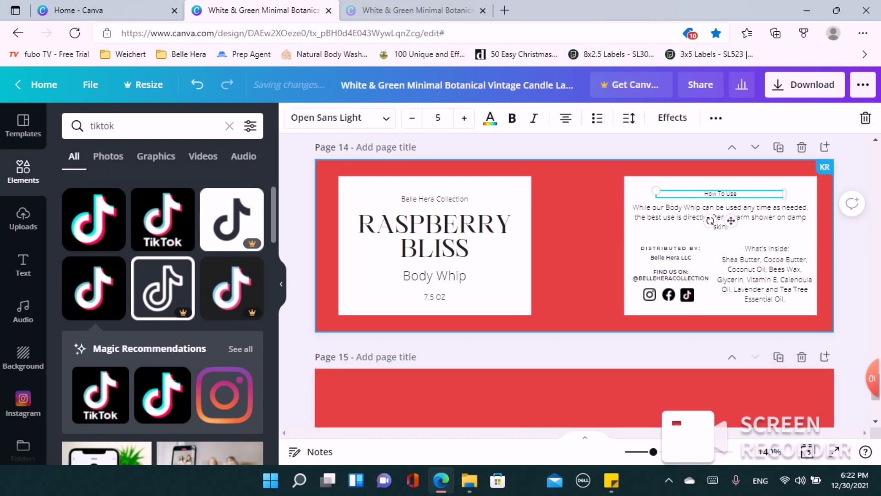
left_click(464, 118)
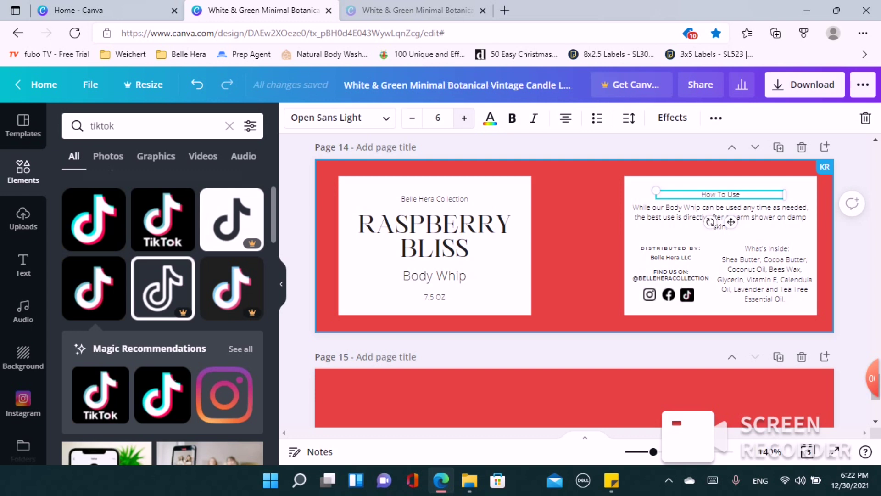
left_click(721, 213)
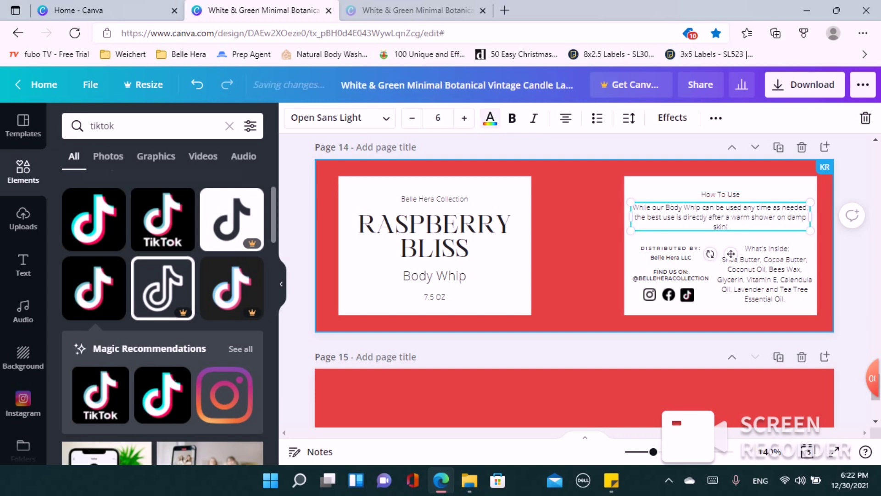
key("ctrl+shift+period")
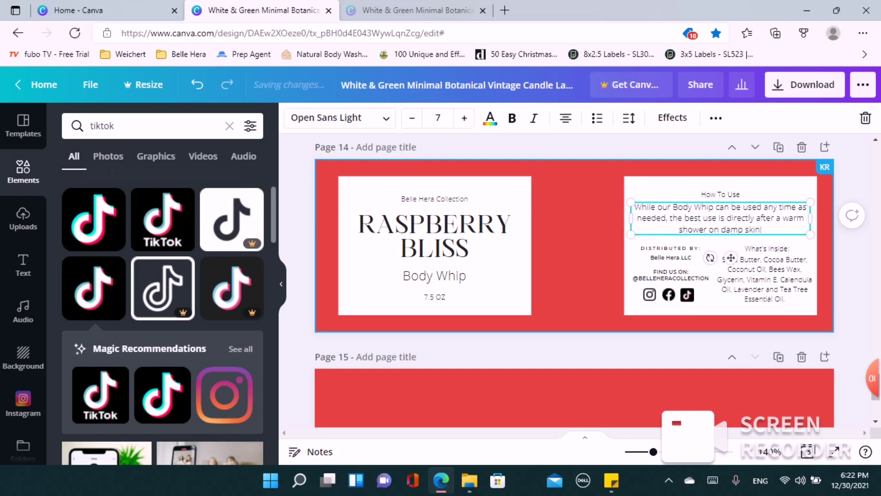
left_click(731, 258)
key("ctrl+shift+period")
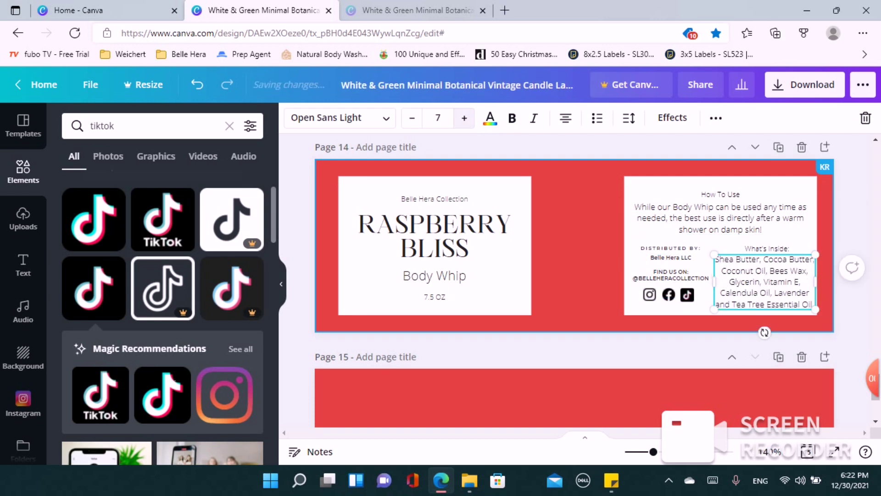
key("Escape")
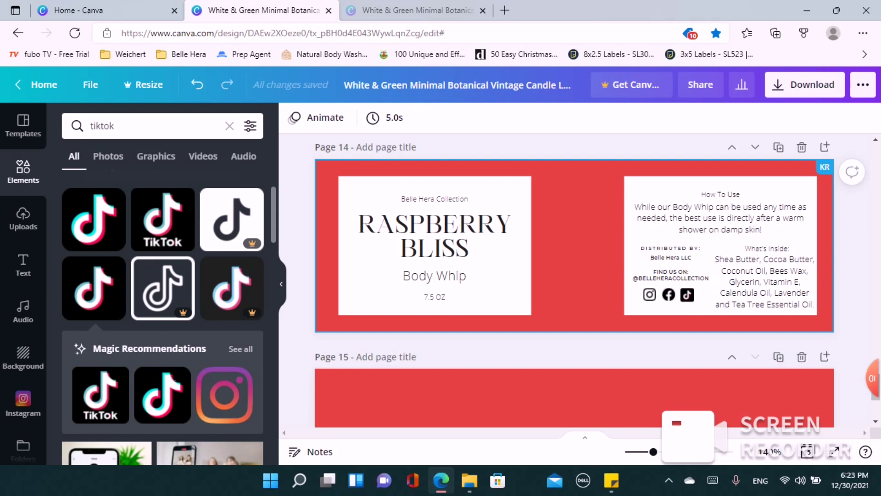
- Try left, justified and right alignment on the usage paragraph, returning it to centered
left_click(721, 218)
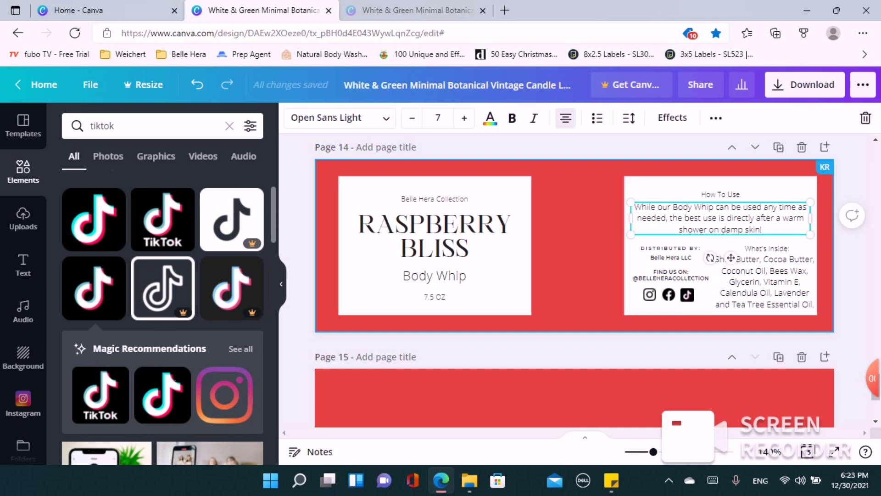
left_click(566, 118)
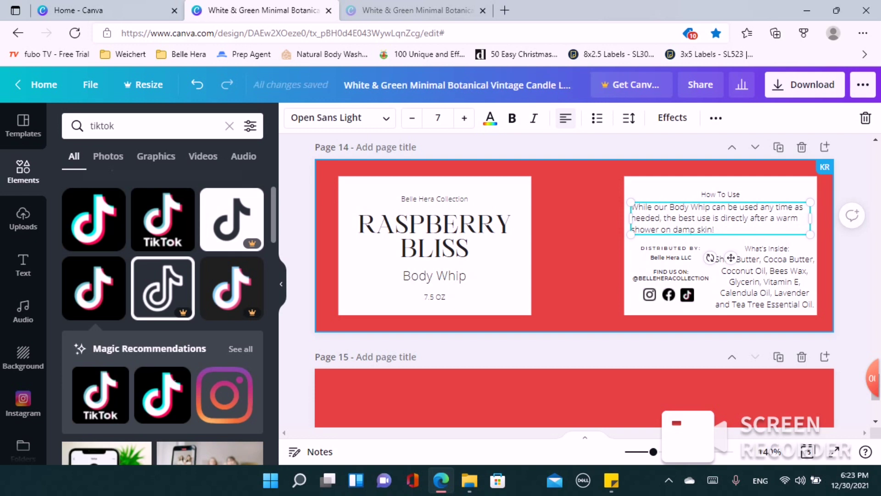
key("ctrl+shift+j")
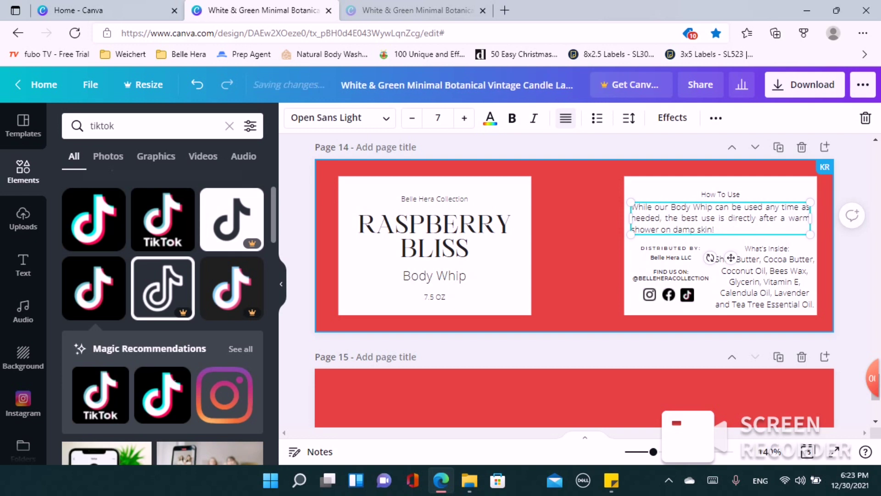
key("ctrl+shift+r")
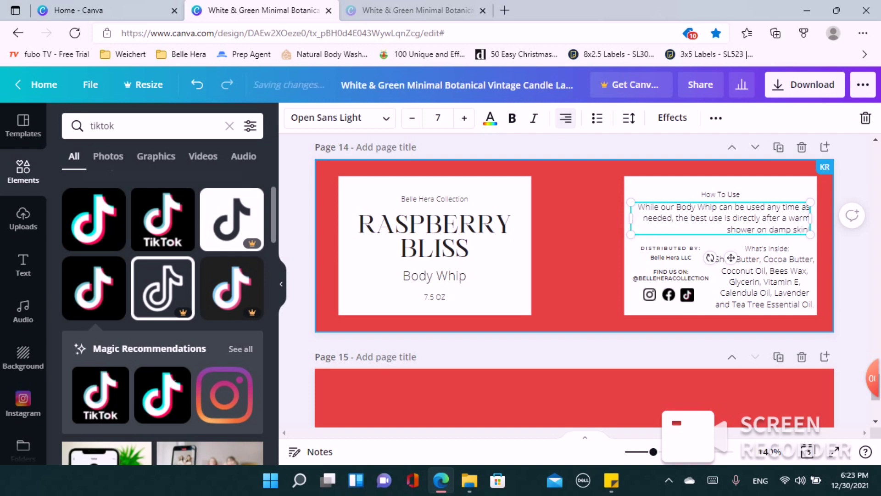
key("ctrl+shift+c")
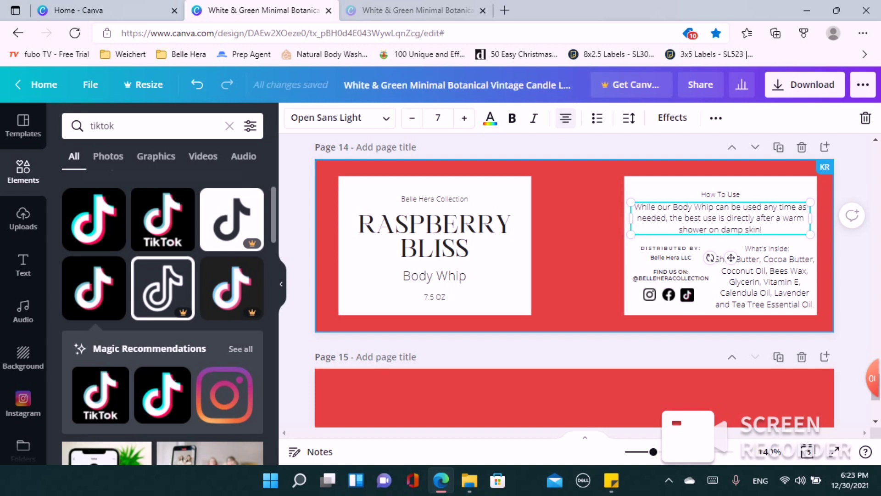
- Try left and right alignment on the ingredients list, returning it to centered
left_click(764, 281)
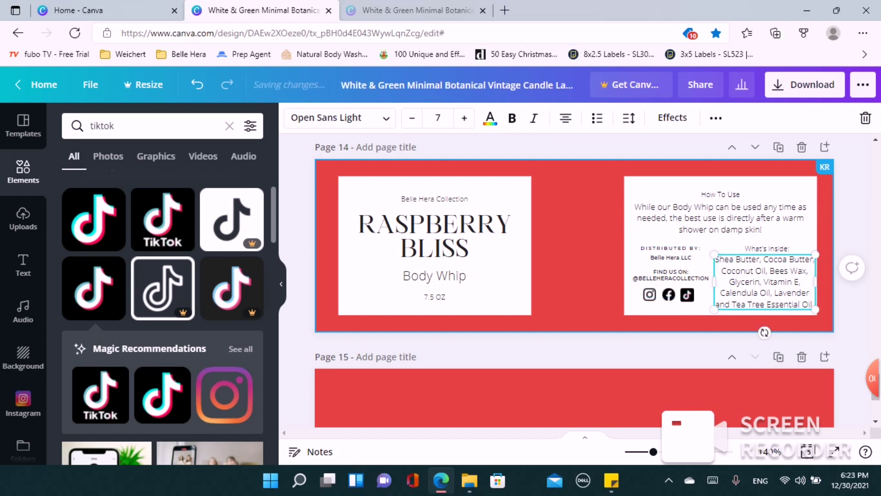
key("ctrl+shift+l")
key("ctrl+shift+r")
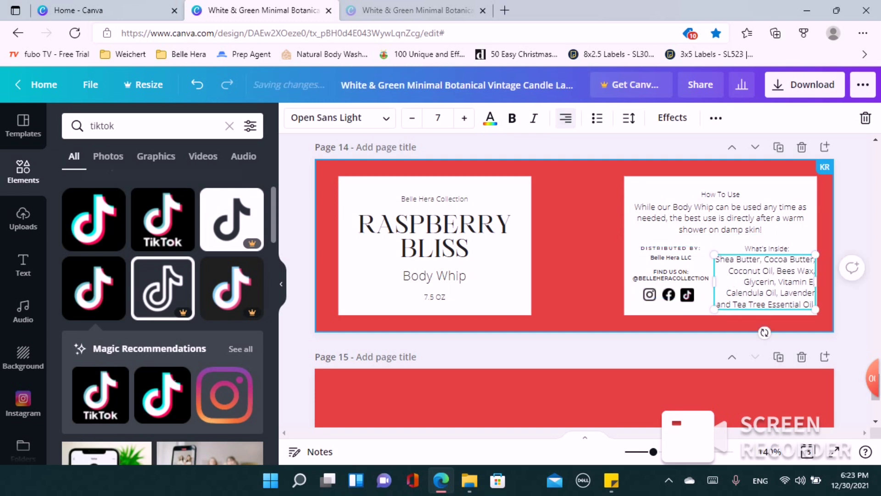
key("ctrl+shift+c")
key("Escape")
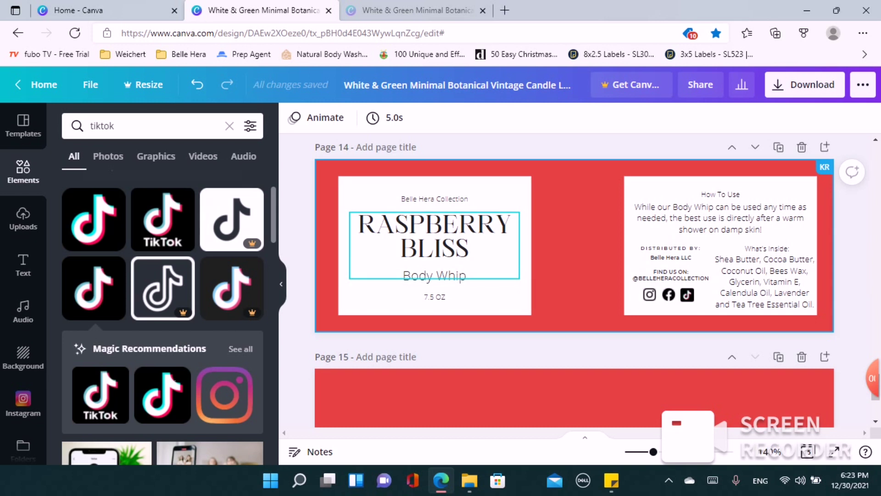
- Try the Anonymous Pro, Aileron Regular and Archivo Black fonts on the "Raspberry Bliss" title
left_click(434, 236)
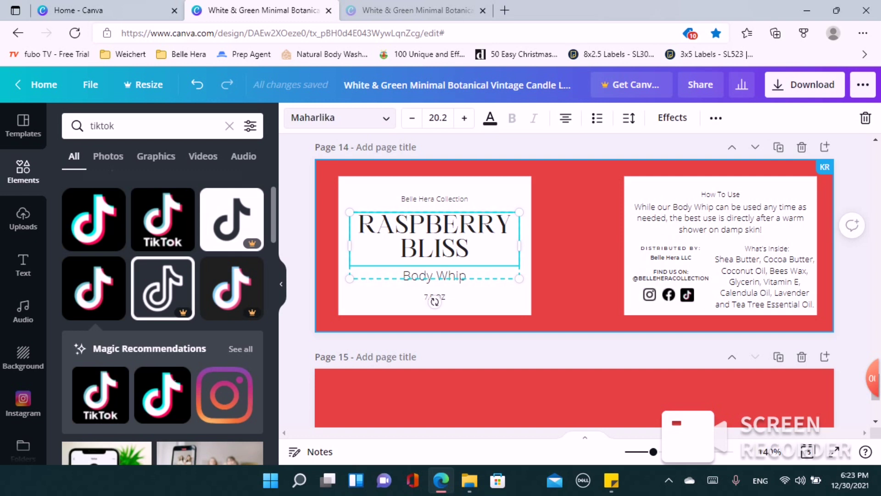
left_click(340, 117)
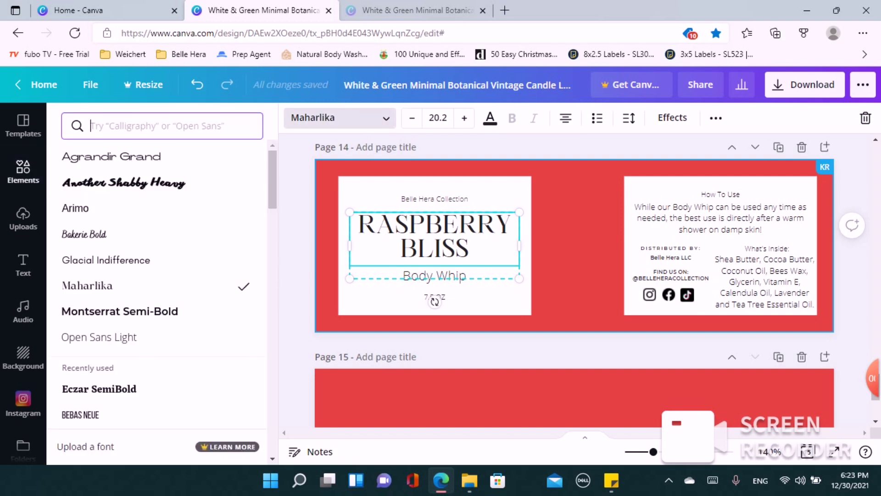
scroll(156, 285, "down", 5)
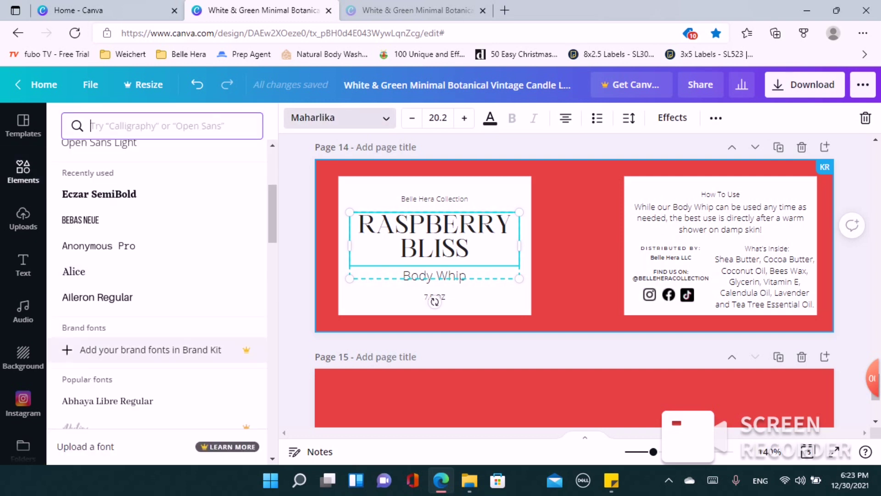
scroll(156, 285, "down", 1)
scroll(156, 341, "down", 1)
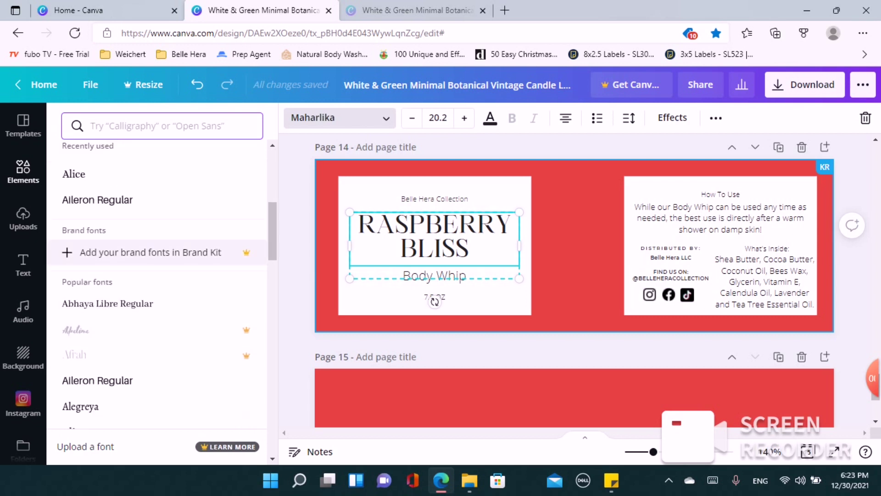
scroll(156, 361, "down", 3)
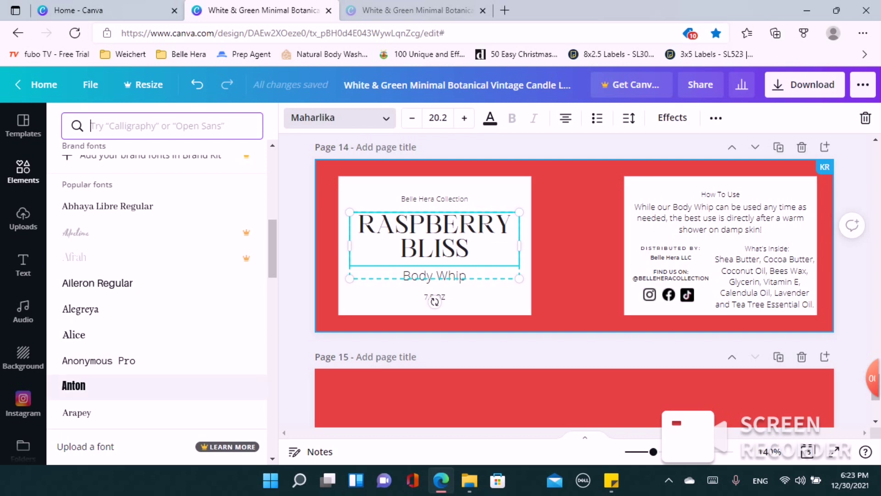
left_click(98, 360)
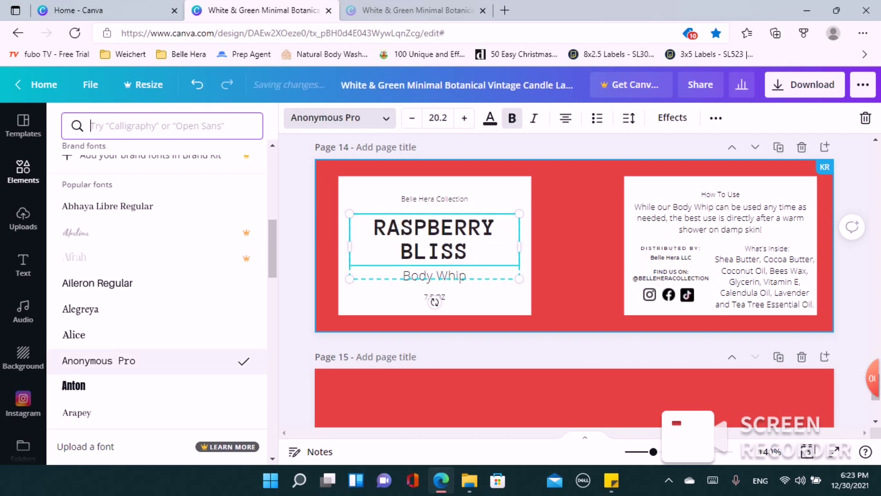
left_click(97, 283)
scroll(138, 347, "down", 3)
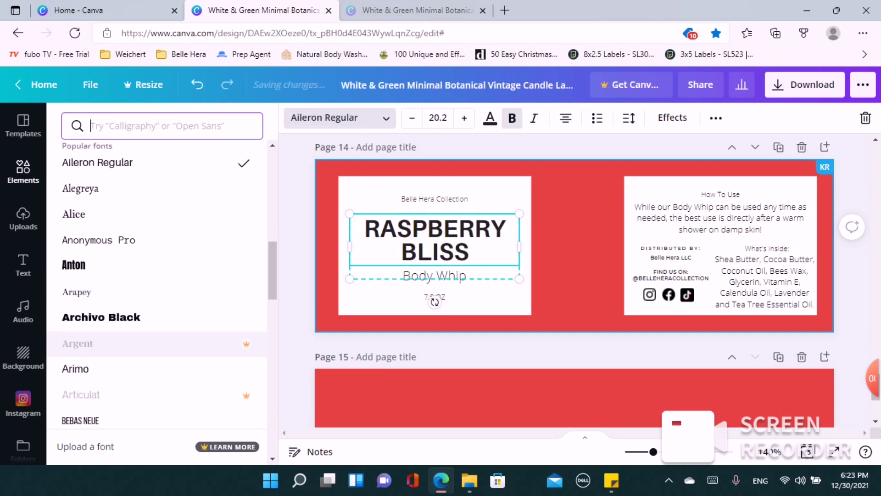
scroll(138, 343, "down", 2)
left_click(101, 243)
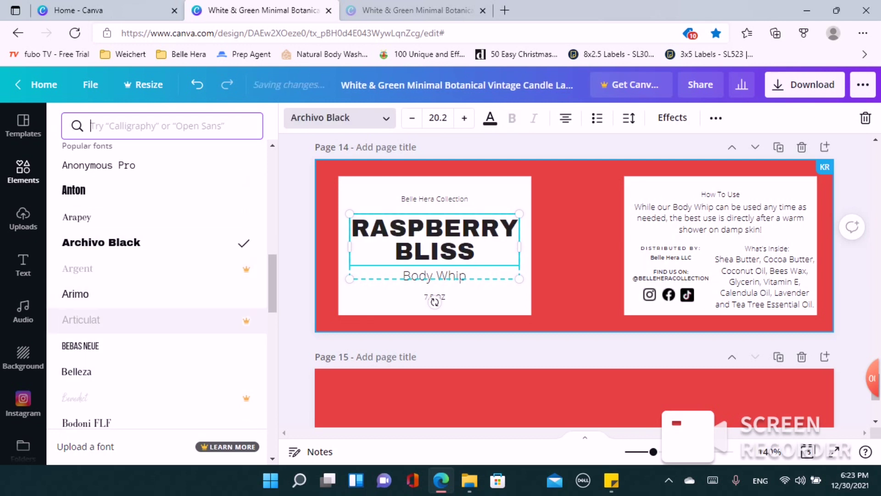
- Try the Another Shabby Heavy, Montserrat Semi-Bold and Gagalin fonts on the "Raspberry Bliss" title
scroll(156, 321, "up", 10)
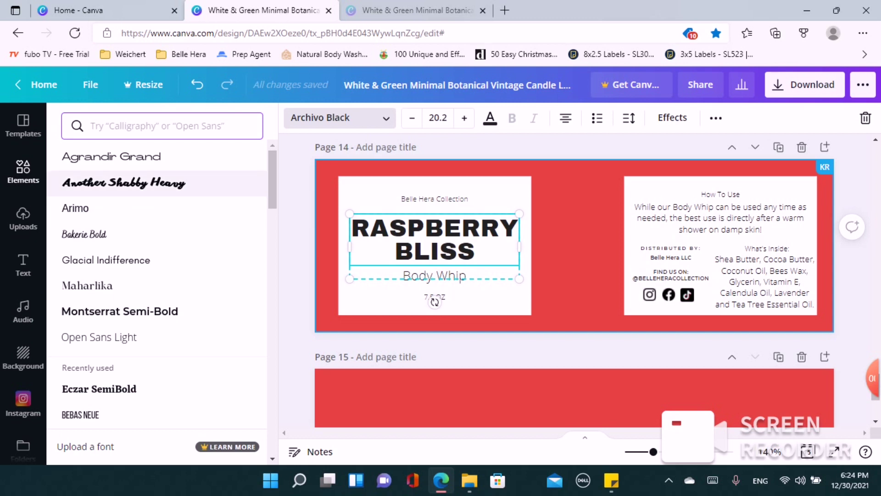
left_click(124, 182)
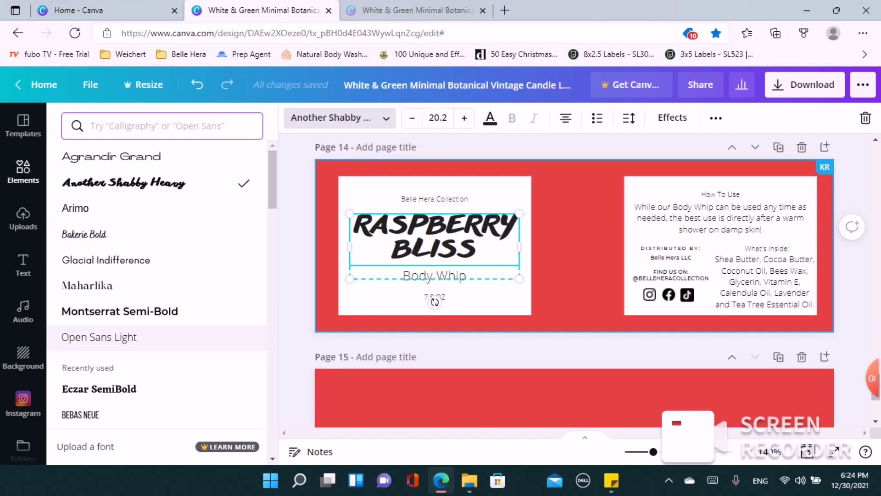
left_click(119, 311)
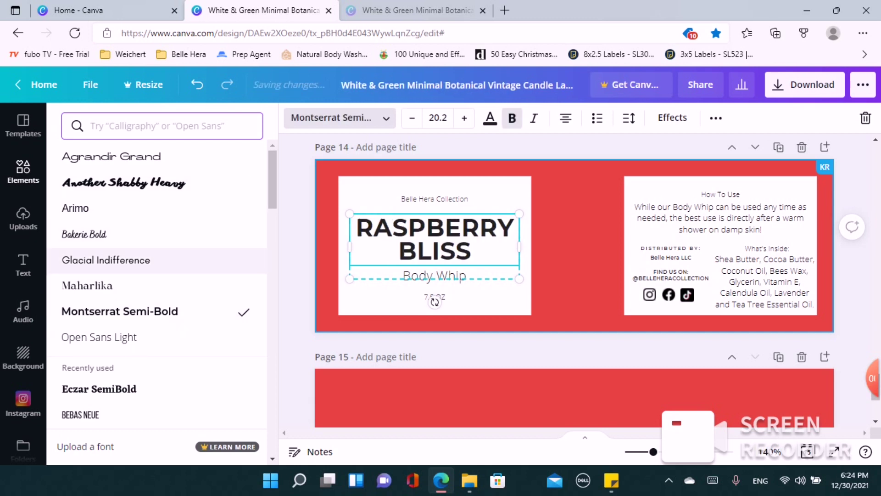
scroll(138, 245, "down", 5)
scroll(137, 245, "down", 10)
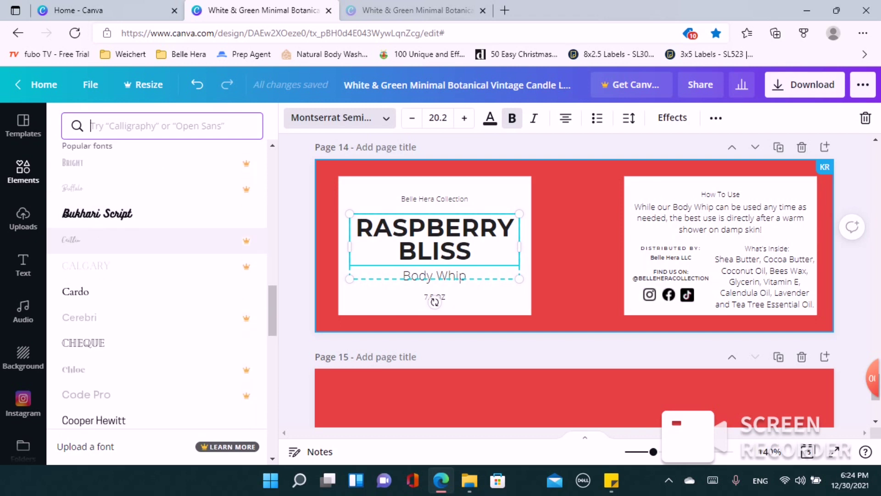
scroll(138, 297, "down", 3)
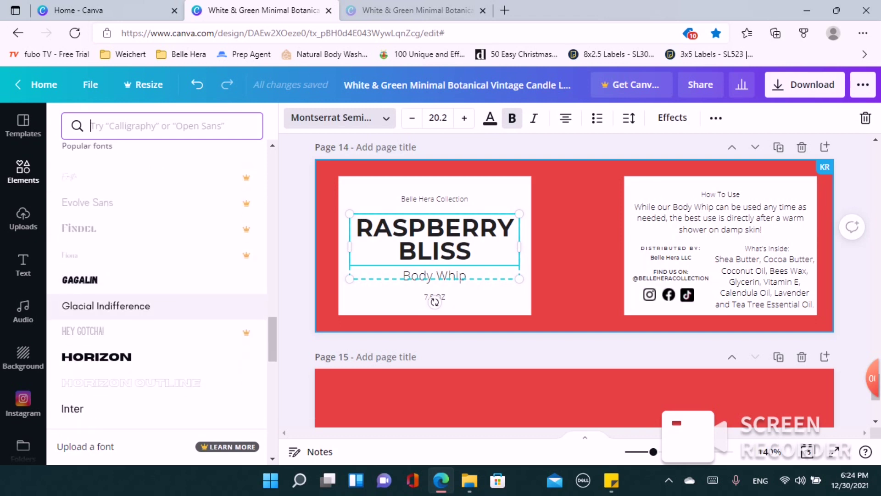
left_click(115, 280)
- Try the Alegreya Sans Black and Alfa Slab One fonts on the "Raspberry Bliss" title
scroll(138, 275, "down", 5)
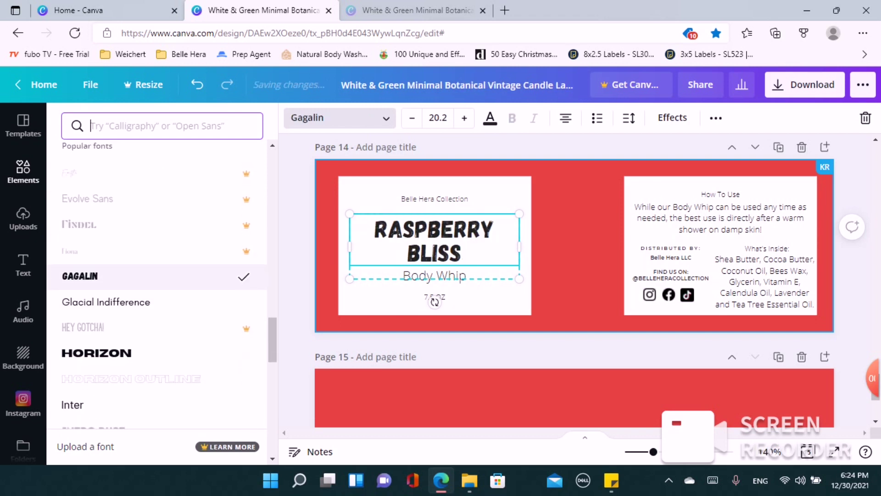
scroll(138, 260, "down", 3)
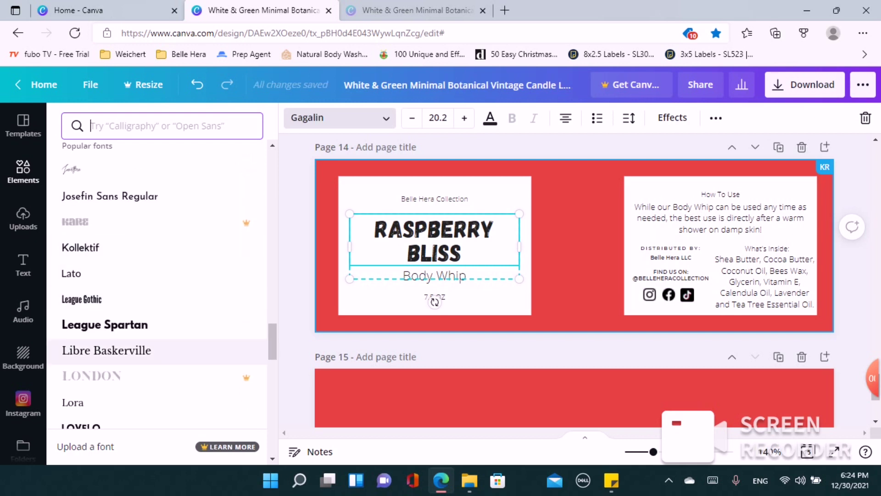
scroll(138, 260, "down", 5)
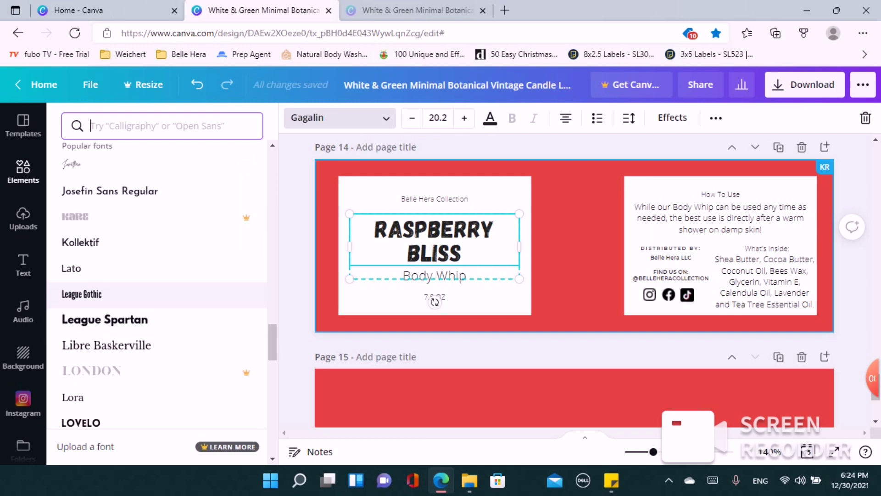
scroll(138, 285, "down", 12)
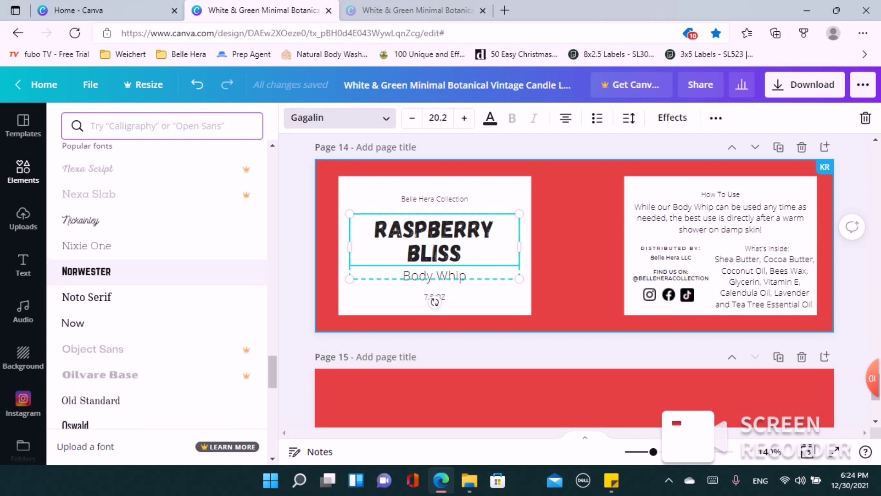
scroll(138, 303, "down", 6)
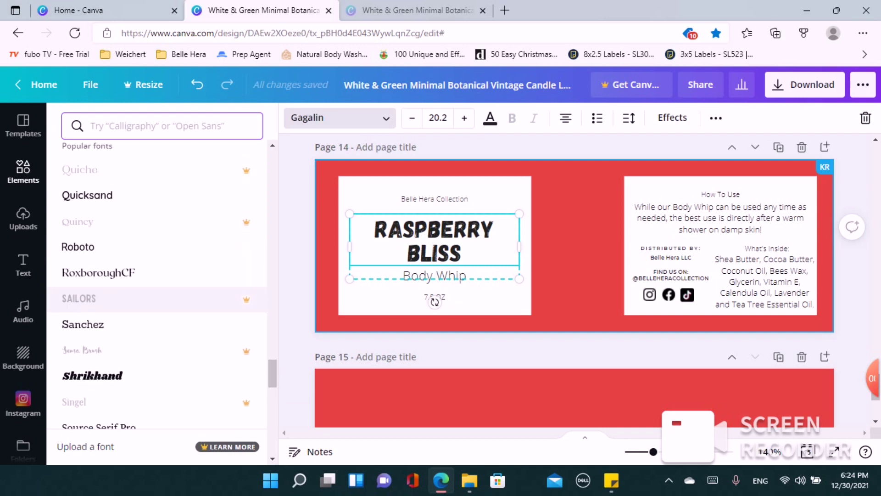
scroll(138, 301, "down", 12)
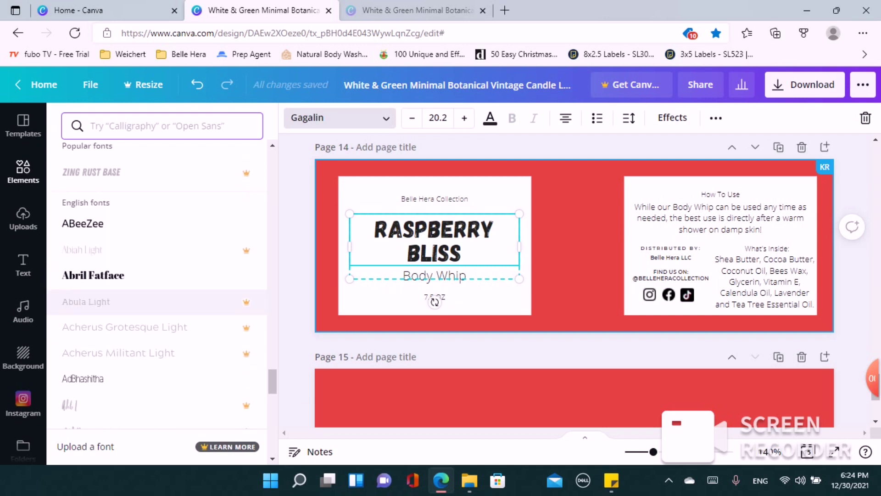
scroll(138, 303, "down", 7)
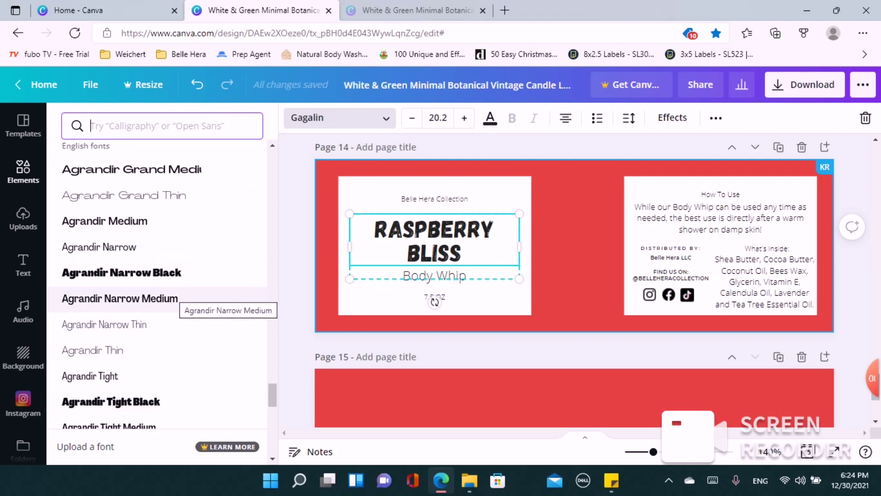
scroll(137, 301, "down", 10)
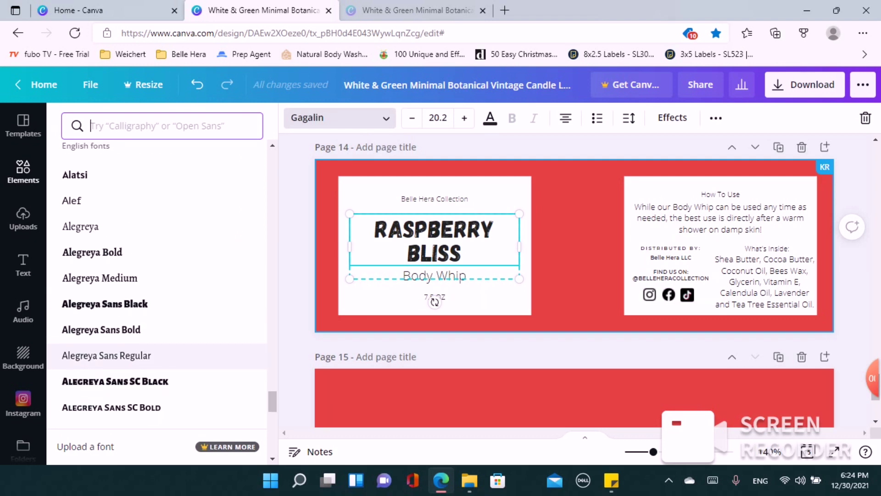
left_click(138, 304)
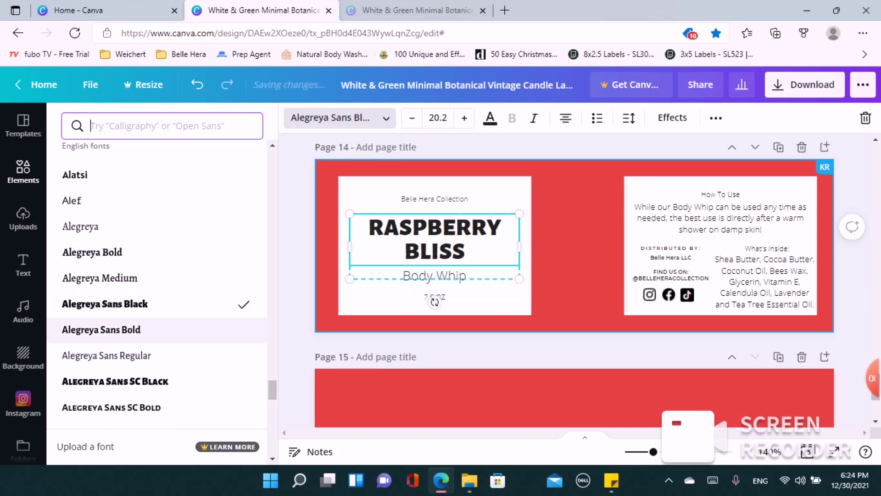
scroll(138, 317, "down", 6)
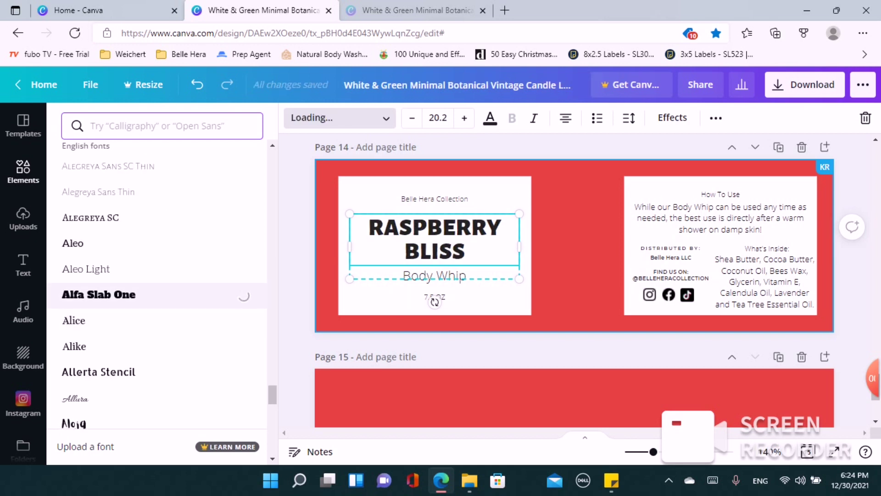
- Set the "Raspberry Bliss" title's font to Aloja
scroll(138, 317, "down", 3)
left_click(137, 327)
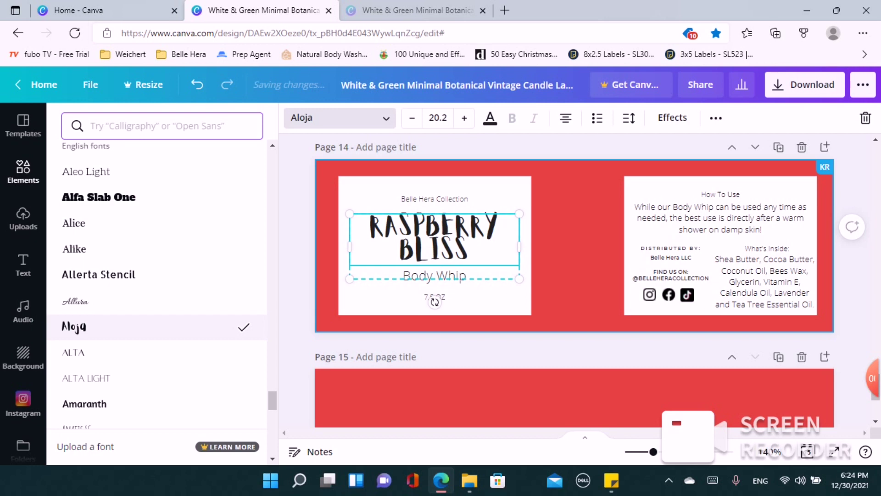
scroll(138, 322, "down", 5)
left_click(435, 243)
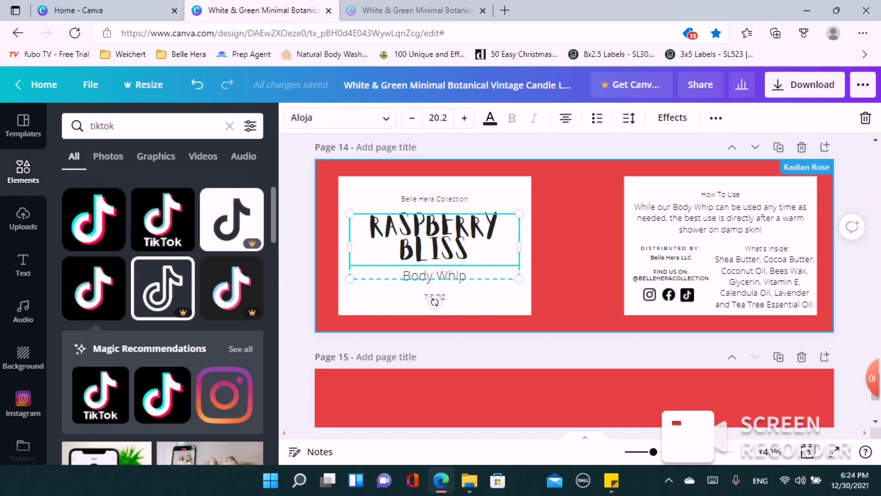
key("Escape")
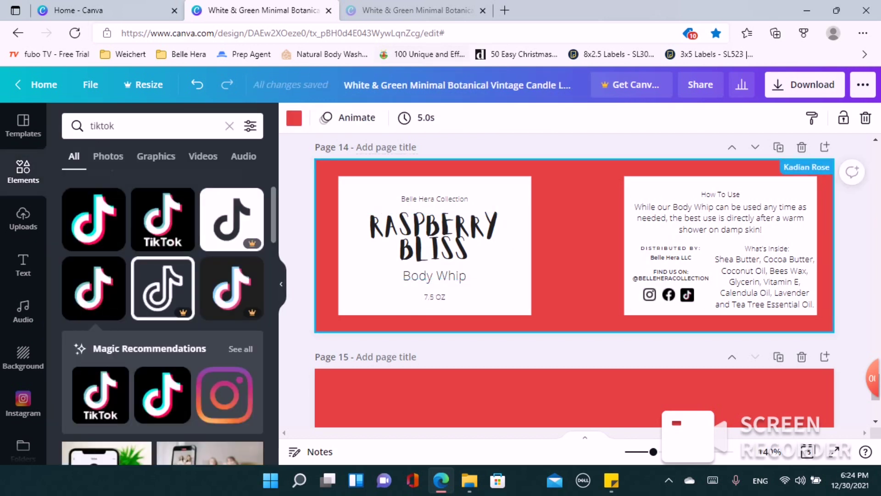
- Browse further English fonts for the "Raspberry Bliss" title, from Alta through the Archivo and Arimo families
left_click(434, 236)
left_click(339, 117)
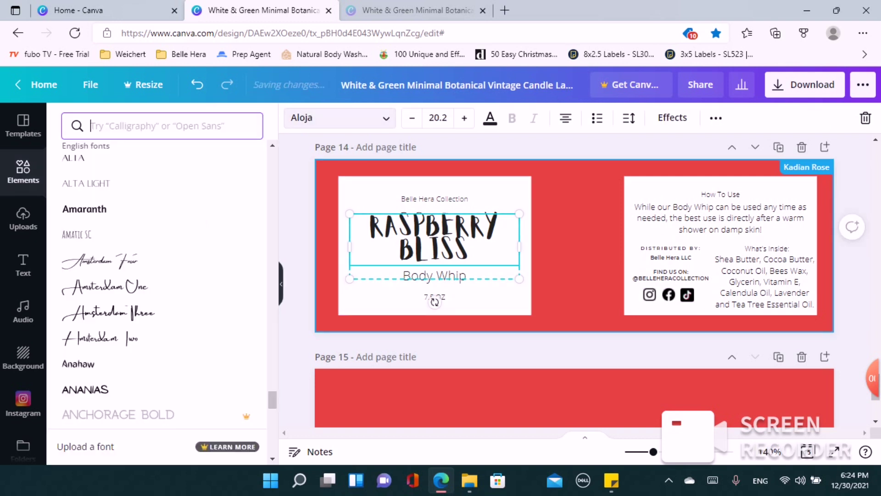
scroll(156, 317, "down", 1)
scroll(156, 322, "down", 8)
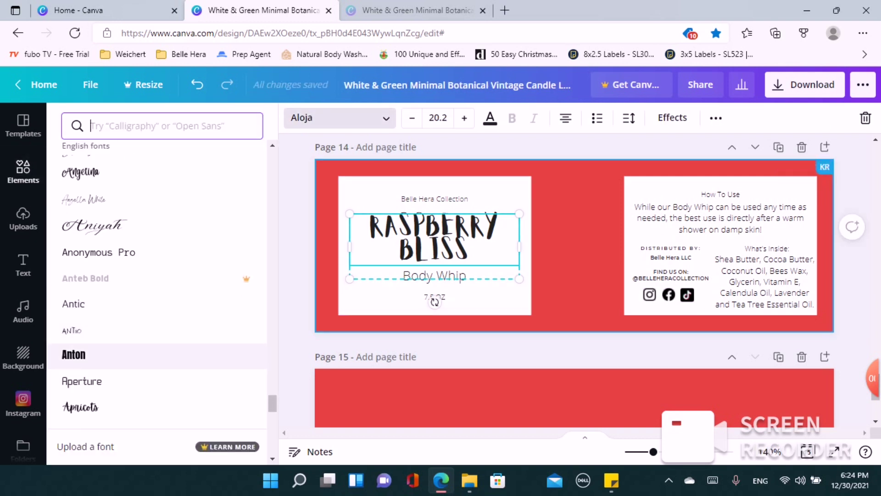
scroll(156, 332, "down", 4)
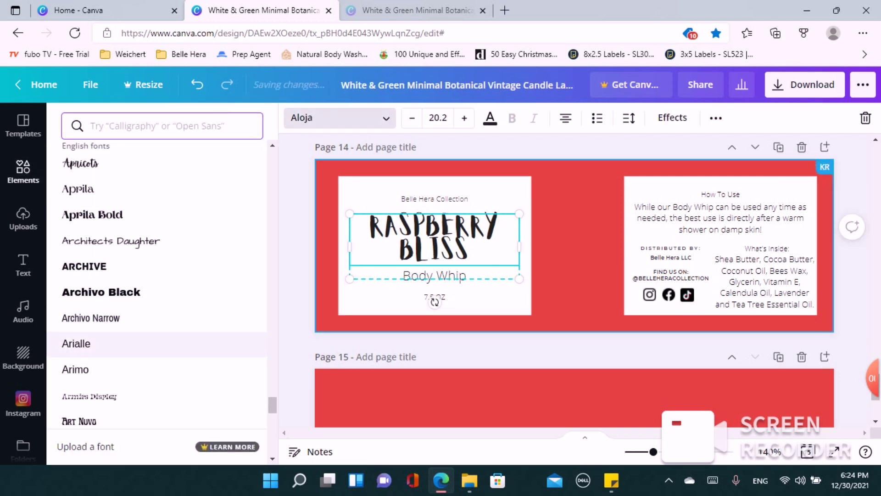
scroll(157, 376, "down", 3)
scroll(156, 331, "up", 10)
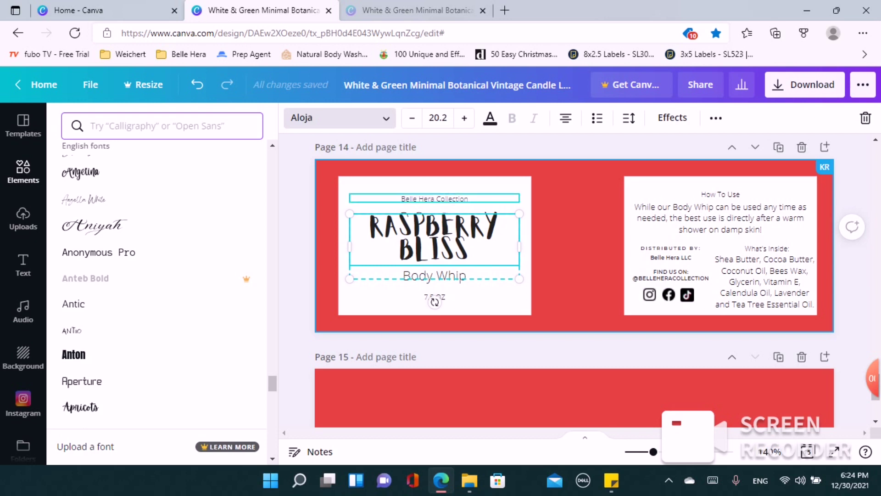
left_click(577, 183)
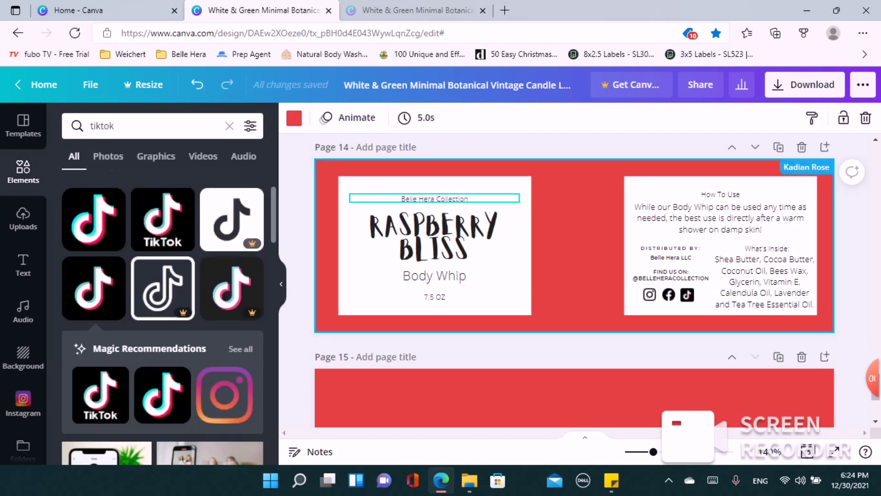
- Increase the "Belle Hera Collection" text above the title to font size 9
left_click(434, 198)
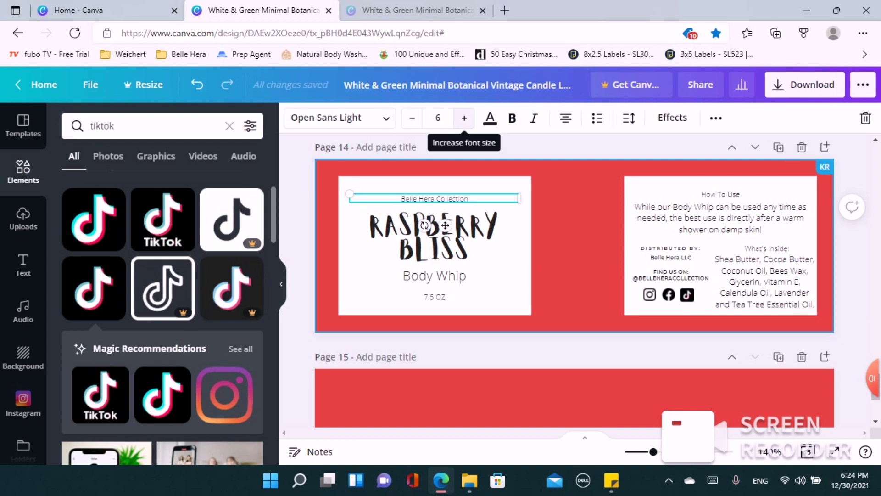
left_click(464, 118)
left_click(464, 118)
left_click(464, 118)
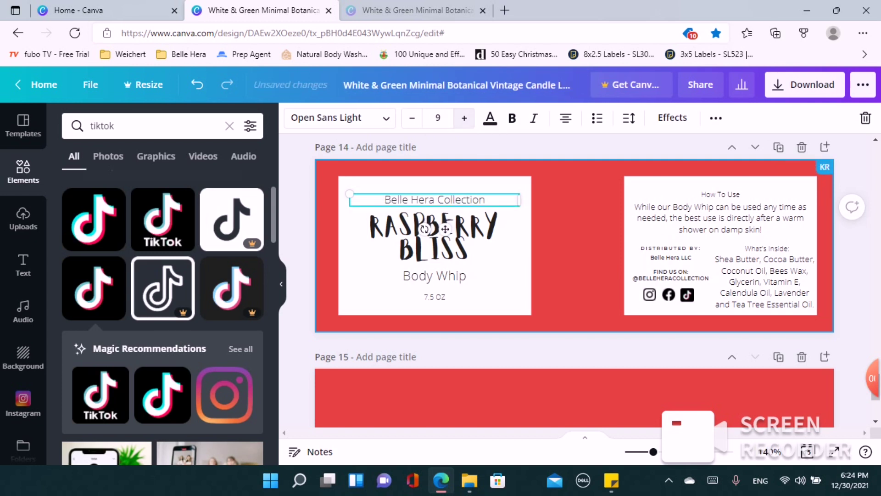
key("Escape")
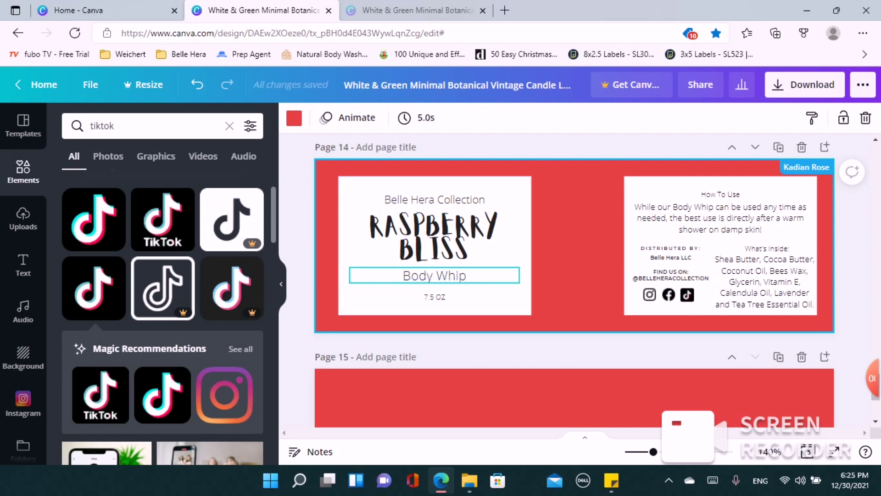
- Try the Anton font on the "Body Whip" text and settle on Montserrat Semi-Bold
left_click(434, 275)
left_click(340, 118)
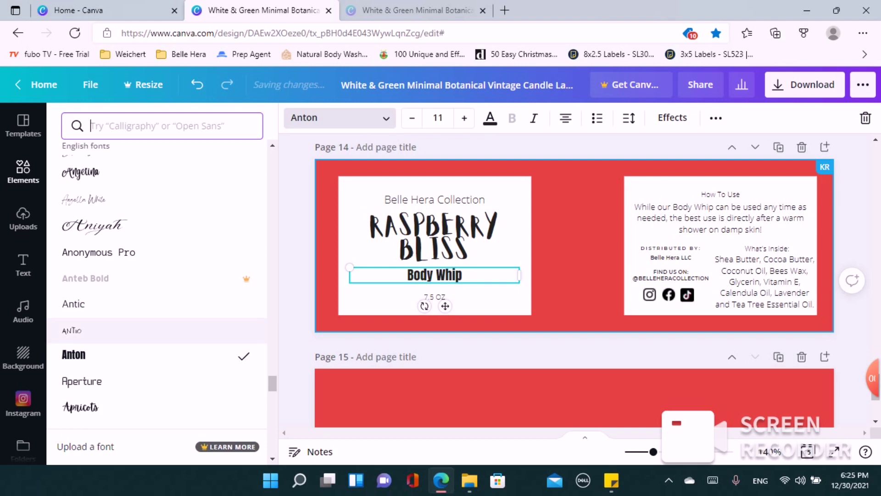
scroll(156, 357, "up", 5)
scroll(156, 357, "up", 10)
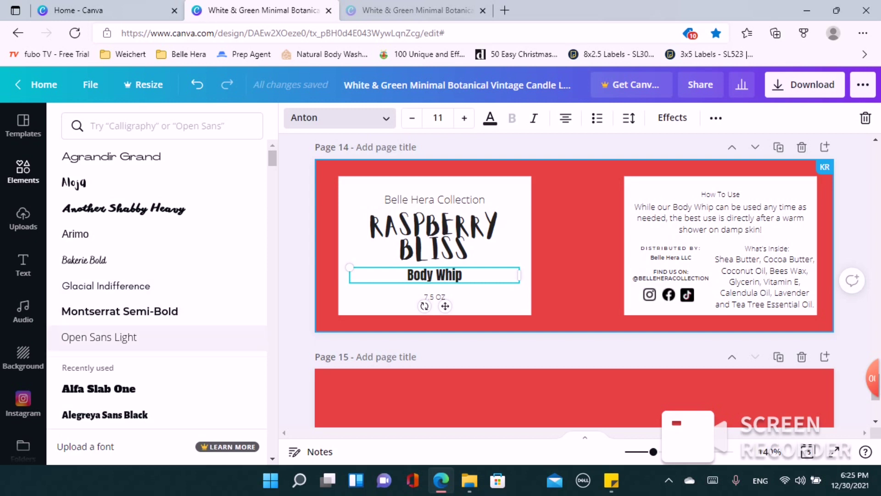
left_click(119, 311)
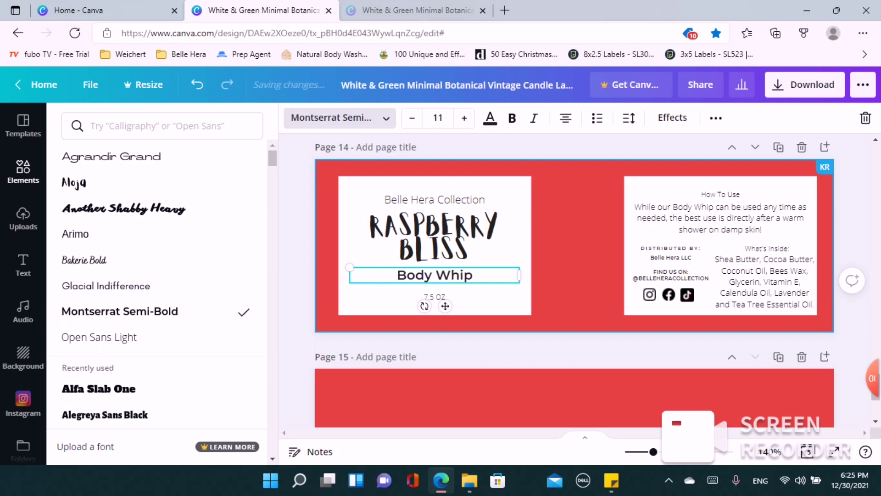
- Set the "7.5 OZ" text to Montserrat Semi-Bold at font size 8
left_click(434, 296)
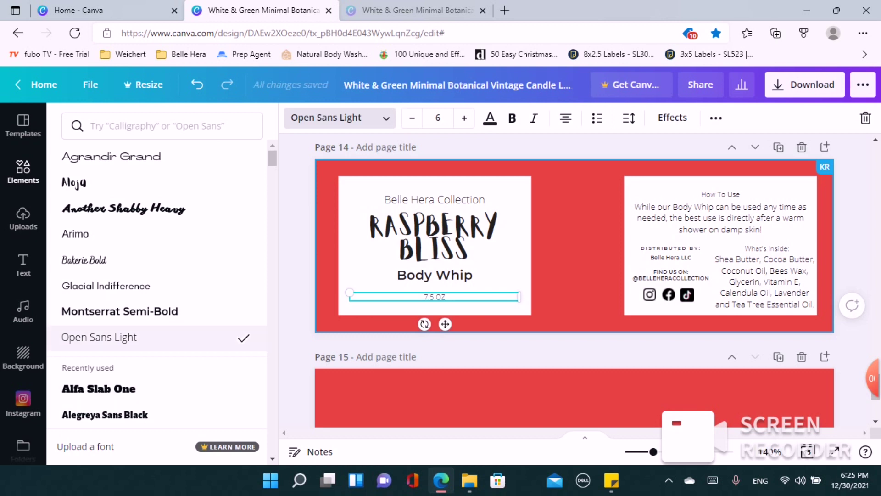
left_click(119, 311)
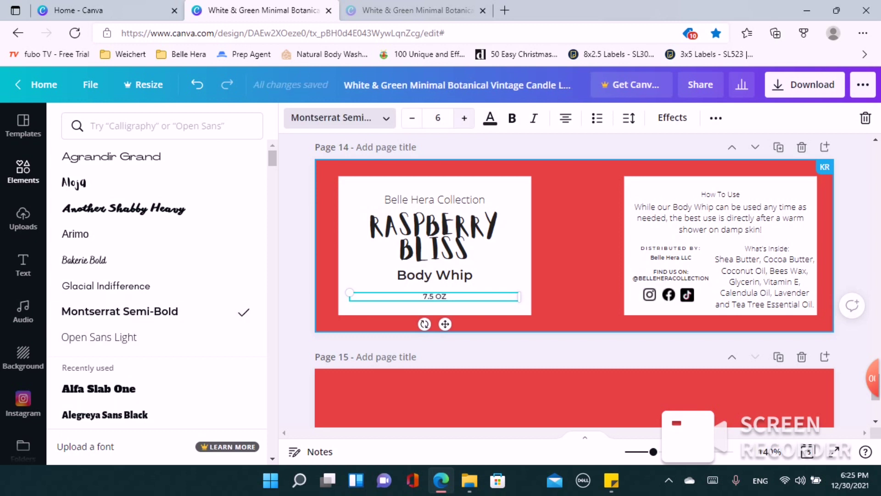
left_click(464, 118)
left_click(464, 118)
key("Escape")
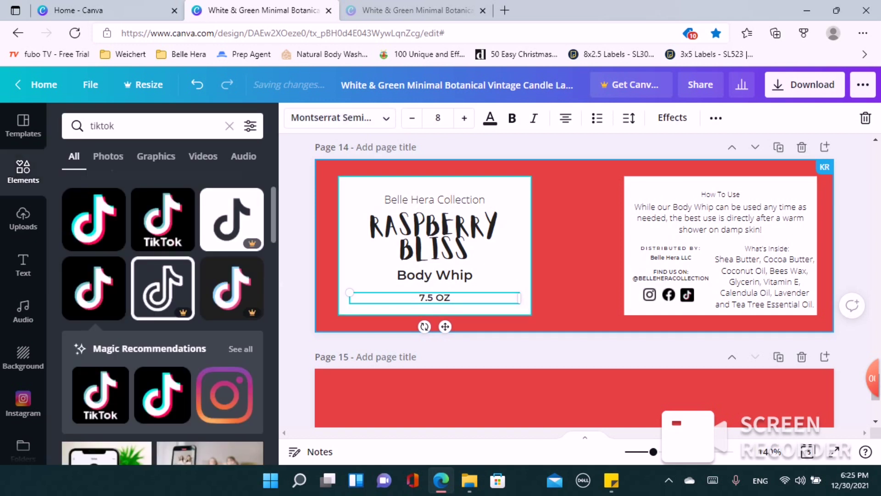
key("Escape")
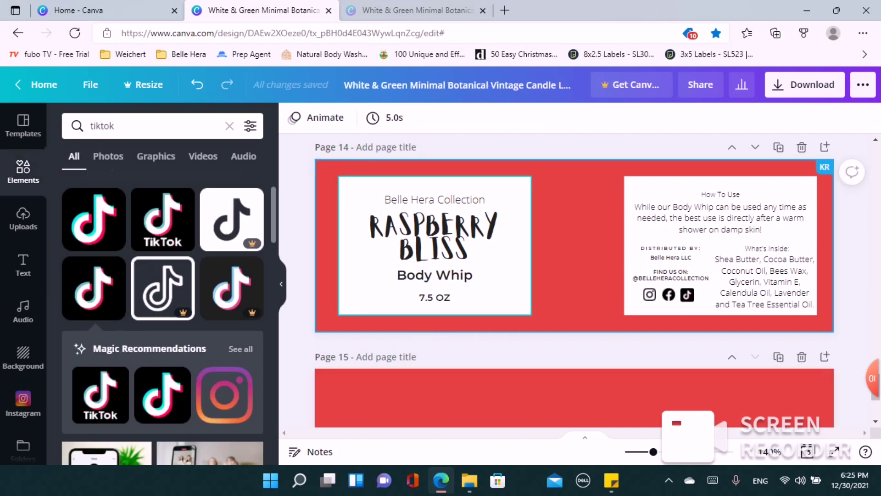
left_click(360, 289)
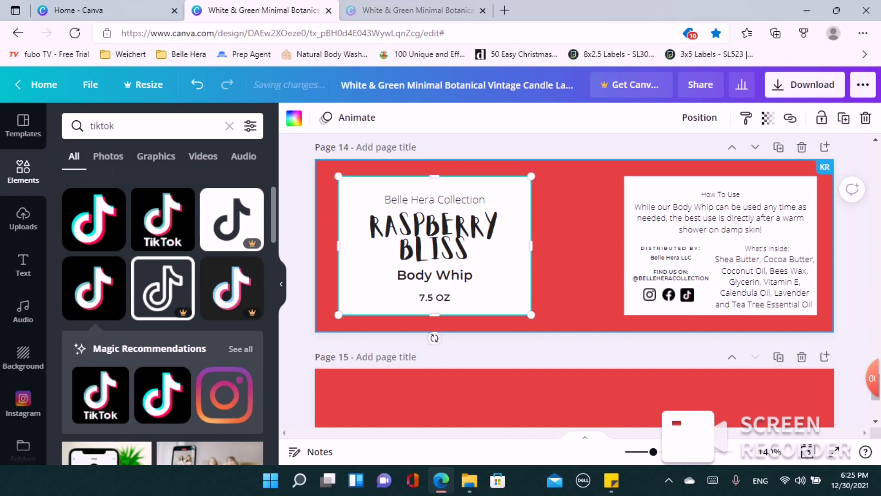
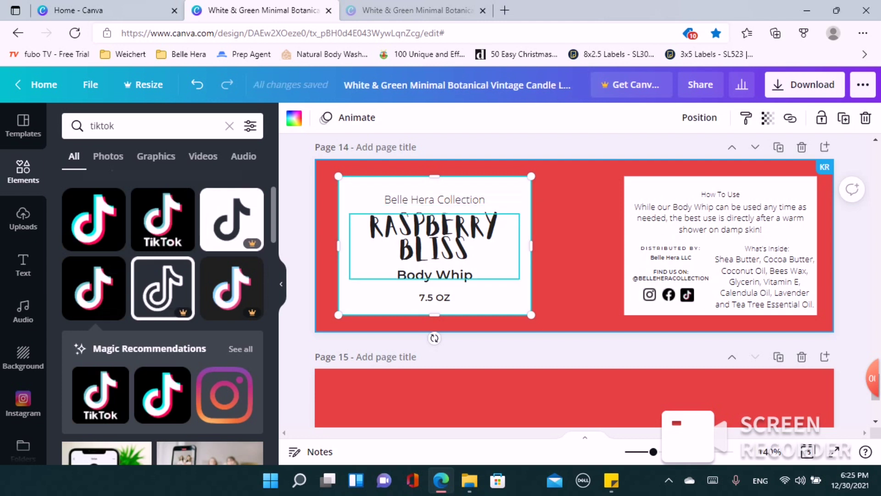
- Try a brighter document red as the fill of the white box behind the "Raspberry Bliss" text
left_click(294, 117)
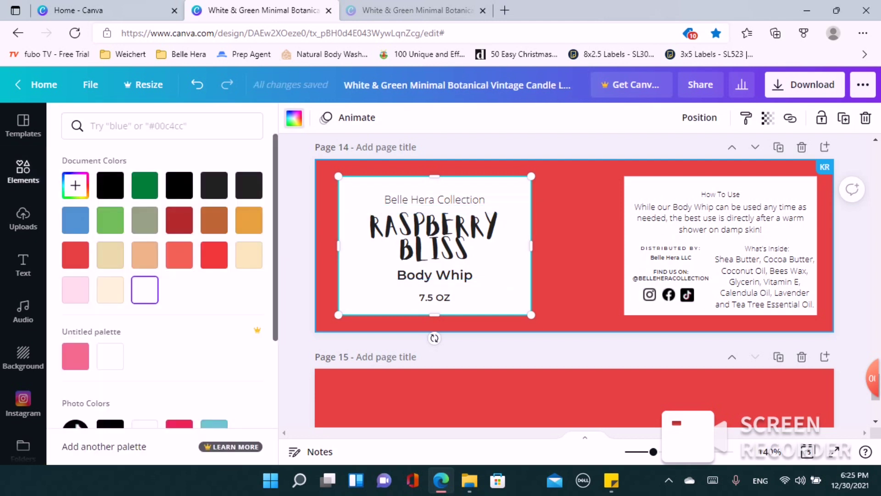
left_click(214, 254)
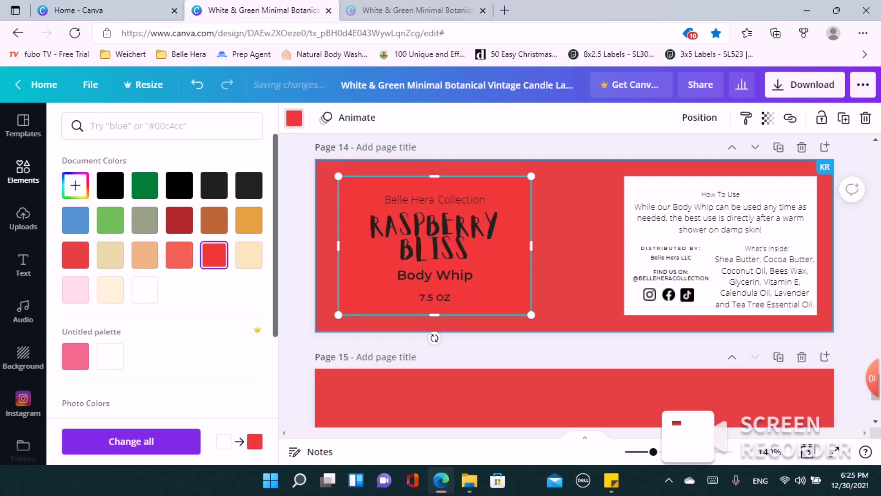
left_click(578, 246)
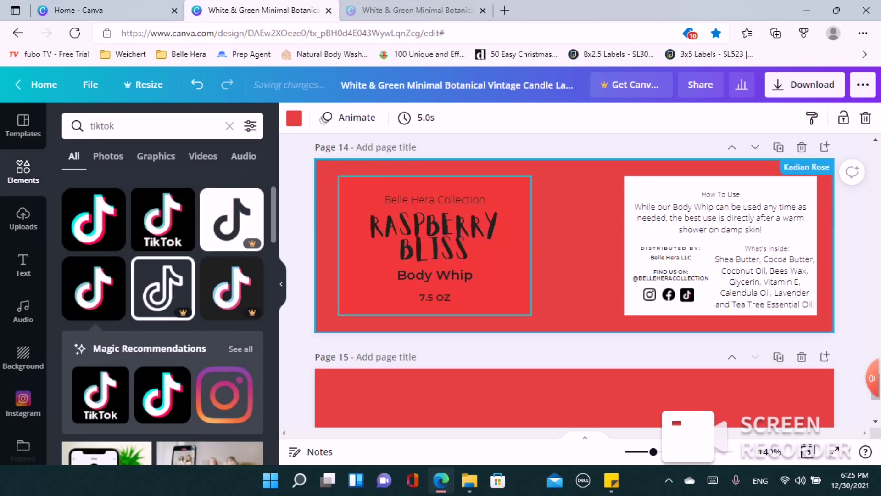
- Recolor the box behind the "Raspberry Bliss" text to the same document red as the page 14 background
left_click(434, 298)
left_click(434, 310)
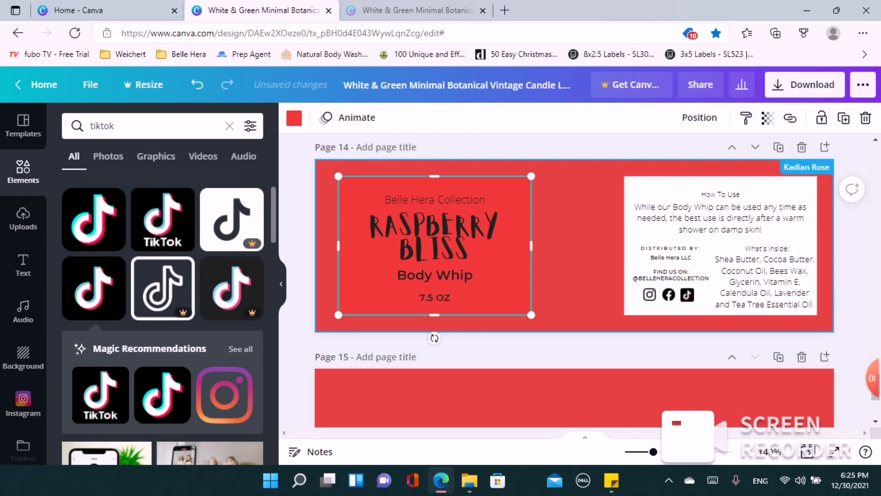
left_click(294, 118)
left_click(75, 255)
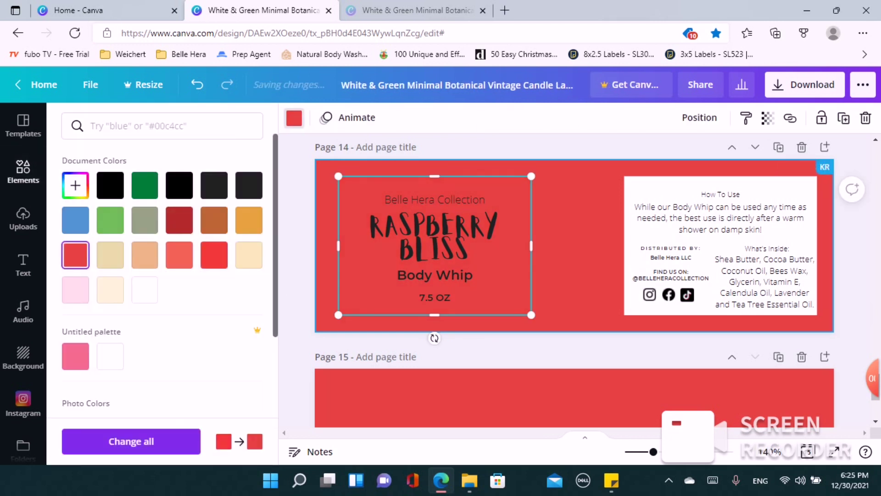
key("Escape")
key("Escape")
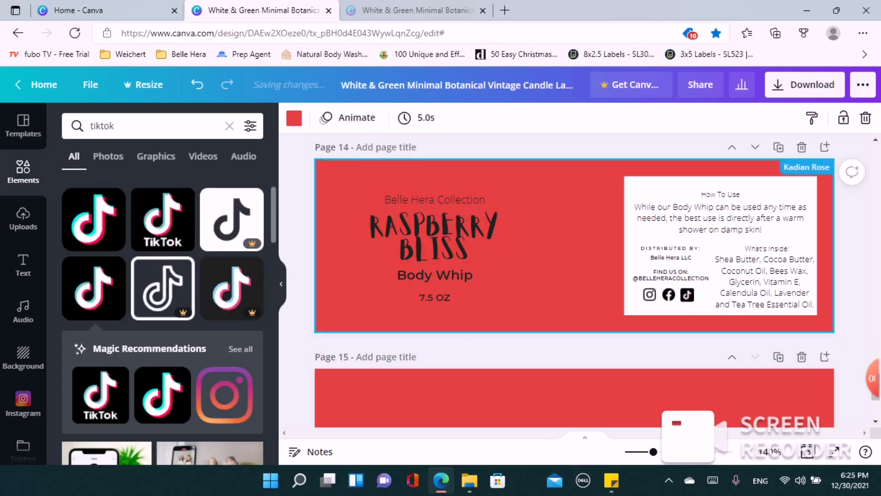
- Recolor the white box behind the "How To Use" and ingredients text to the page background's red
left_click(666, 188)
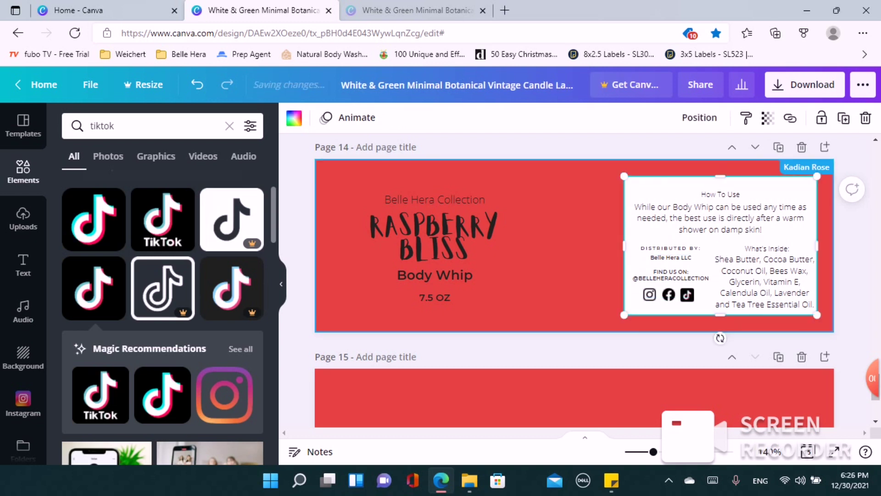
left_click(294, 118)
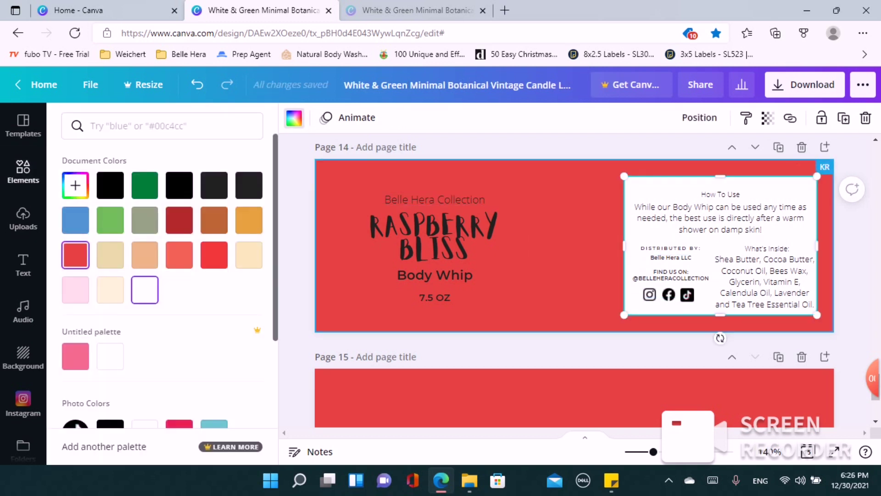
left_click(75, 255)
left_click(565, 246)
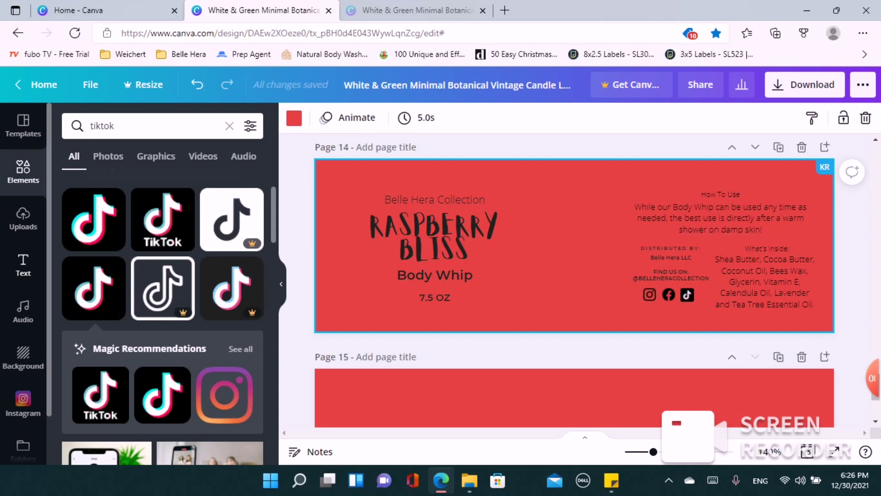
- Search the elements library for "raspberries" and look through results of all types
left_click(22, 172)
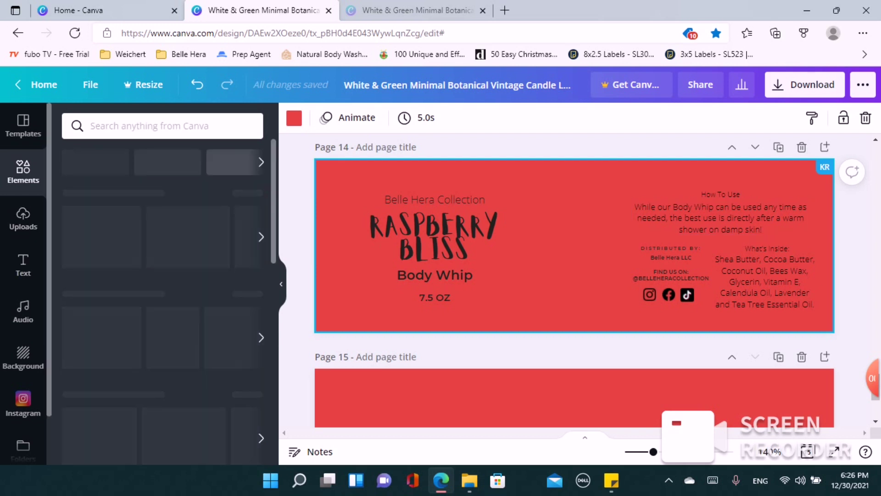
scroll(163, 299, "down", 2)
scroll(163, 298, "down", 5)
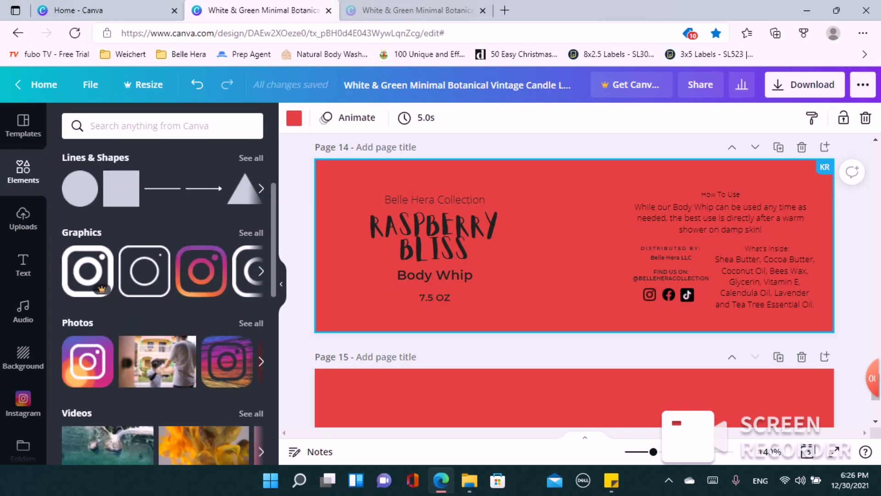
scroll(162, 298, "up", 3)
scroll(162, 285, "up", 3)
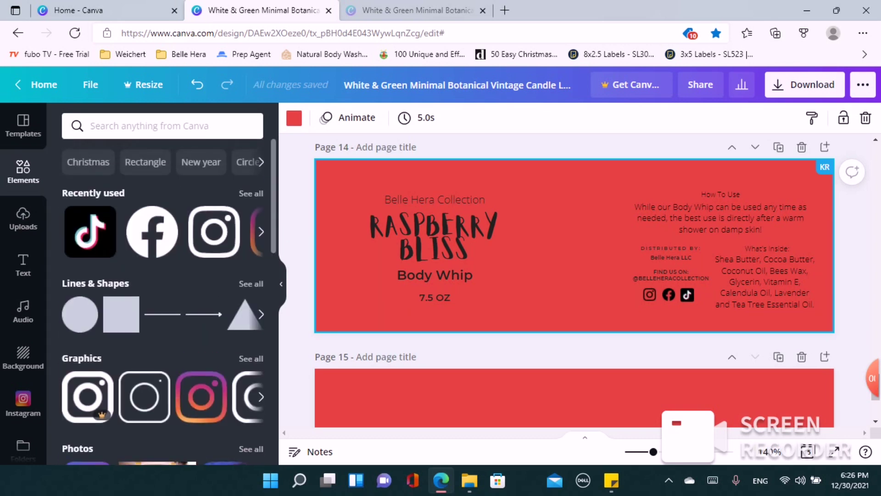
left_click(163, 125)
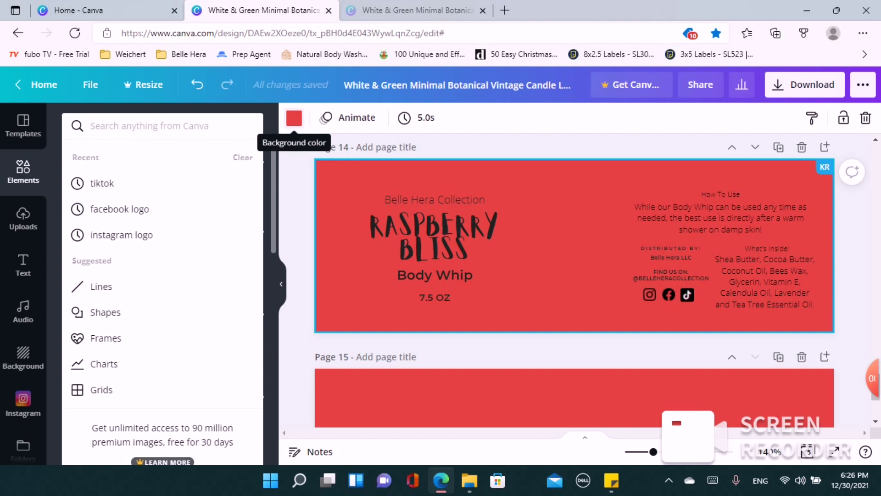
type("raspberry")
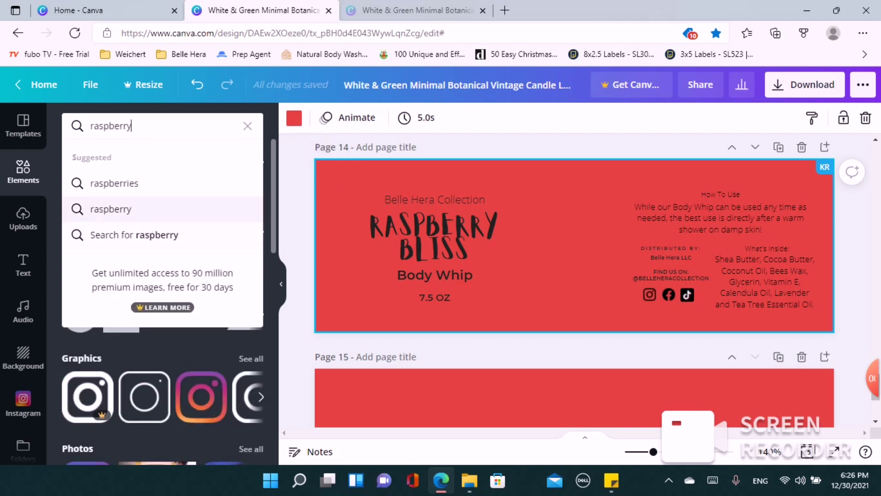
left_click(114, 184)
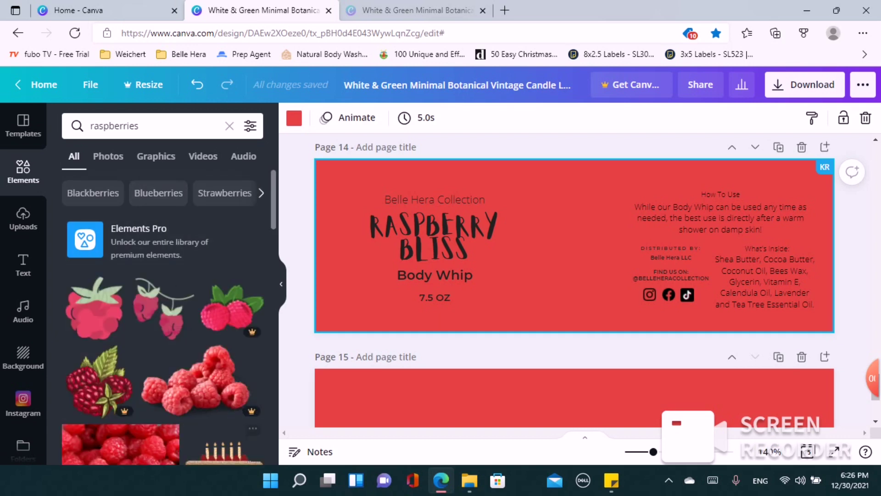
scroll(163, 322, "down", 2)
scroll(163, 317, "down", 3)
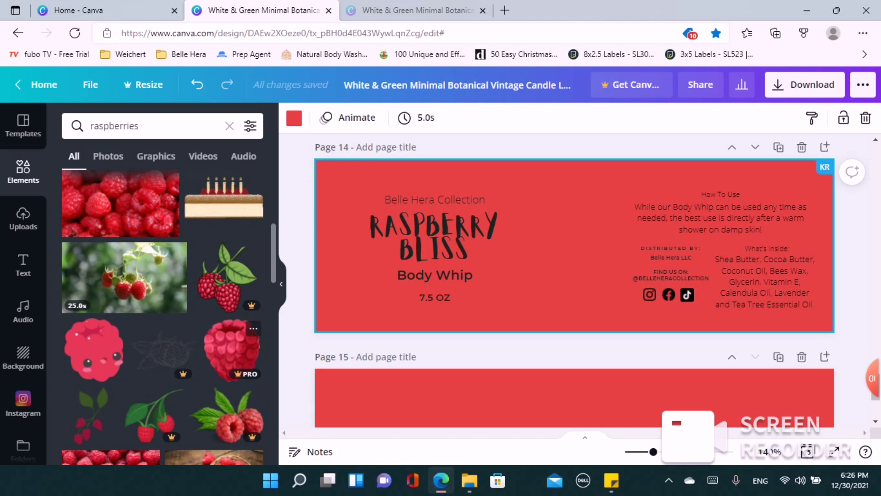
scroll(163, 317, "down", 5)
scroll(163, 316, "down", 10)
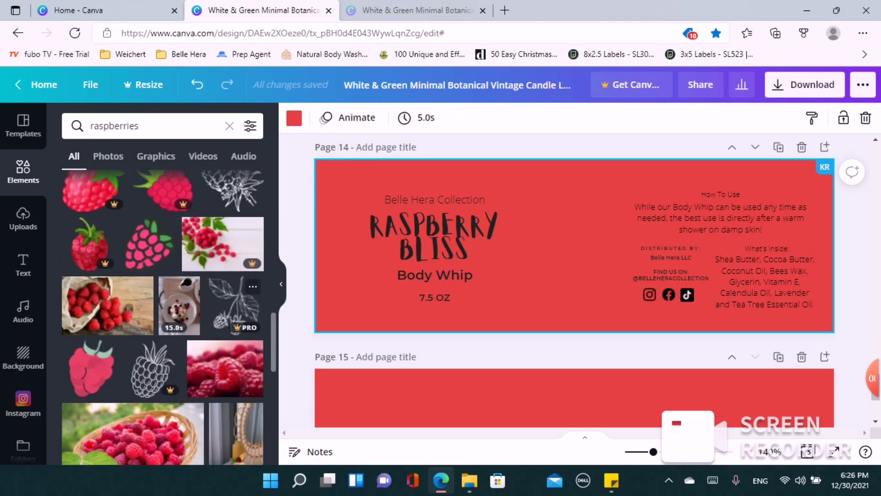
scroll(163, 317, "down", 5)
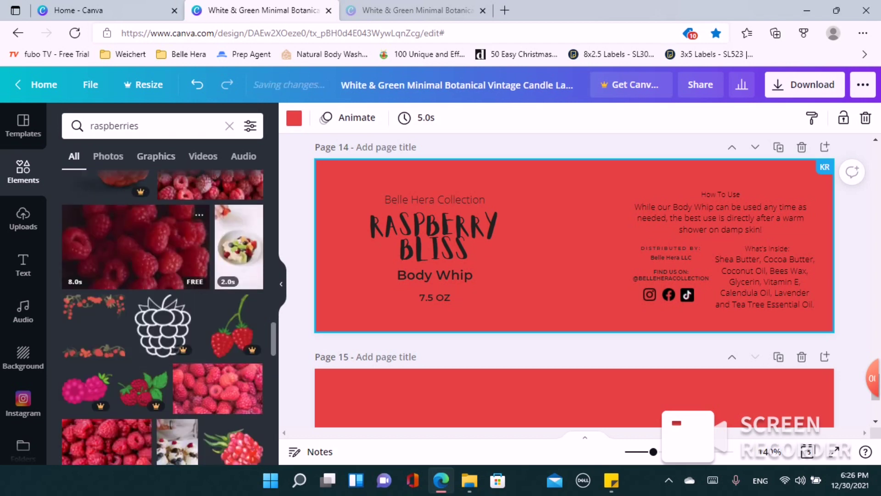
- Filter the "raspberries" results to graphics only and look through them for artwork suited to the page 14 label
left_click(156, 156)
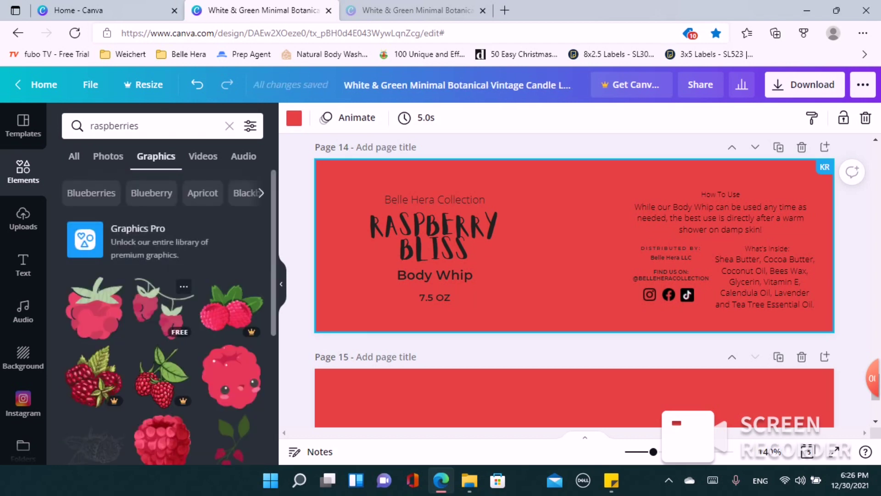
scroll(163, 321, "down", 4)
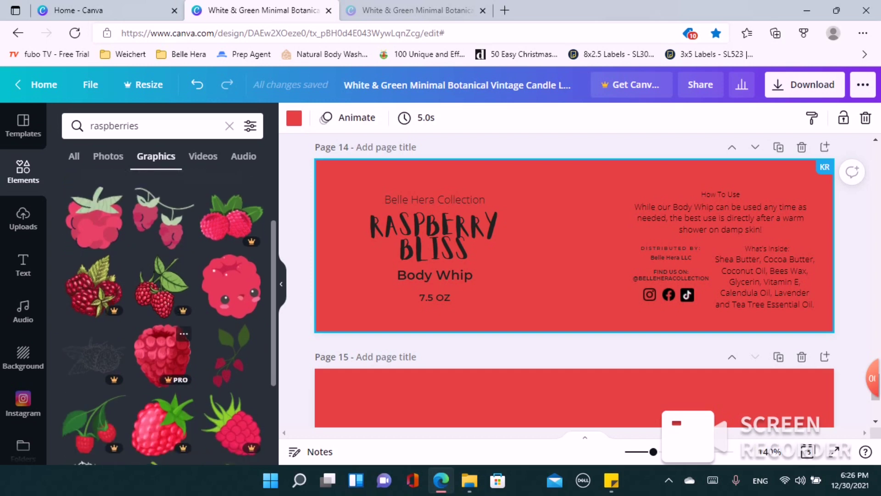
scroll(163, 349, "down", 2)
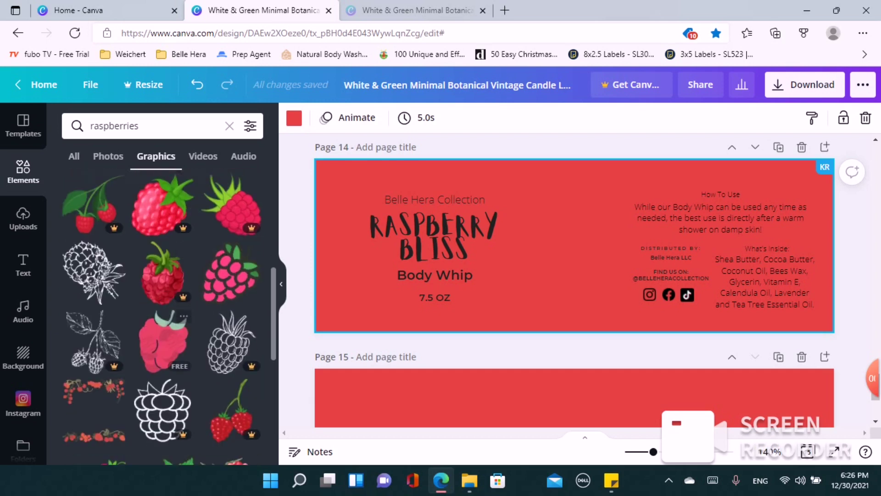
scroll(163, 349, "down", 8)
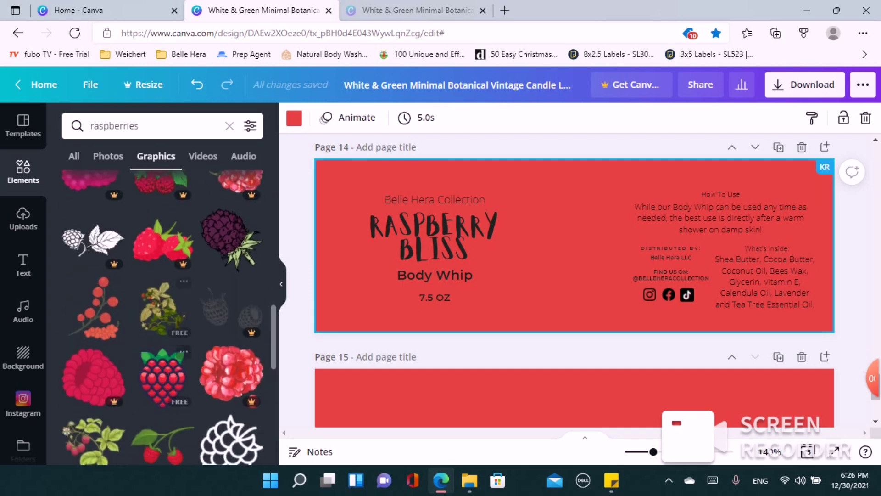
scroll(163, 321, "down", 10)
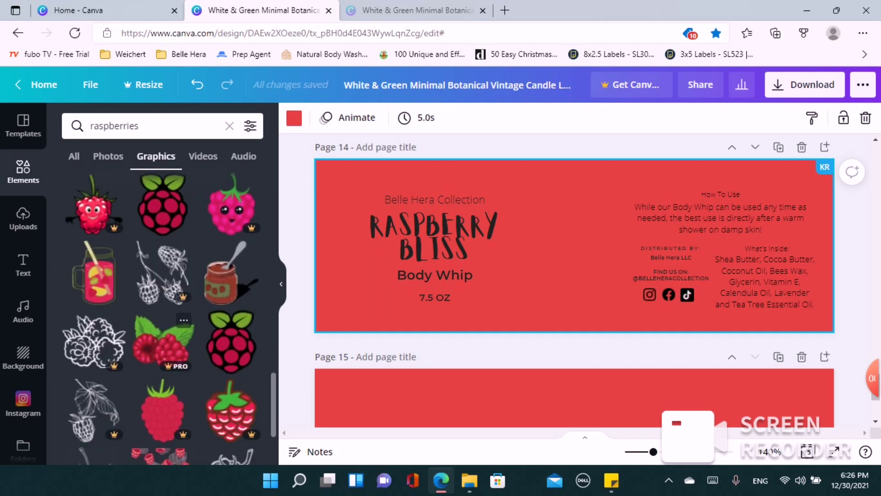
scroll(163, 321, "down", 8)
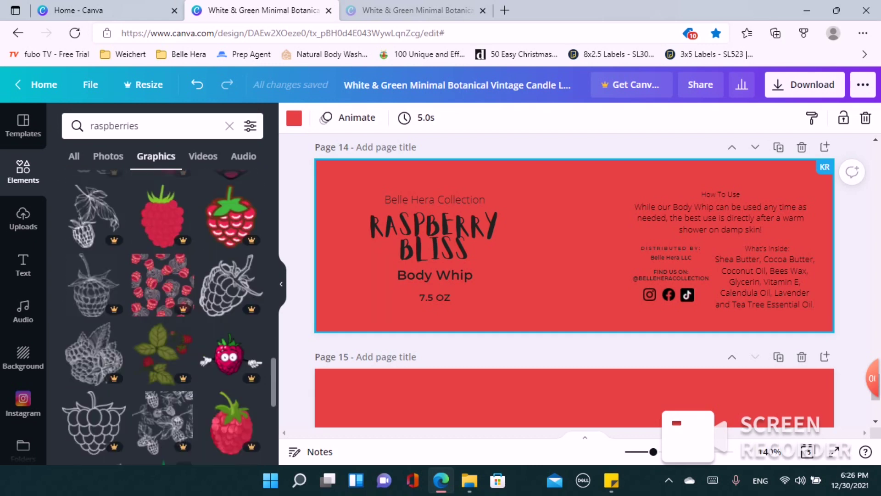
scroll(163, 321, "up", 15)
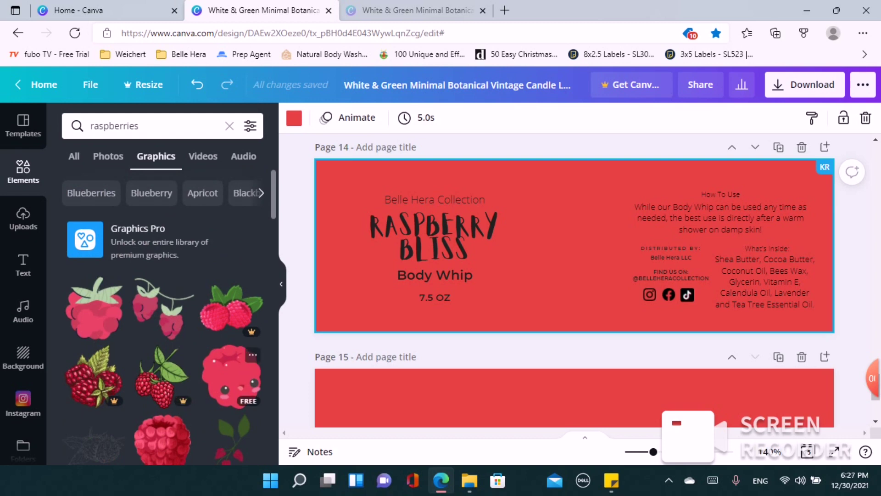
scroll(163, 321, "down", 3)
scroll(94, 339, "down", 1)
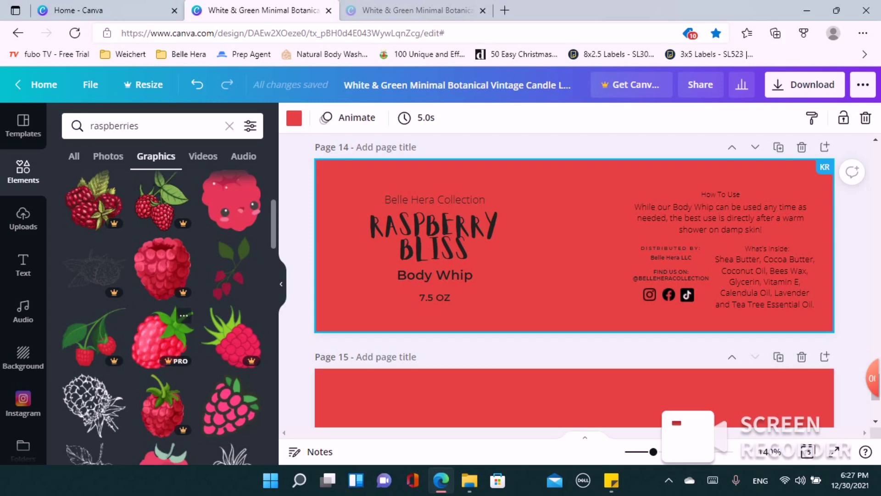
scroll(163, 337, "down", 4)
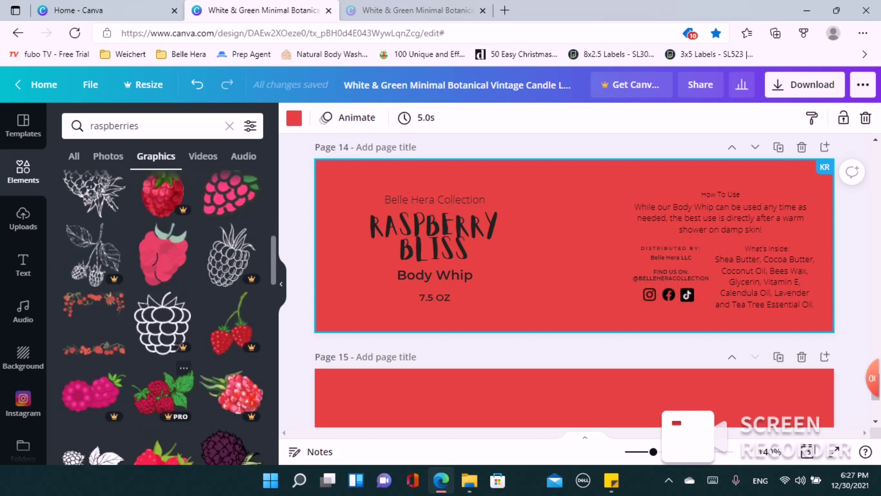
scroll(163, 381, "down", 2)
scroll(99, 317, "down", 3)
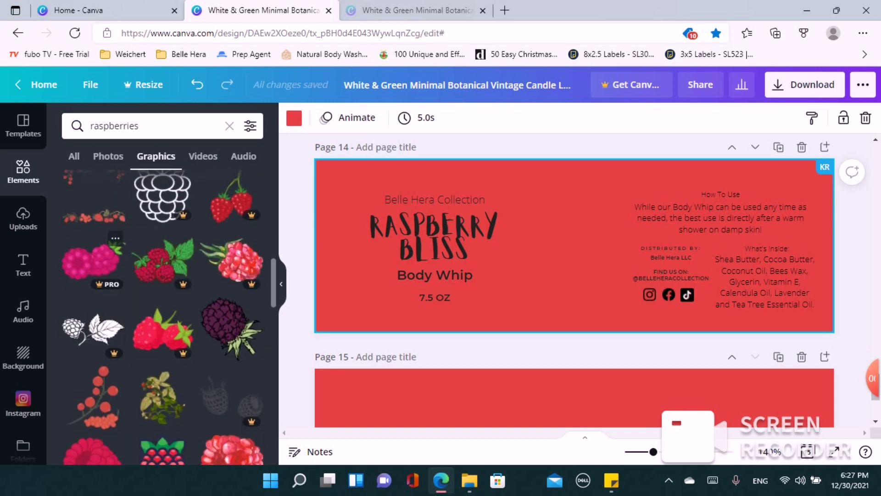
scroll(163, 317, "down", 5)
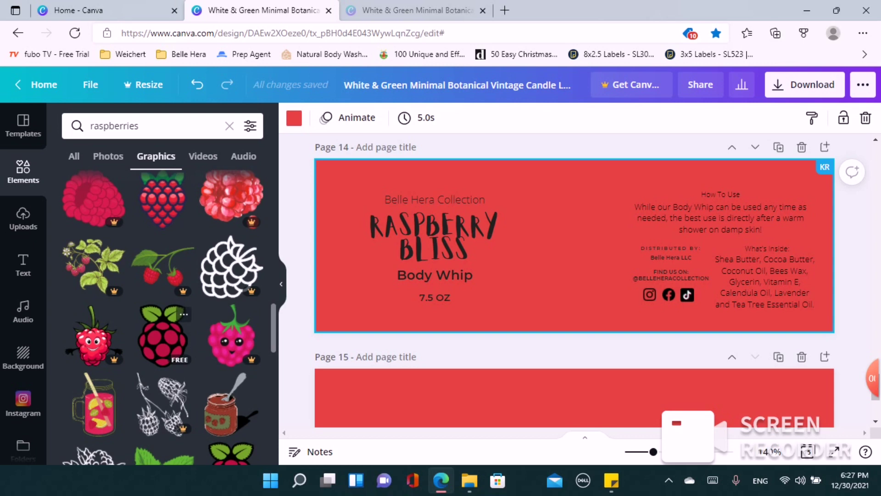
scroll(163, 362, "down", 2)
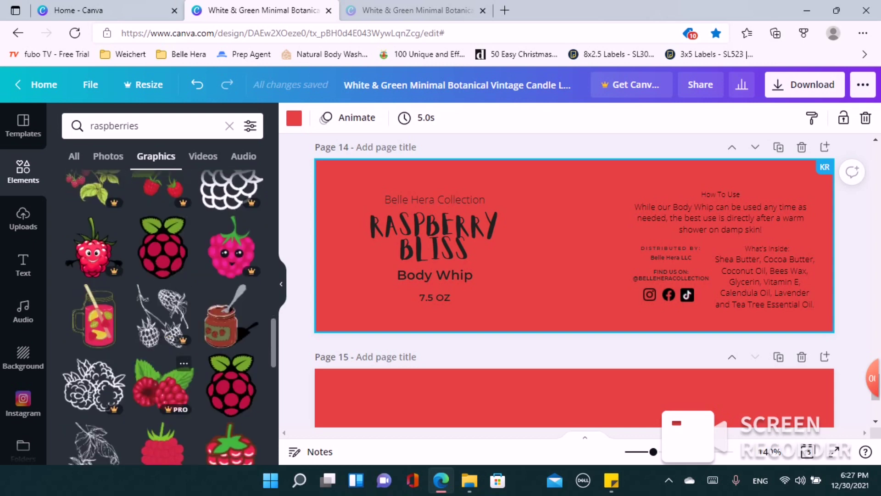
scroll(94, 299, "down", 5)
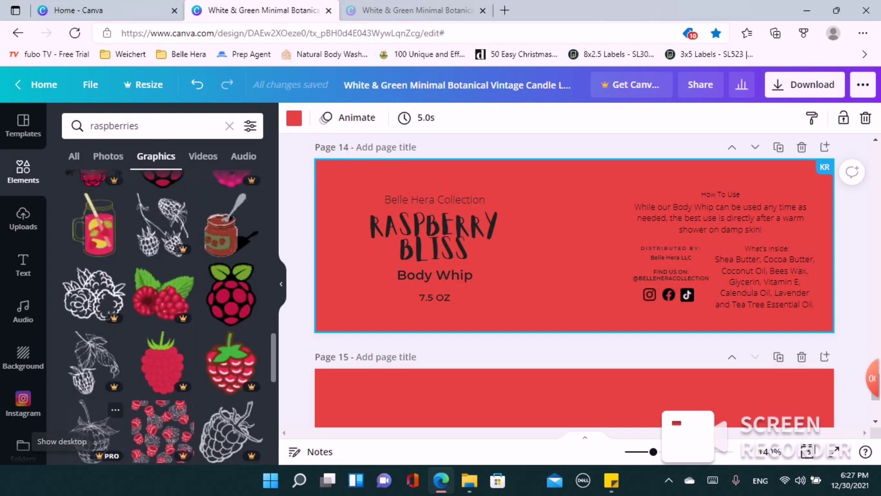
scroll(114, 298, "down", 3)
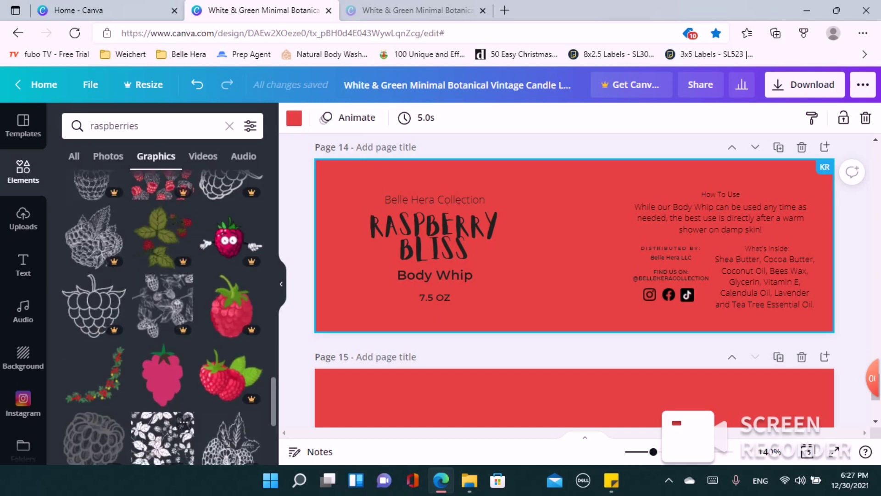
scroll(163, 317, "down", 6)
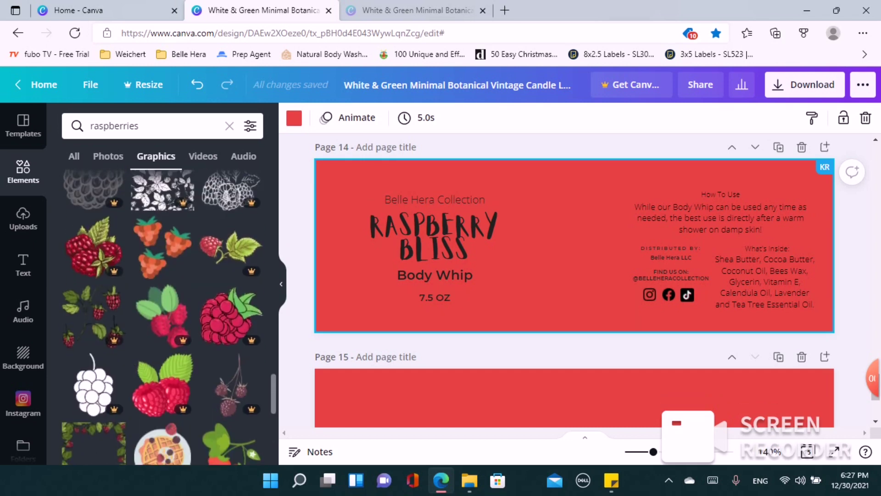
scroll(163, 358, "down", 6)
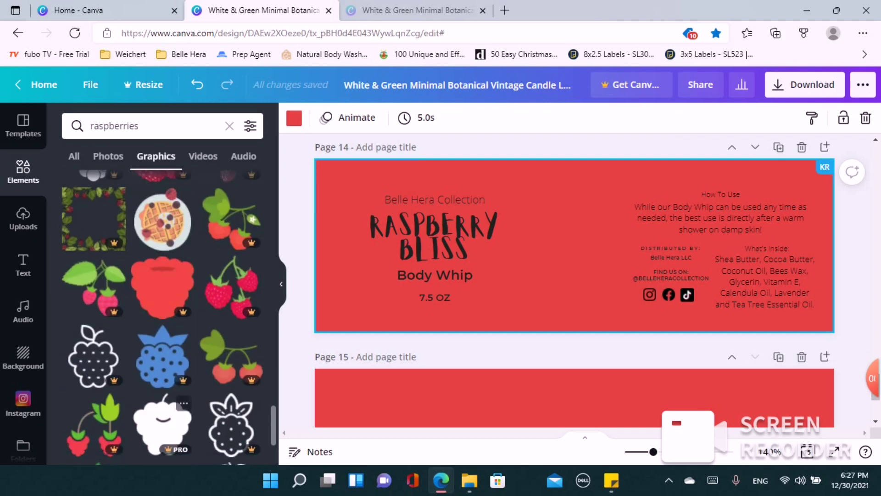
scroll(163, 317, "down", 4)
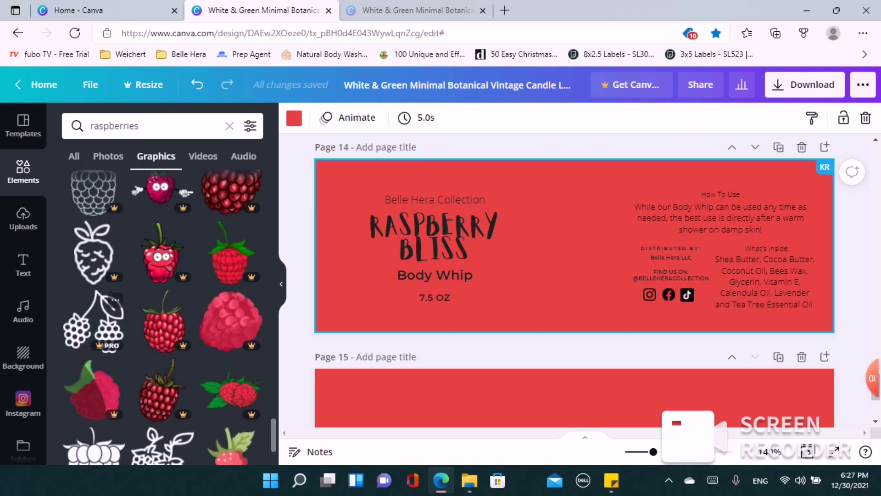
scroll(231, 390, "down", 3)
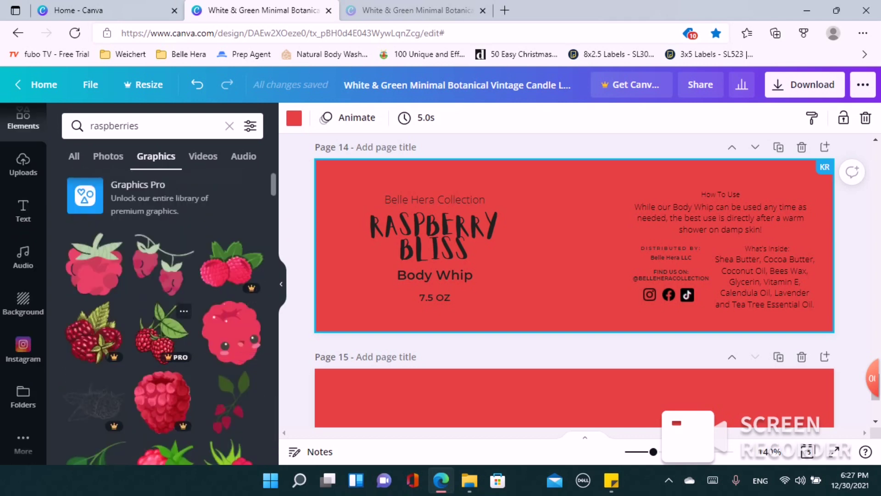
scroll(163, 321, "down", 3)
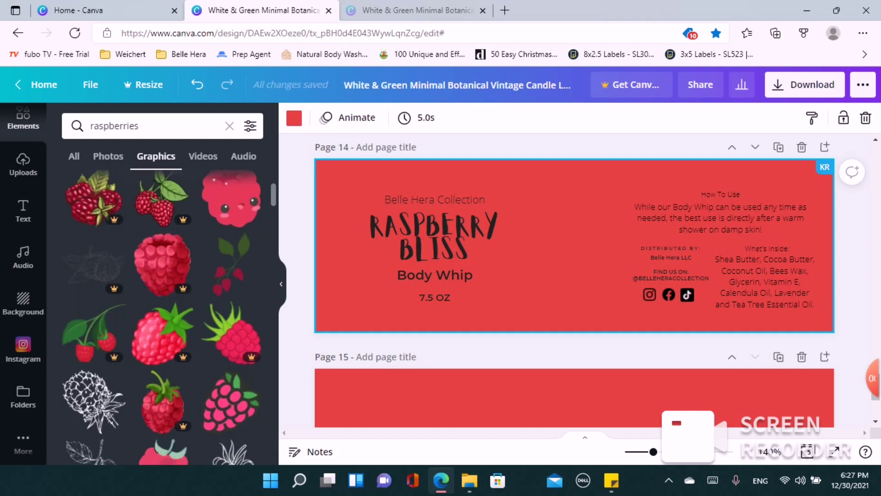
scroll(163, 317, "down", 2)
scroll(163, 385, "down", 3)
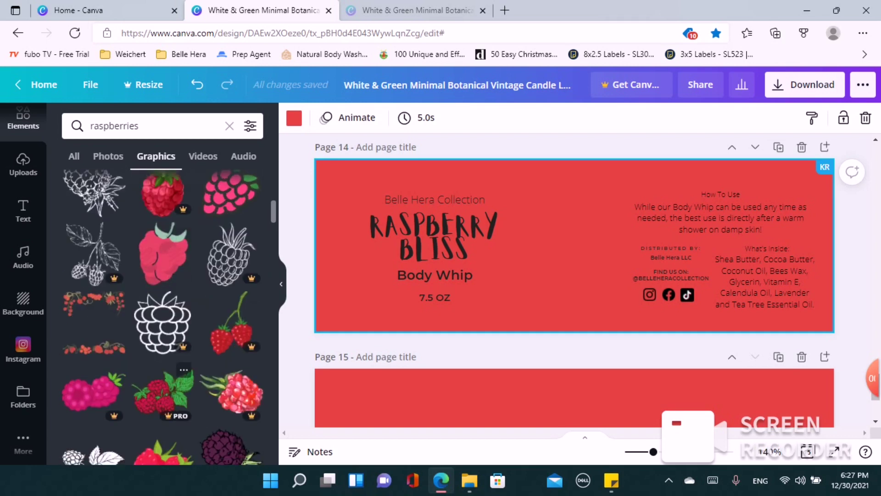
scroll(163, 386, "up", 4)
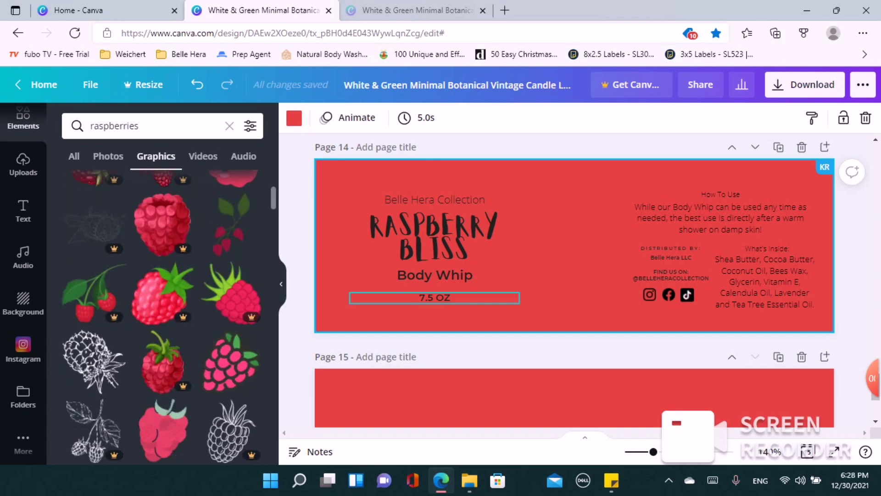
- Copy the raspberry image between the text blocks on the page 2 label and place several copies across page 14
scroll(436, 297, "up", 8)
scroll(394, 340, "up", 20)
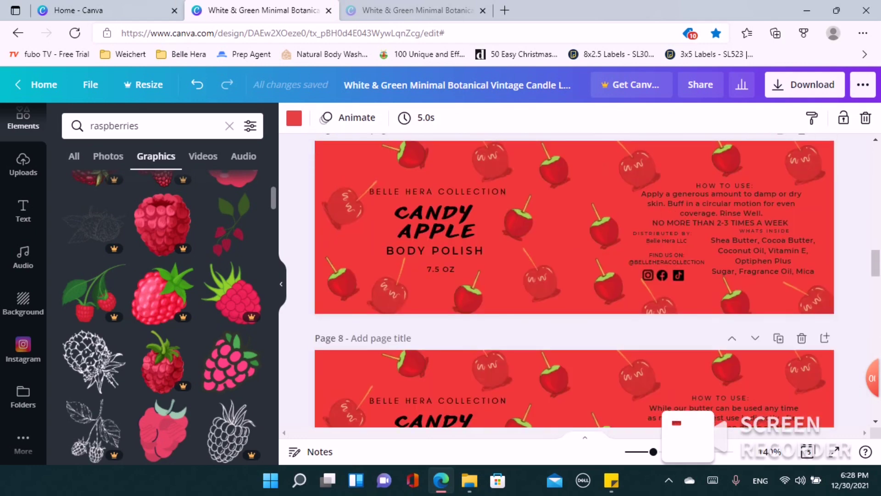
scroll(393, 339, "up", 20)
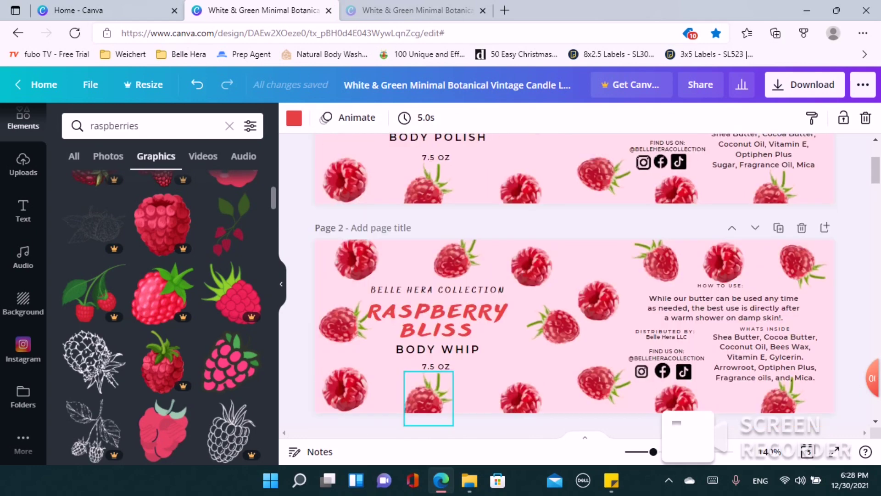
scroll(598, 218, "down", 5)
scroll(598, 219, "up", 3)
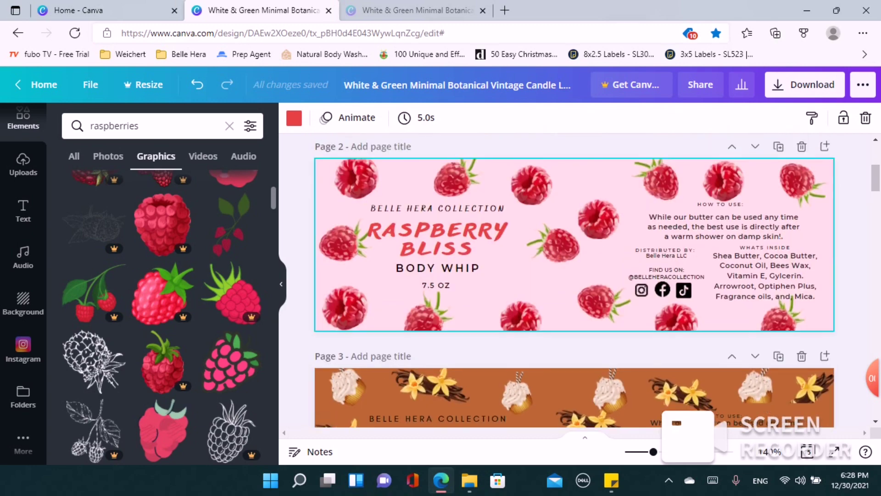
left_click(598, 218)
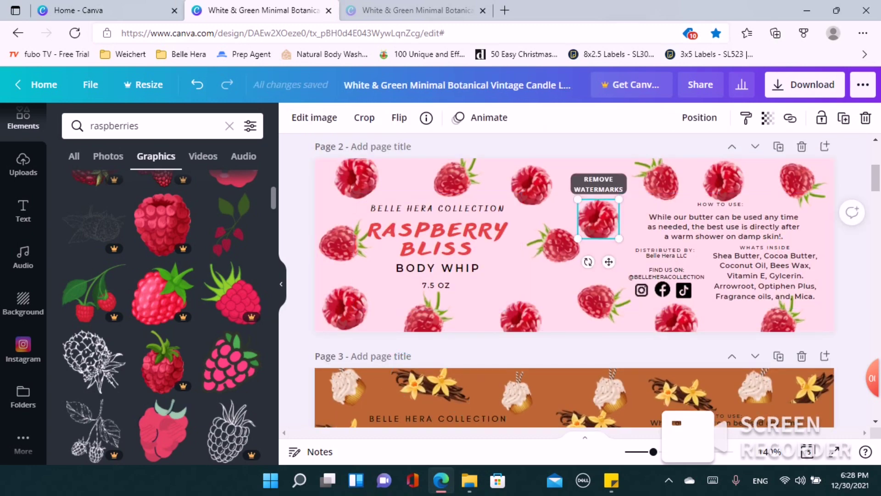
scroll(598, 218, "down", 20)
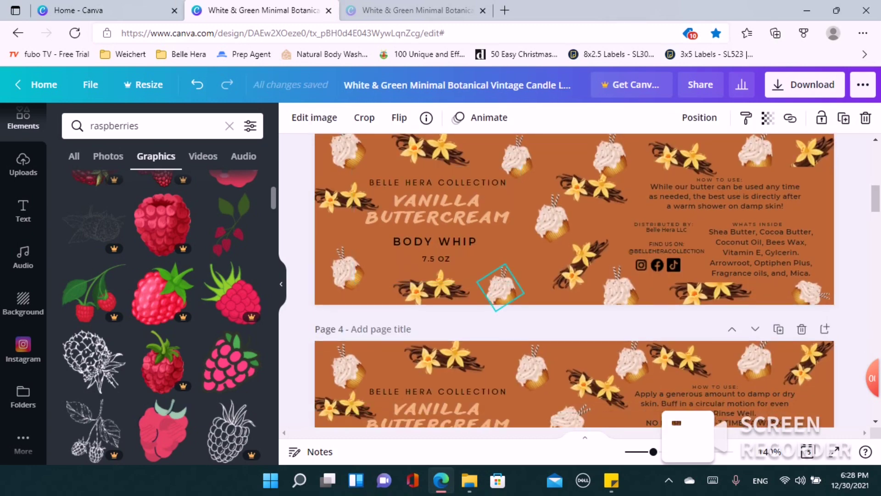
scroll(574, 281, "down", 15)
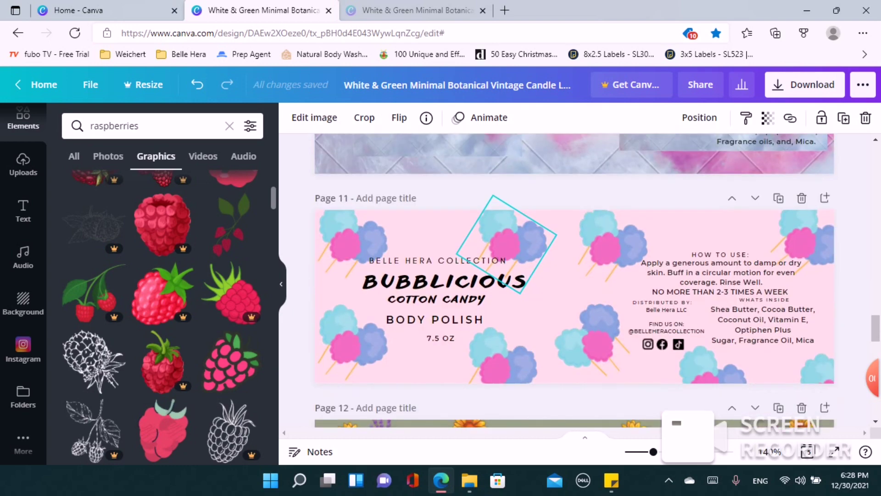
scroll(573, 281, "down", 10)
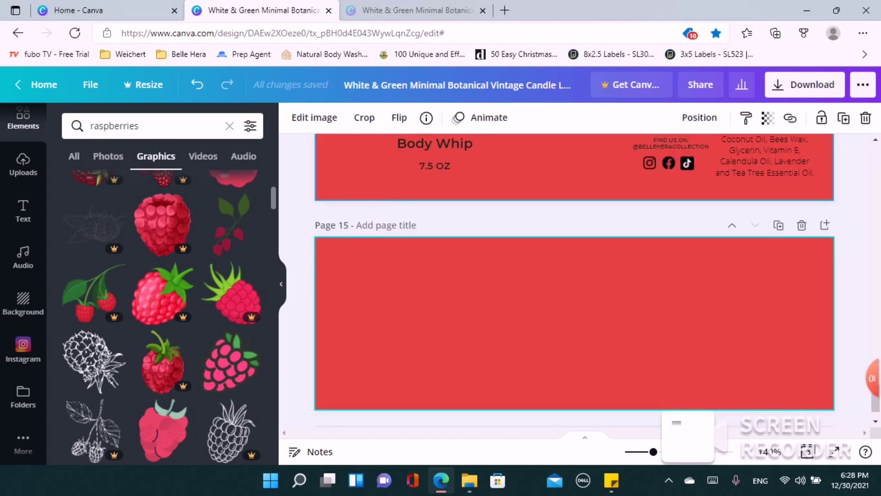
scroll(574, 281, "up", 3)
left_click(574, 245)
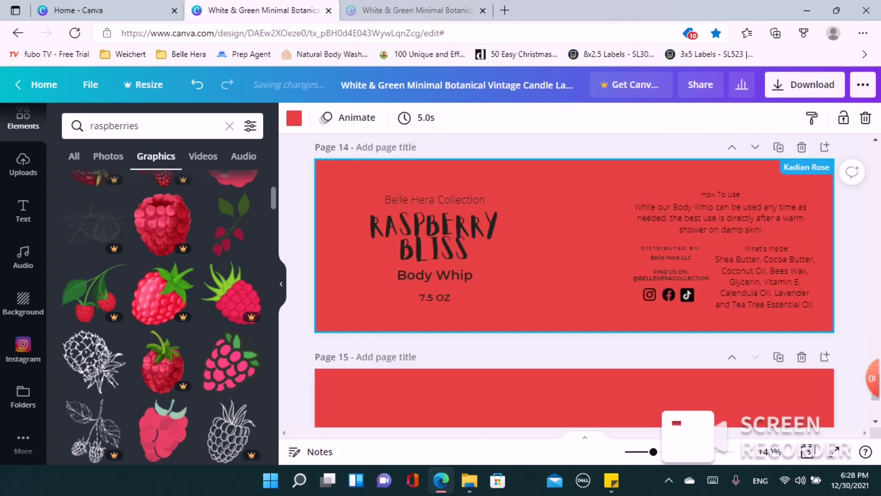
key("ctrl+z")
left_click_drag(598, 219, 343, 186)
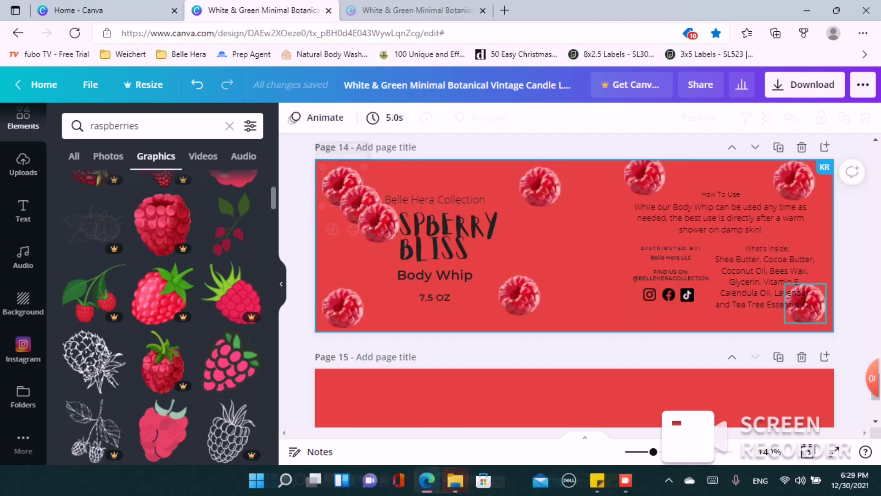
- Rearrange the raspberries on page 14 into the upper-left and lower-right corners, above and below the product text, and beside the "How To Use" text
left_click_drag(805, 303, 824, 320)
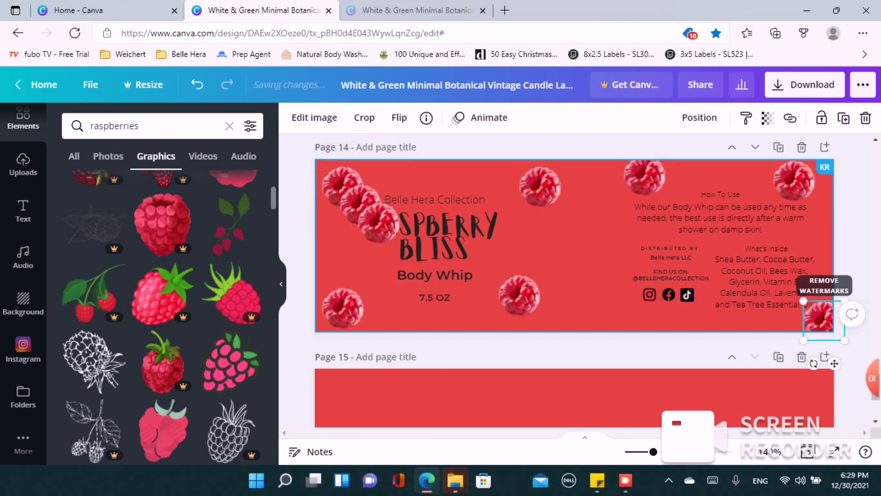
left_click(814, 364)
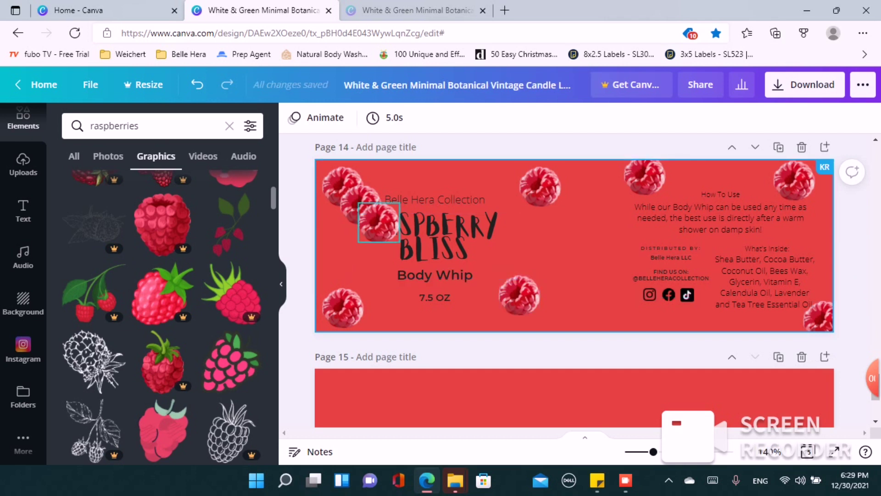
left_click_drag(379, 222, 455, 327)
left_click_drag(342, 184, 610, 231)
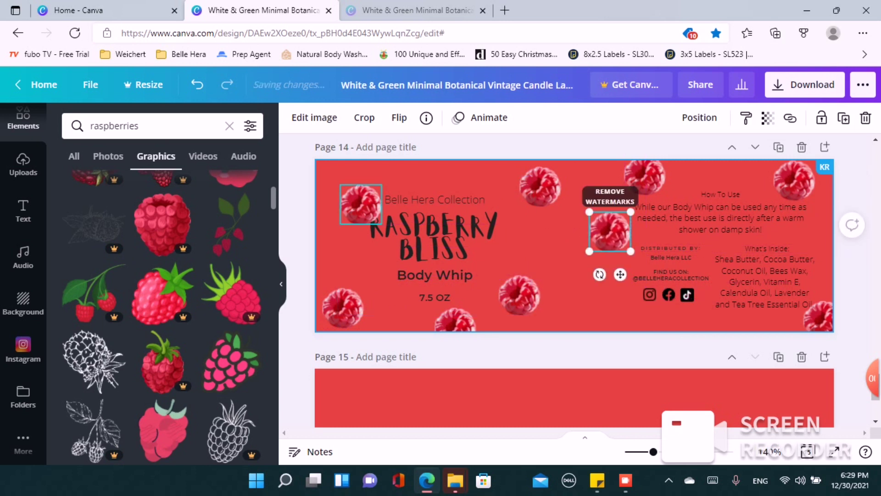
left_click_drag(360, 202, 332, 175)
left_click_drag(540, 186, 456, 174)
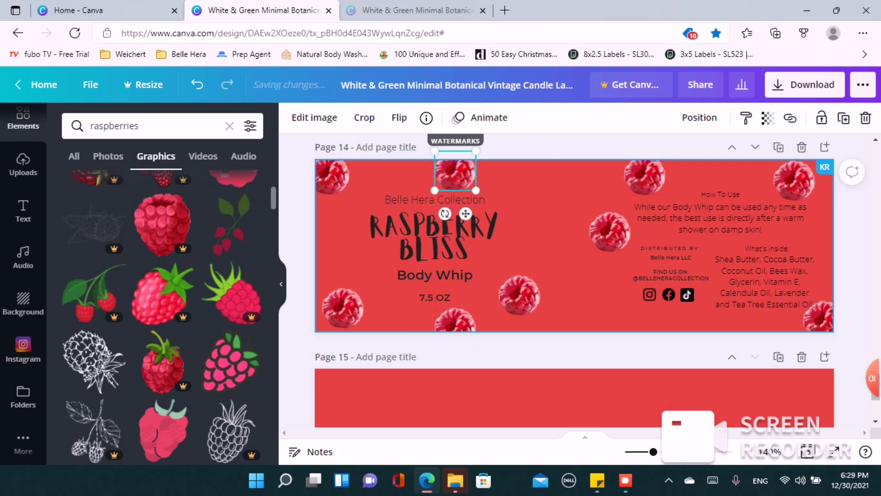
- Look further through the "raspberries" graphics for suitable artwork, and search the graphics for "raspberry" instead
scroll(174, 340, "down", 5)
scroll(163, 317, "down", 3)
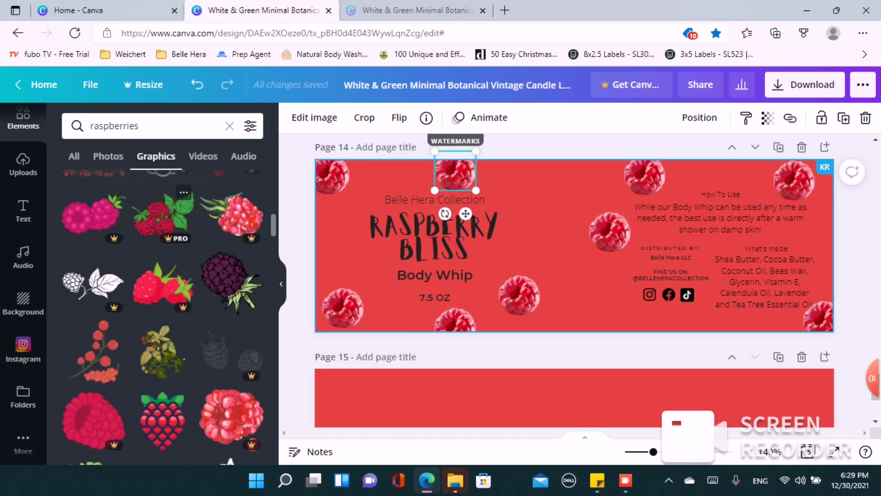
scroll(163, 331, "down", 6)
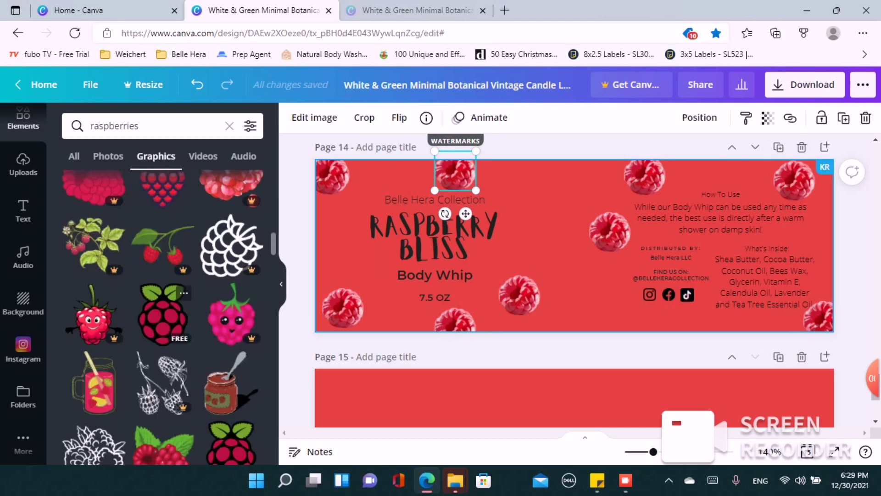
scroll(163, 317, "down", 3)
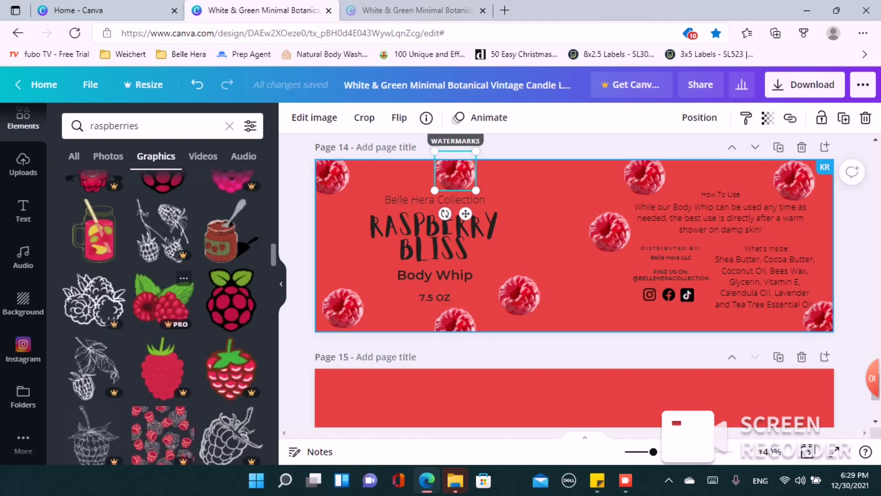
scroll(163, 317, "down", 3)
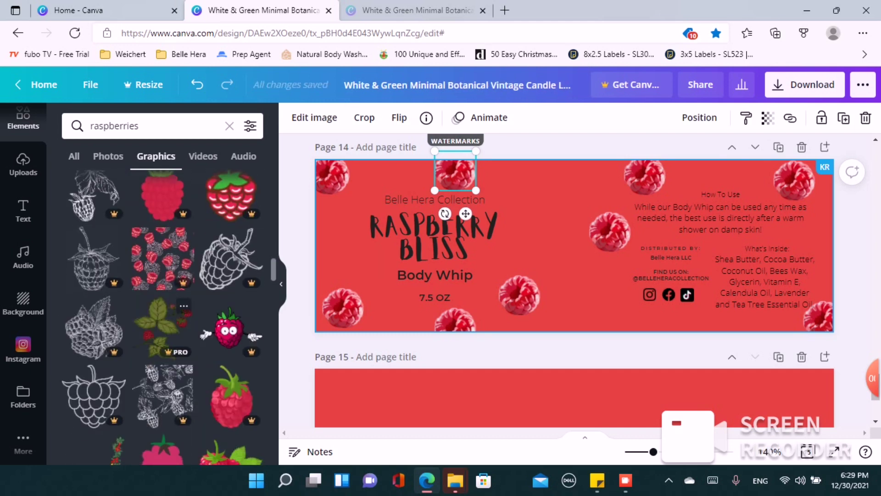
scroll(163, 317, "down", 6)
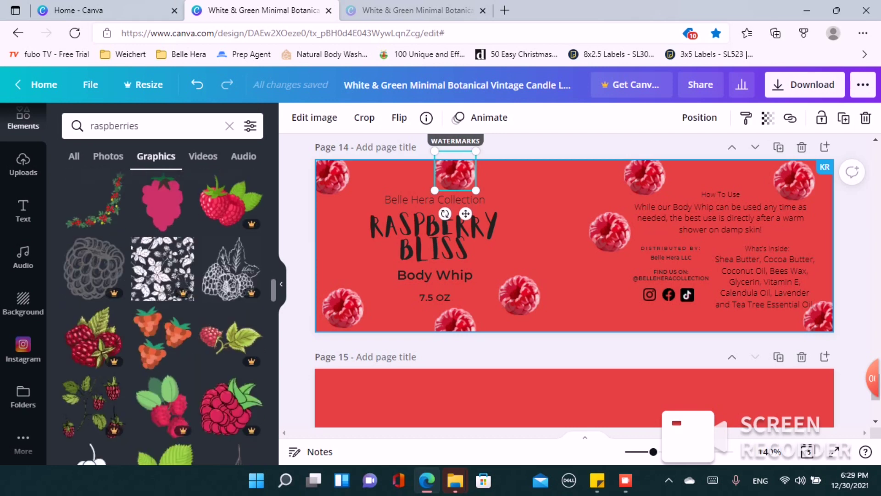
scroll(163, 317, "down", 3)
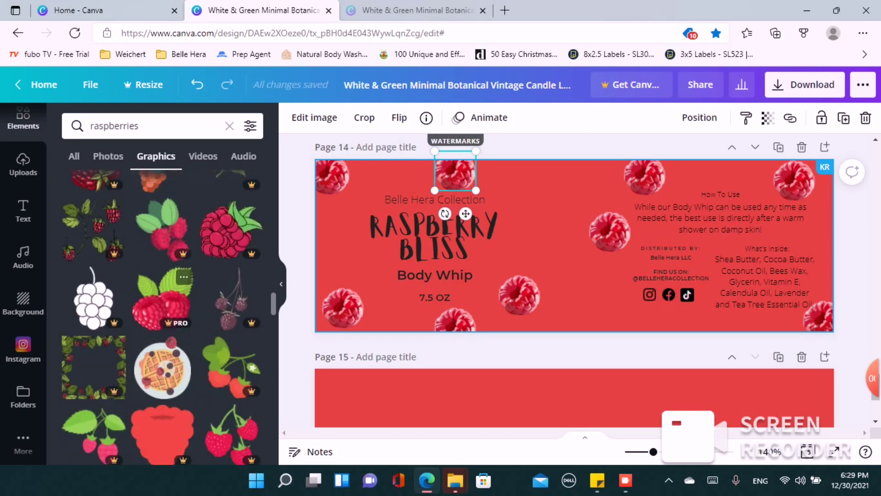
scroll(163, 316, "down", 3)
scroll(163, 317, "down", 3)
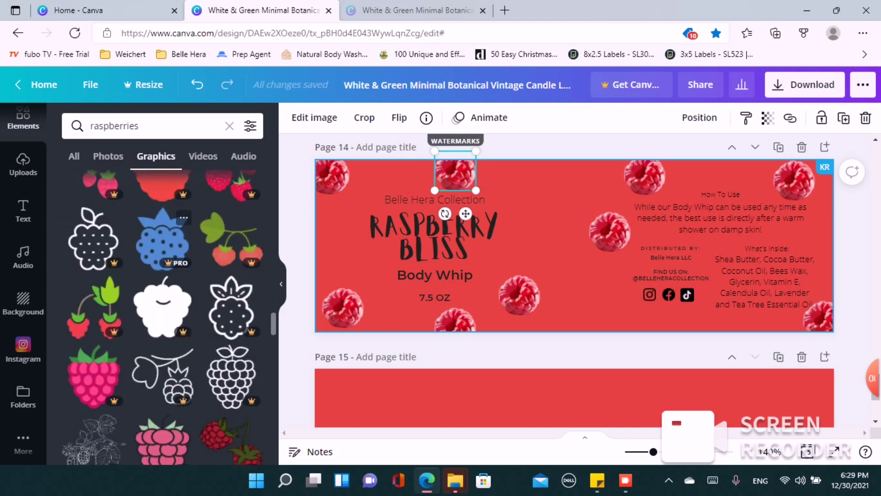
scroll(163, 317, "down", 1)
scroll(161, 257, "down", 5)
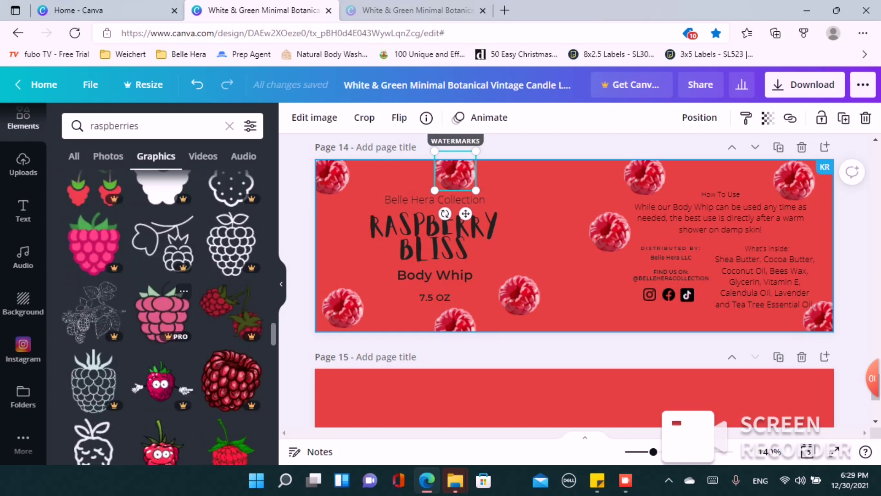
scroll(161, 257, "down", 3)
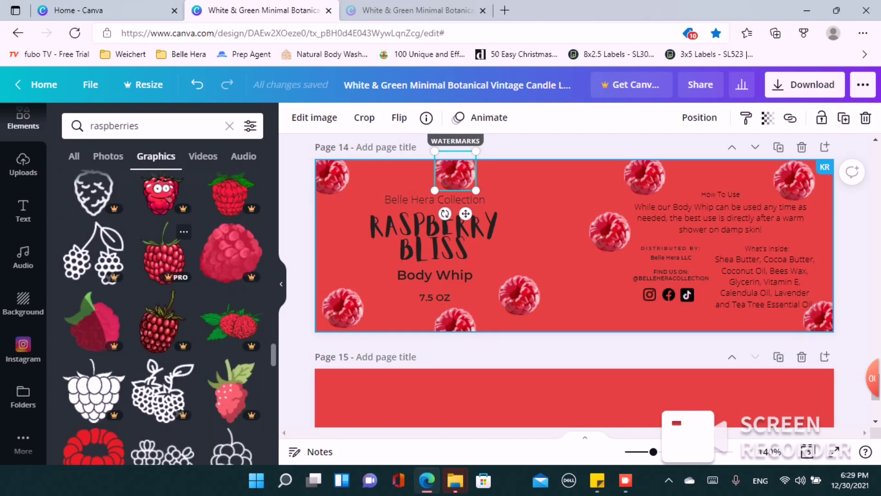
scroll(163, 390, "down", 3)
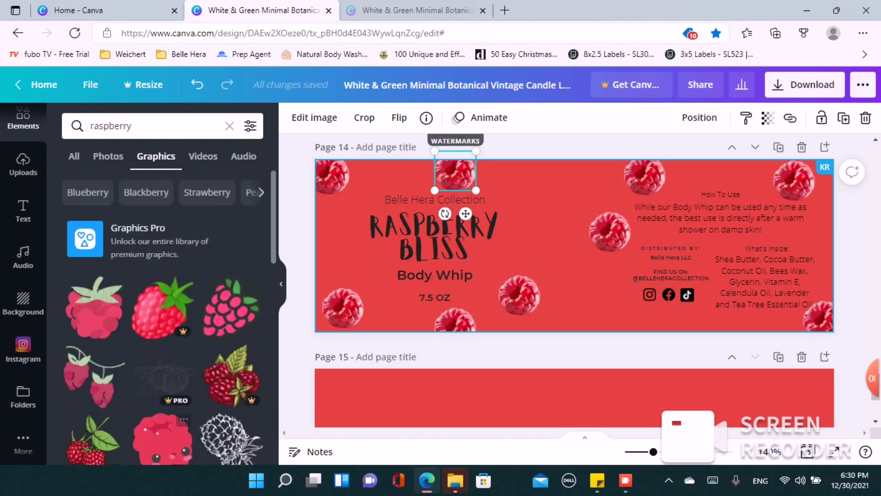
- Copy the tilted leafy raspberry beside the title on the page 2 label and paste several copies onto page 14
scroll(574, 280, "up", 15)
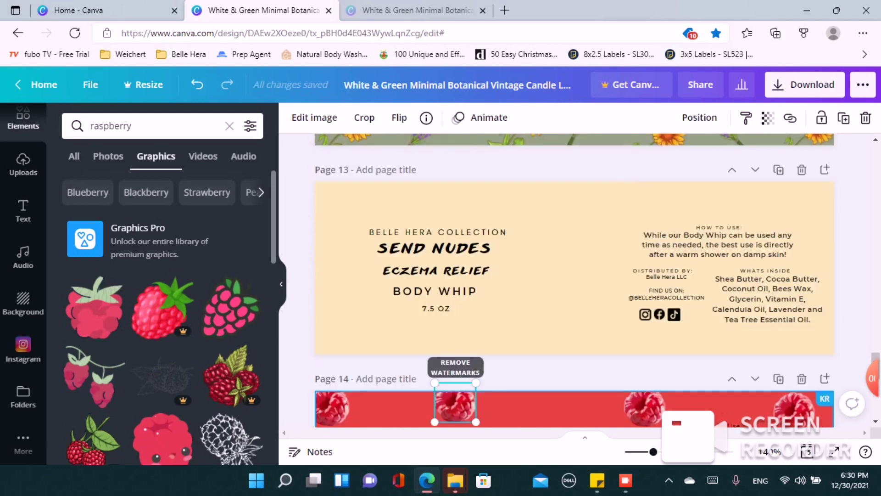
scroll(574, 280, "up", 15)
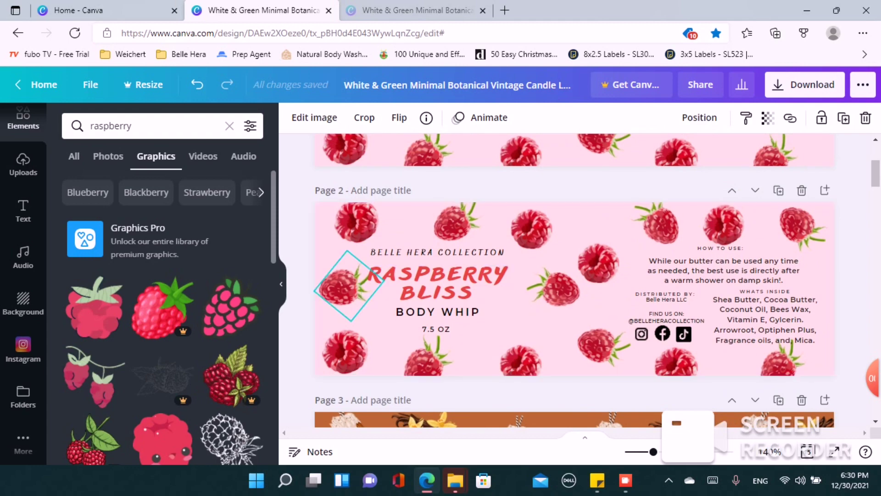
left_click(349, 285)
scroll(496, 248, "down", 20)
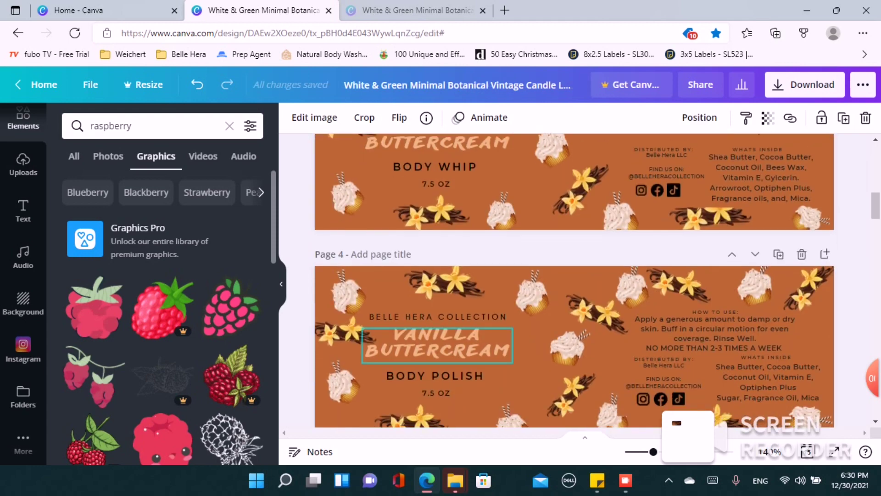
scroll(496, 248, "down", 11)
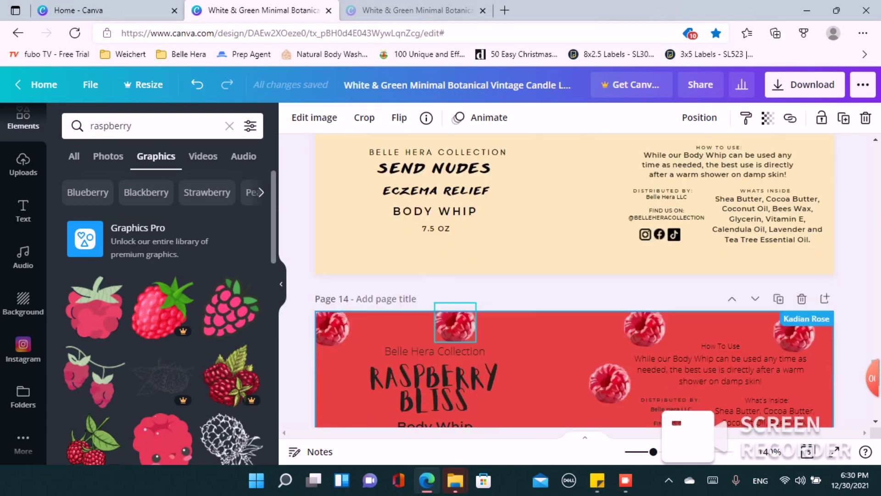
left_click(551, 247)
key("ctrl+v")
key("ctrl+v")
key("ctrl+v")
key("ctrl+v")
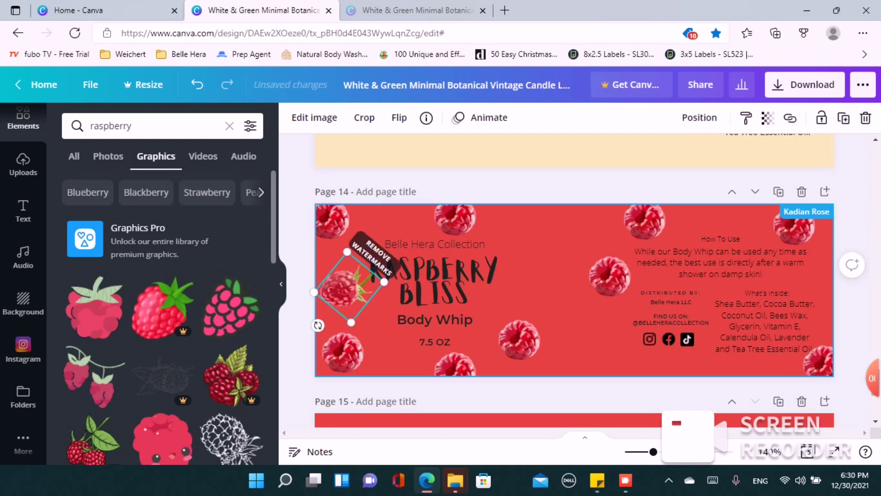
- Spread the leafy raspberries along page 14's top edge and lower middle, and move a round raspberry to the right of the title
left_click_drag(401, 323, 543, 208)
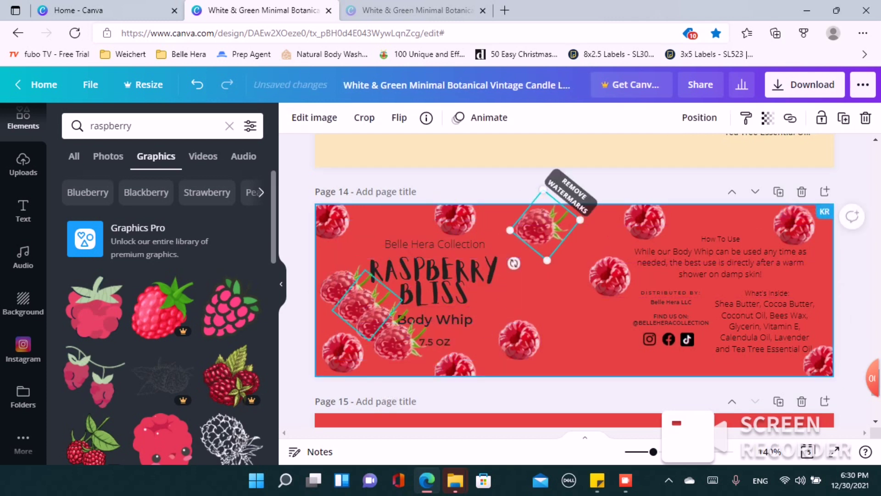
left_click_drag(385, 323, 392, 216)
left_click_drag(350, 286, 592, 314)
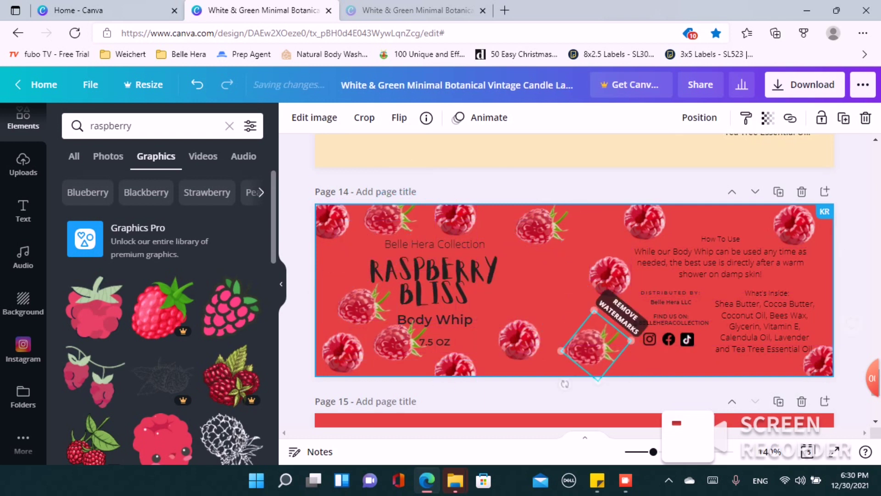
left_click(519, 340)
left_click_drag(519, 340, 532, 285)
left_click_drag(364, 303, 517, 339)
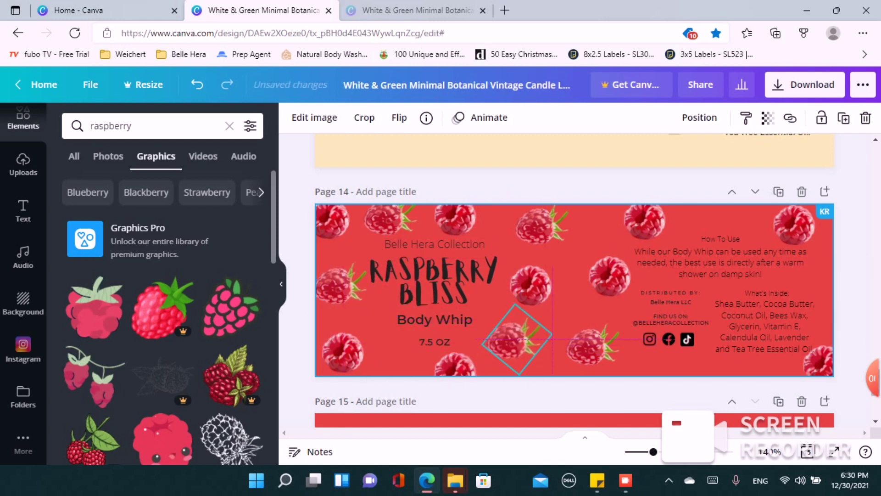
- Place a leafy raspberry at the bottom edge below "7.5 OZ" and a round raspberry on either side of that text
mouse_move(456, 370)
left_mouse_down()
mouse_move(418, 370)
mouse_move(471, 362)
left_mouse_up()
left_click_drag(517, 340, 413, 367)
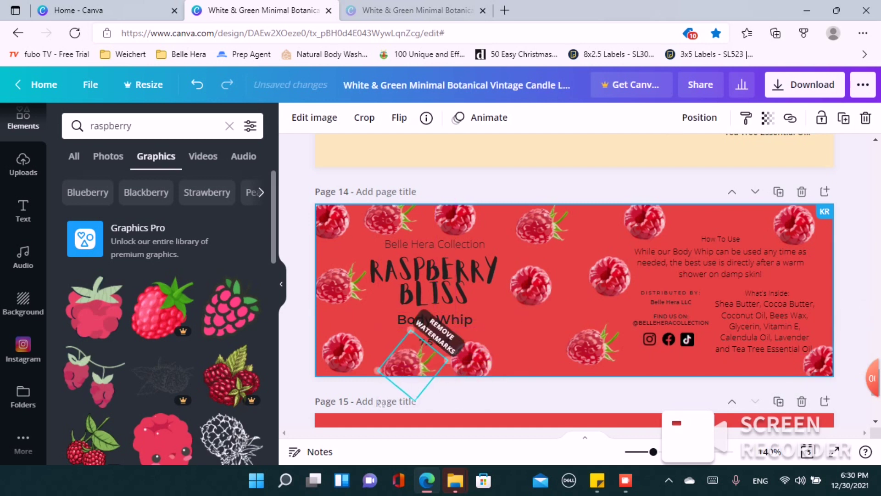
left_click(471, 360)
left_click_drag(472, 360, 502, 329)
left_click_drag(404, 363, 434, 365)
left_click_drag(343, 353, 364, 336)
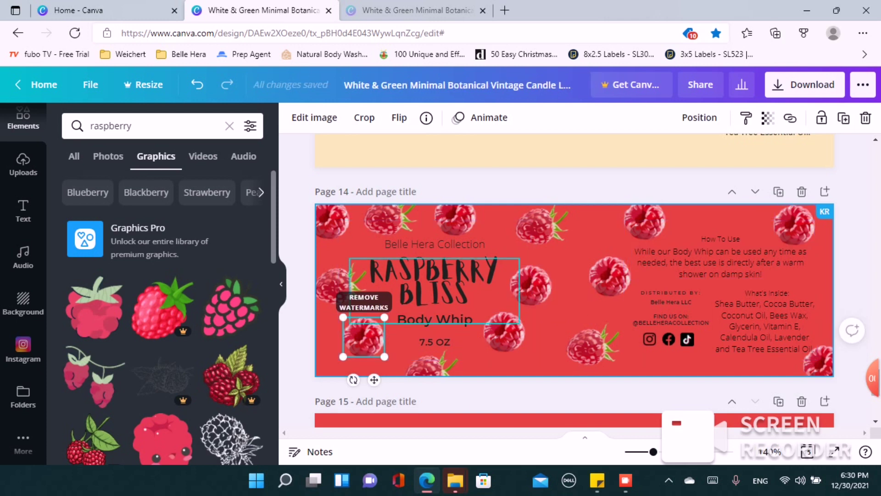
- Add leafy raspberries at the label's right edge, below the social icons and in the middle gap, and a round one in the lower-left corner
left_click_drag(353, 380, 354, 362)
left_click_drag(374, 325, 835, 280)
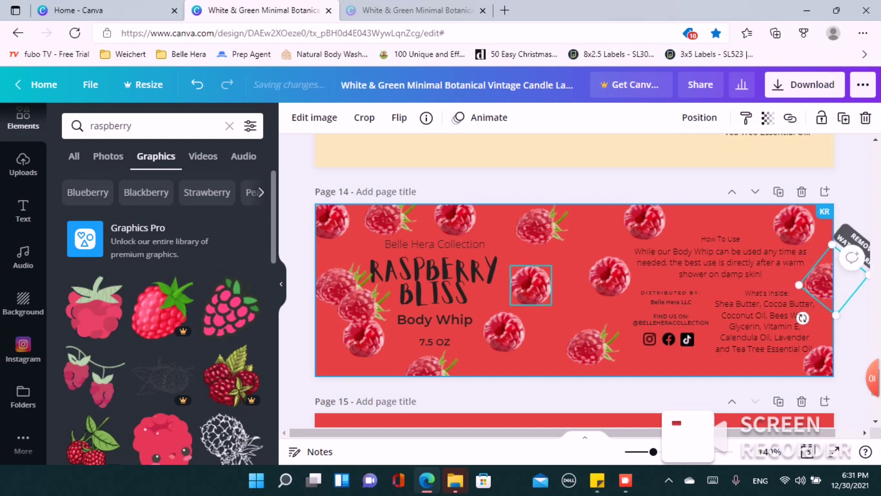
left_click(530, 285)
left_click(368, 305)
left_click_drag(368, 306, 575, 308)
left_click_drag(531, 285, 338, 376)
left_click_drag(364, 337, 364, 330)
left_click_drag(575, 307, 600, 341)
mouse_move(555, 277)
left_mouse_down()
mouse_move(595, 266)
mouse_move(566, 281)
left_mouse_up()
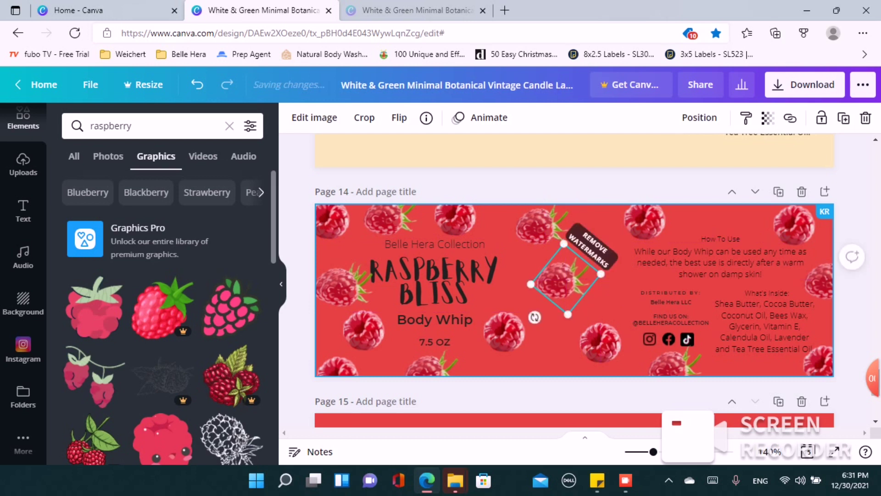
- Rearrange the top row with a leafy and a round raspberry above the product text and another pair above "How To Use"
left_click_drag(545, 225, 589, 226)
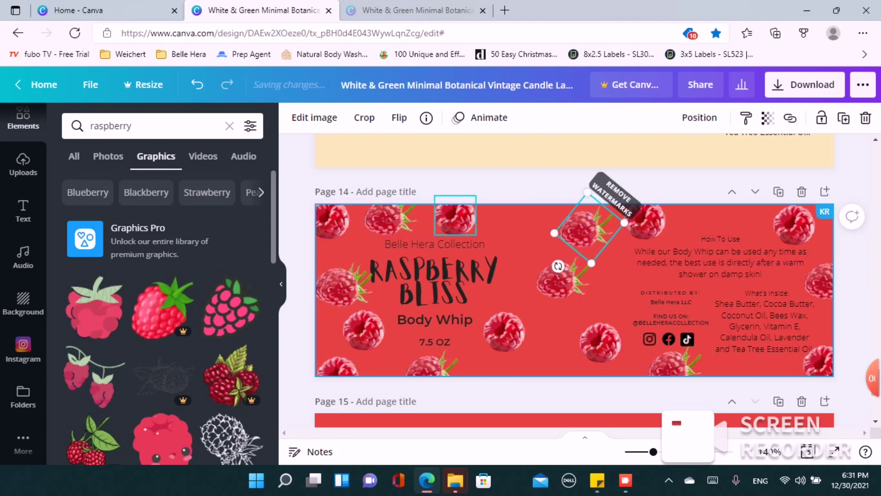
left_click_drag(455, 217, 515, 225)
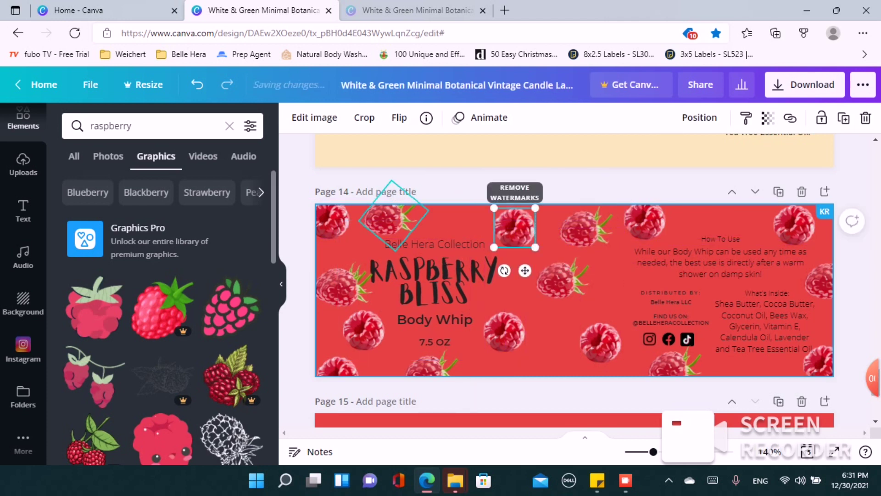
left_click(385, 219)
left_click_drag(386, 220, 434, 220)
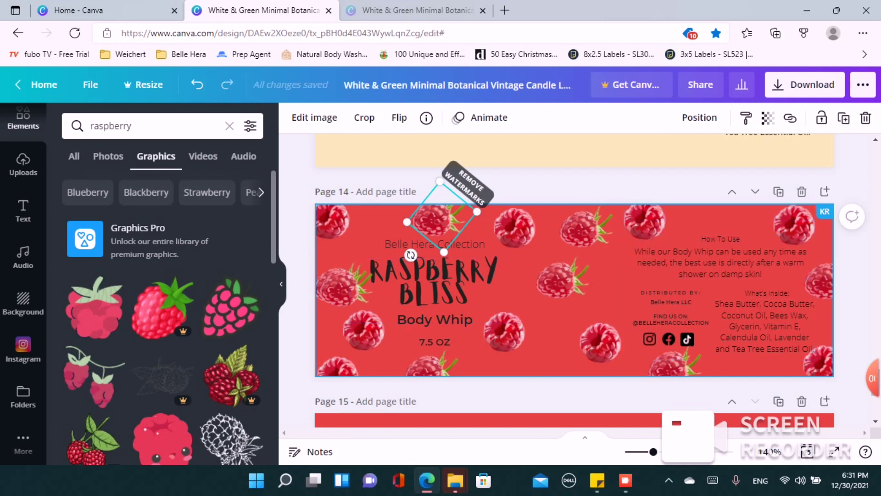
mouse_move(645, 220)
left_mouse_down()
mouse_move(719, 213)
mouse_move(660, 214)
left_mouse_up()
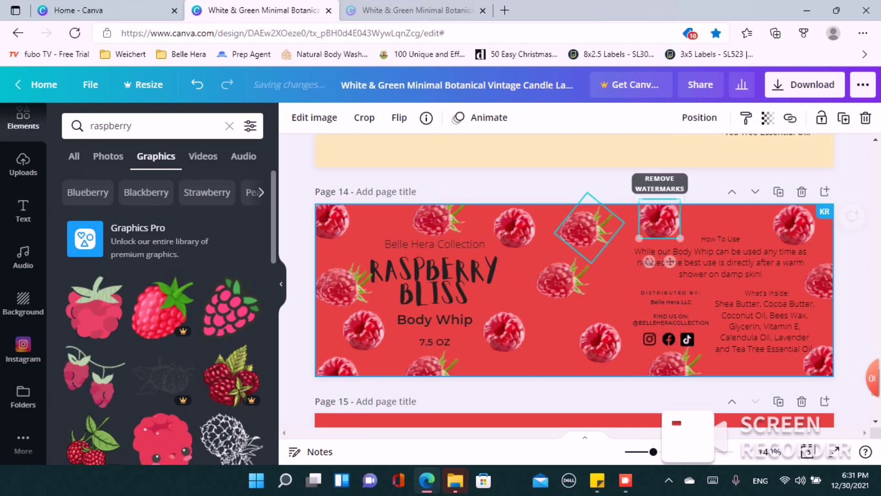
left_click_drag(589, 228, 731, 212)
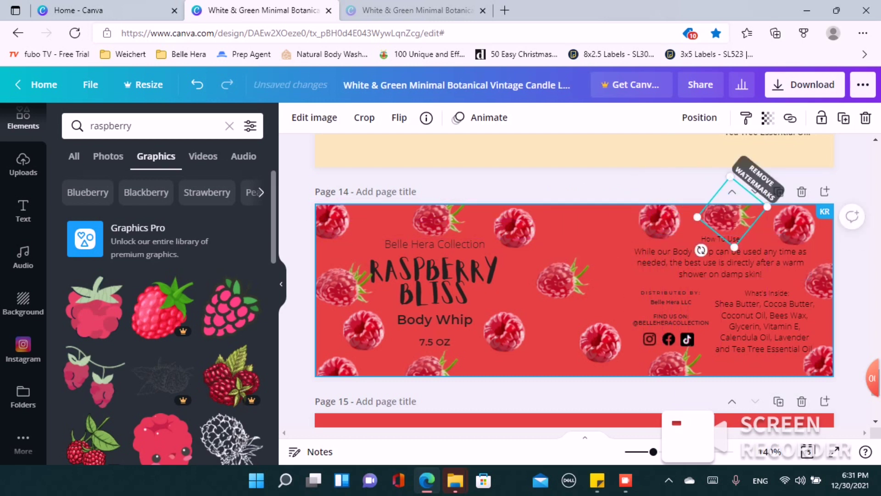
- Space a leafy and a round raspberry down the gap between the text blocks and paste another leafy one below them
left_click_drag(562, 280, 591, 241)
left_click_drag(601, 342, 582, 308)
left_click(853, 304)
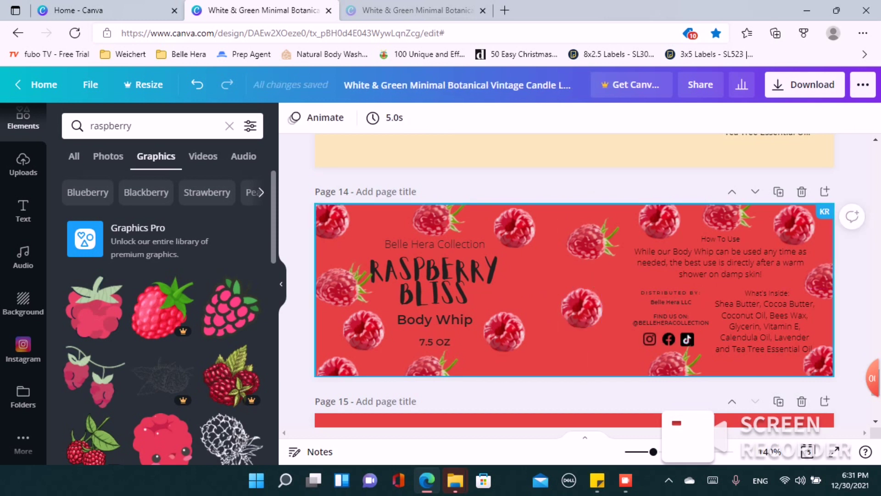
key("ctrl+v")
left_click_drag(367, 305, 569, 353)
key("Escape")
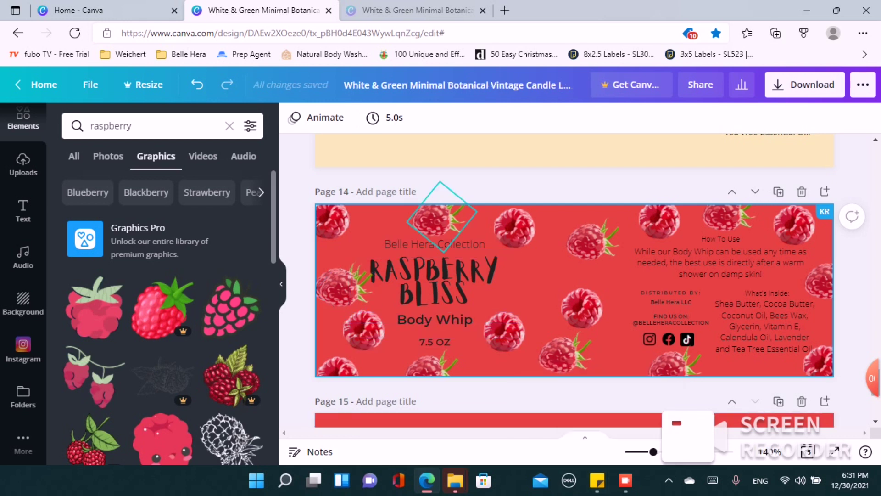
- Change the page 14 background to the light pink document colour #ffdde5 after trying the pale cream one
left_click(541, 294)
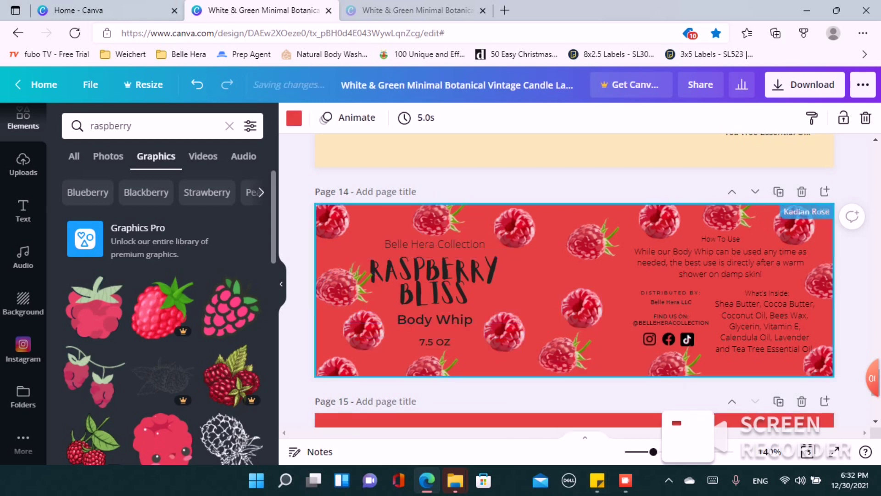
left_click(294, 118)
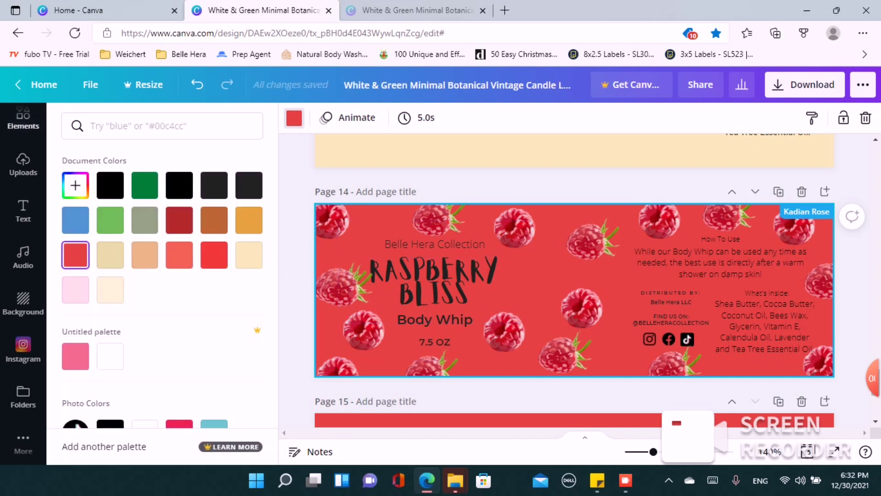
left_click(110, 289)
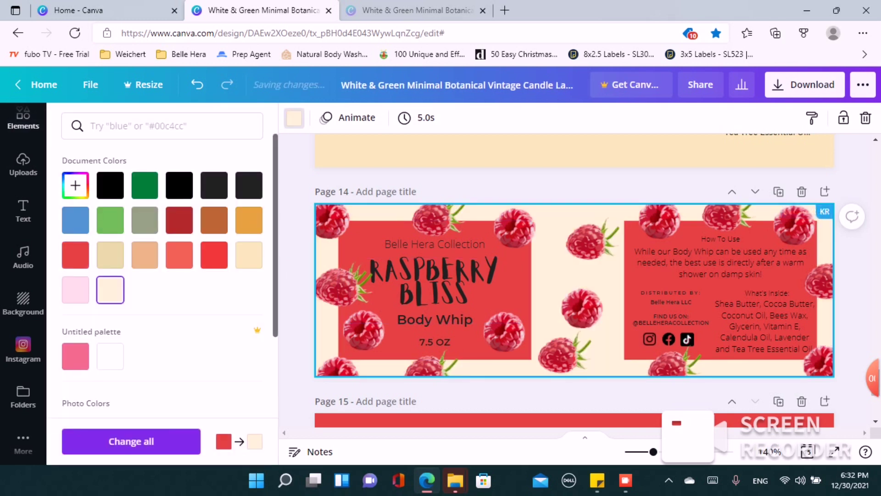
left_click(76, 289)
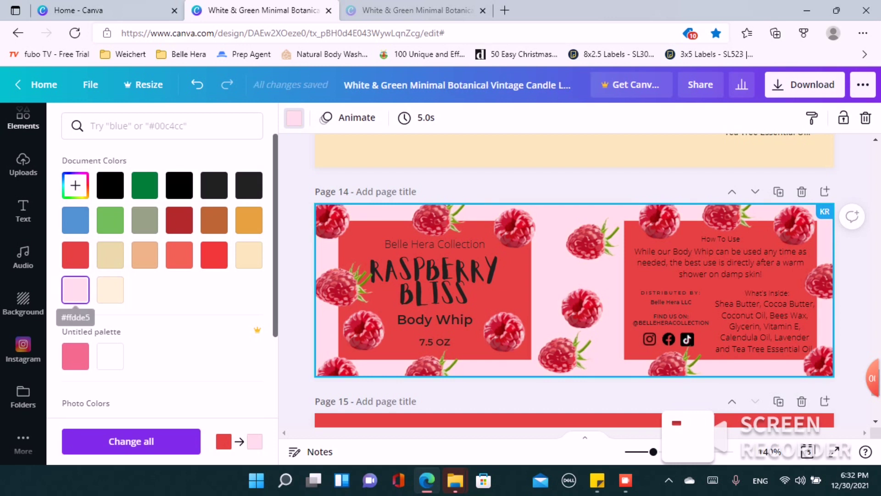
- Recolour the red rectangles behind the product text and the usage text on page 14 to the light pink document colour #ffdde5
left_click(477, 232)
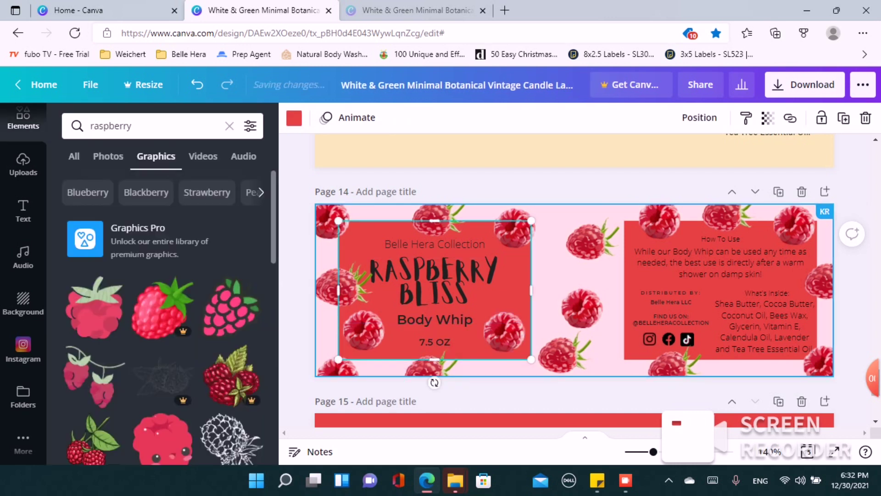
left_click(294, 117)
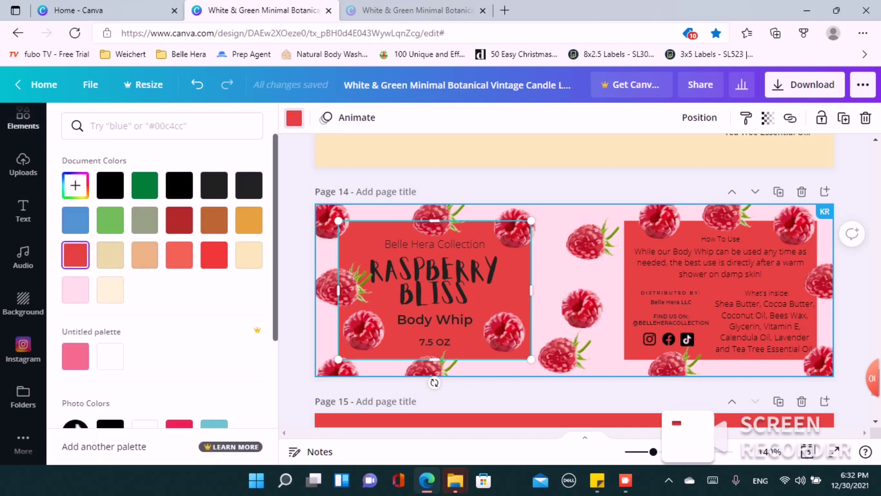
left_click(76, 290)
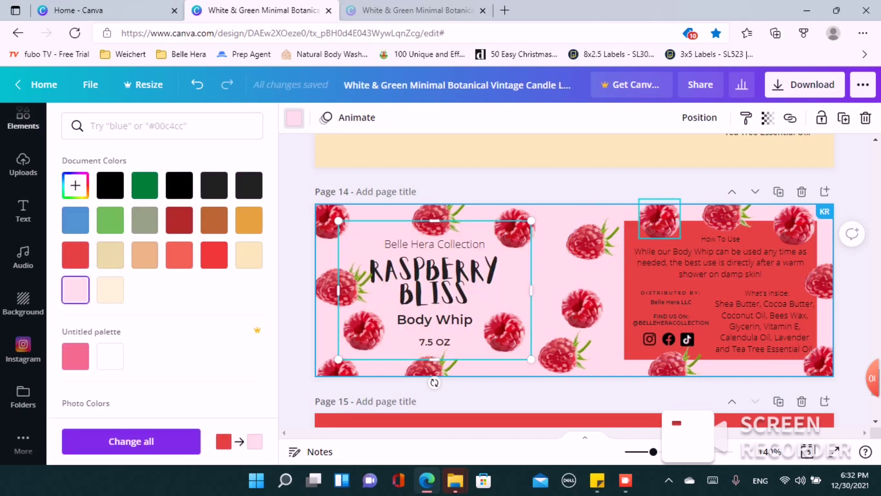
left_click(659, 219)
left_click(707, 284)
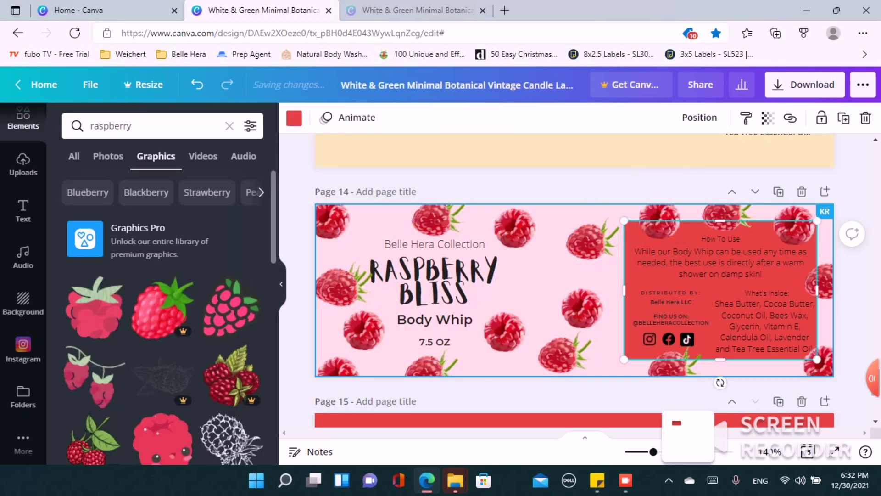
left_click(293, 118)
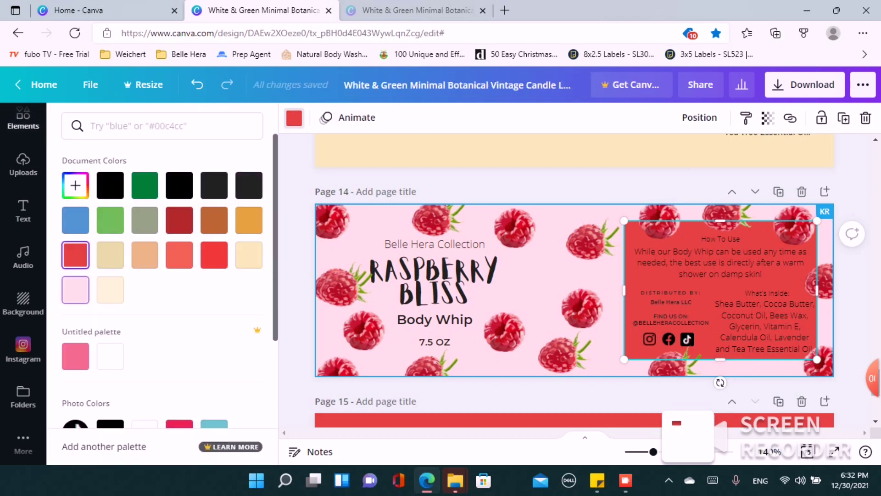
left_click(75, 290)
left_click(23, 117)
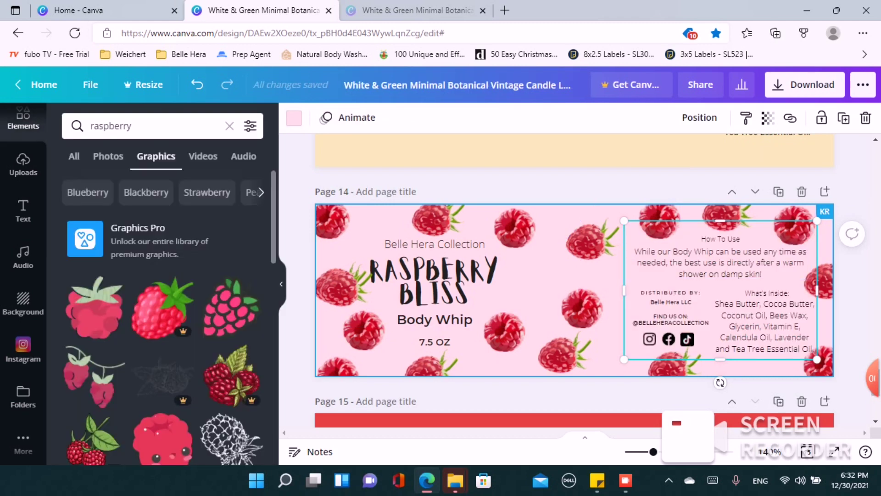
key("Escape")
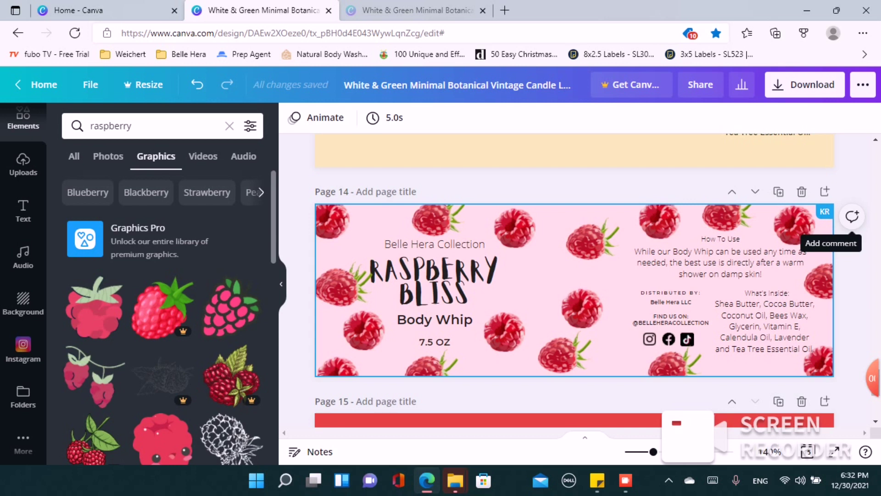
- Make the "How To Use" paragraph and the ingredients list on page 14 bold
left_click(780, 262)
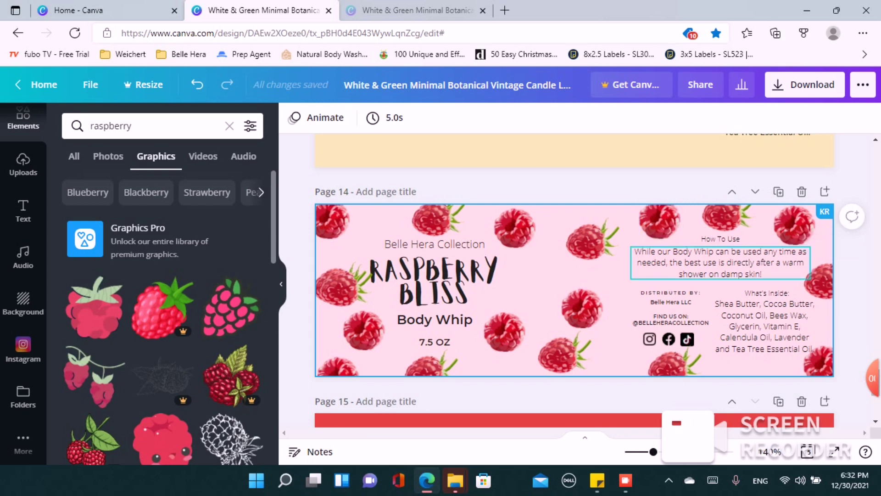
left_click(512, 118)
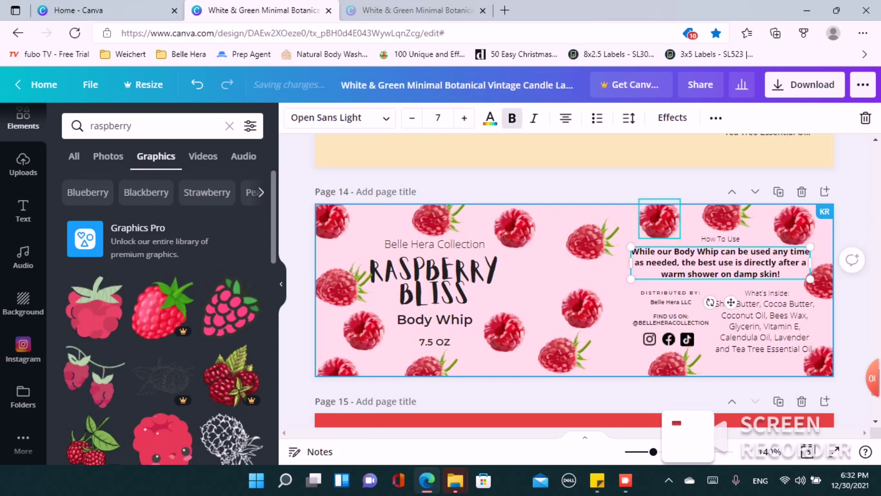
left_click(731, 303)
left_click(512, 118)
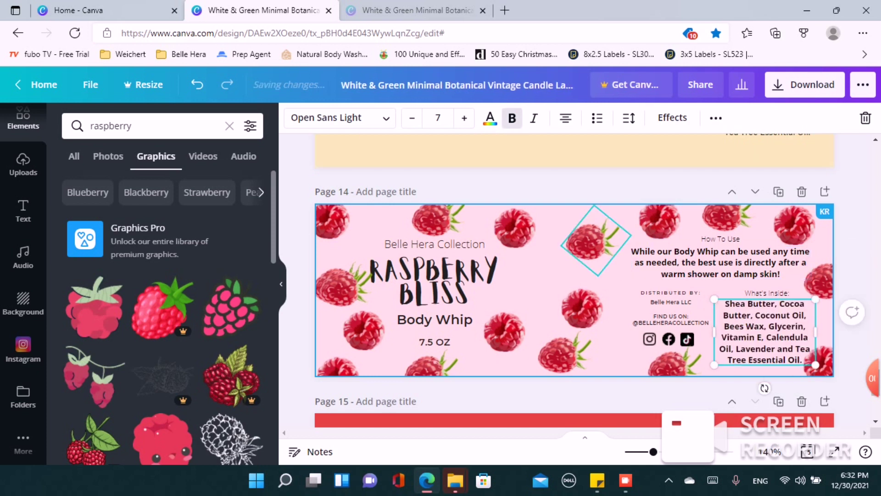
left_click(671, 319)
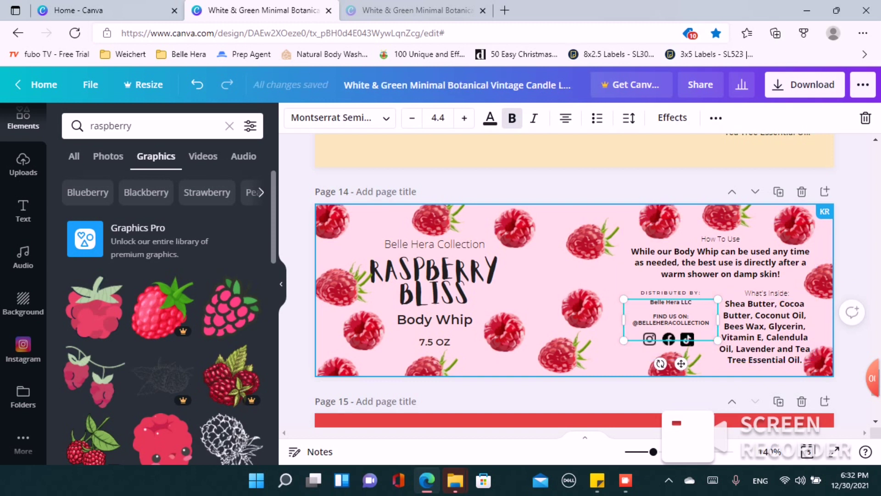
key("Escape")
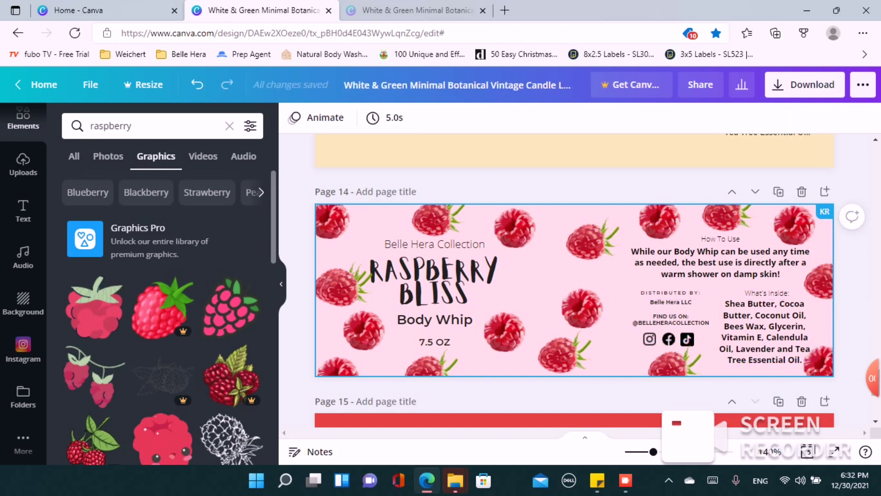
- Make the "How To Use", "What's Inside:" and "Distributed by:" headings on page 14 bold
left_click(720, 238)
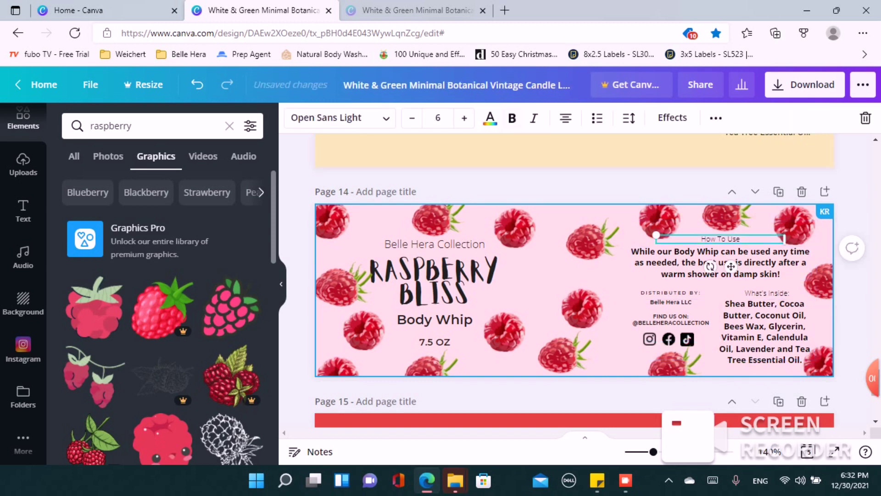
left_click(766, 292)
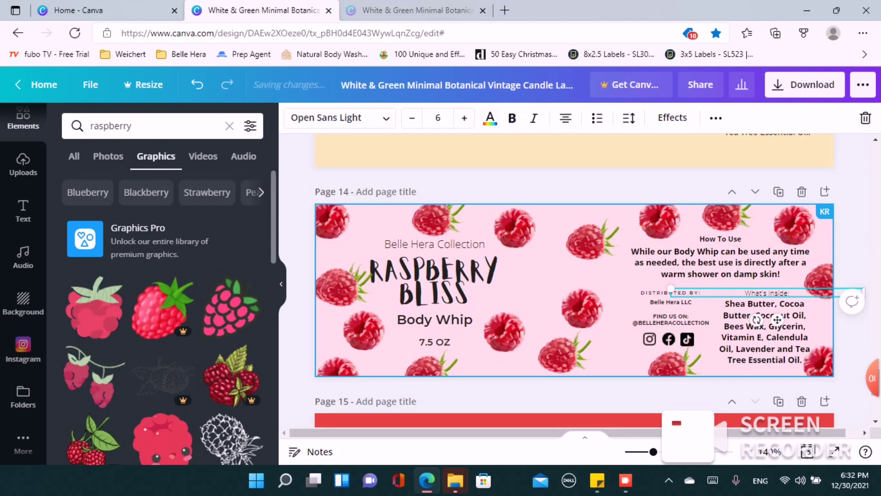
left_click(512, 118)
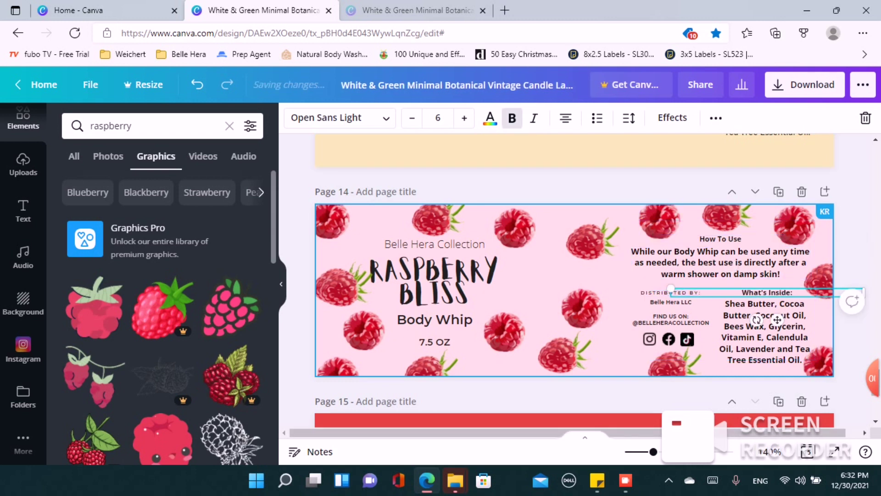
left_click(611, 276)
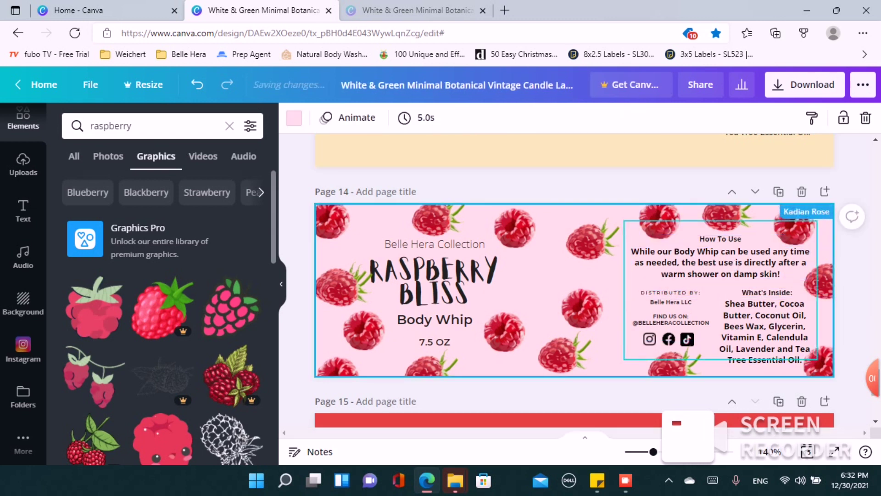
left_click(671, 292)
left_click(671, 292)
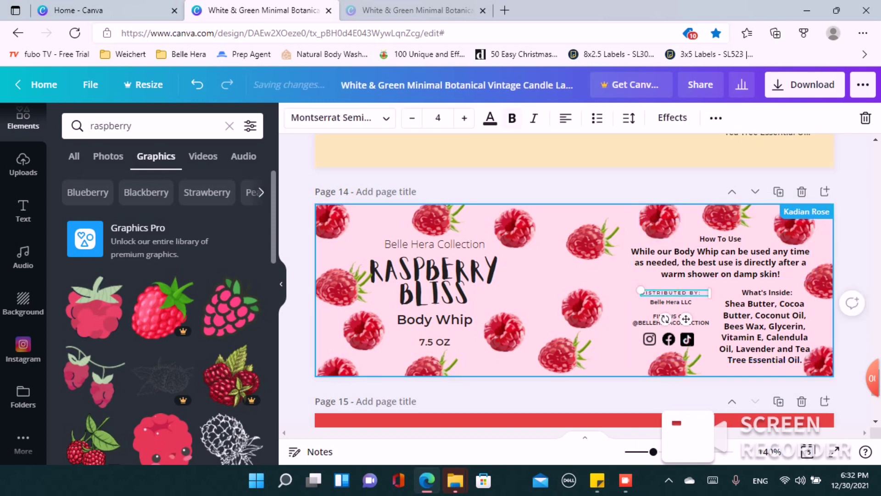
left_click(511, 118)
key("Escape")
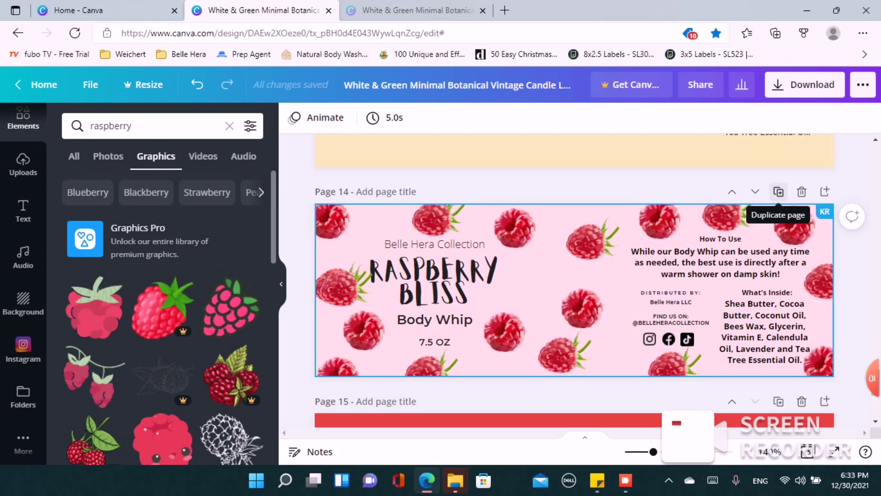
- Duplicate the page 14 label and change the product type on the copy to "Body Polish"
left_click(779, 191)
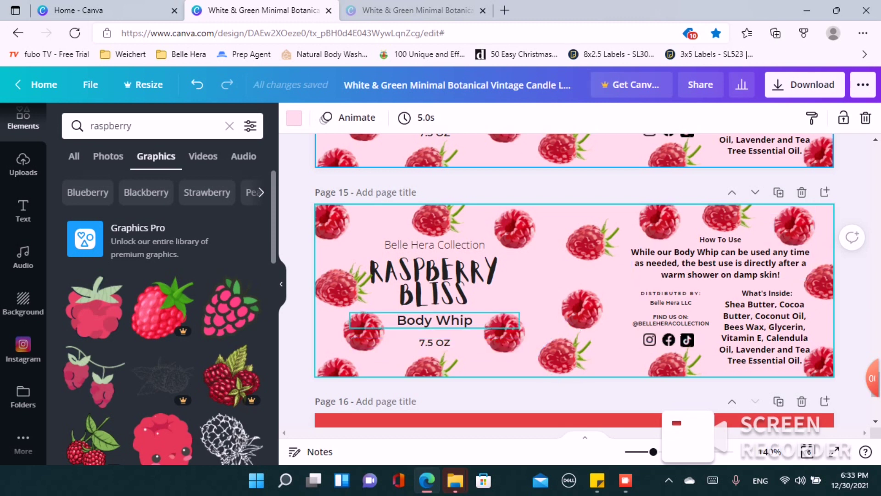
left_click(434, 320)
left_click(451, 320)
type("B")
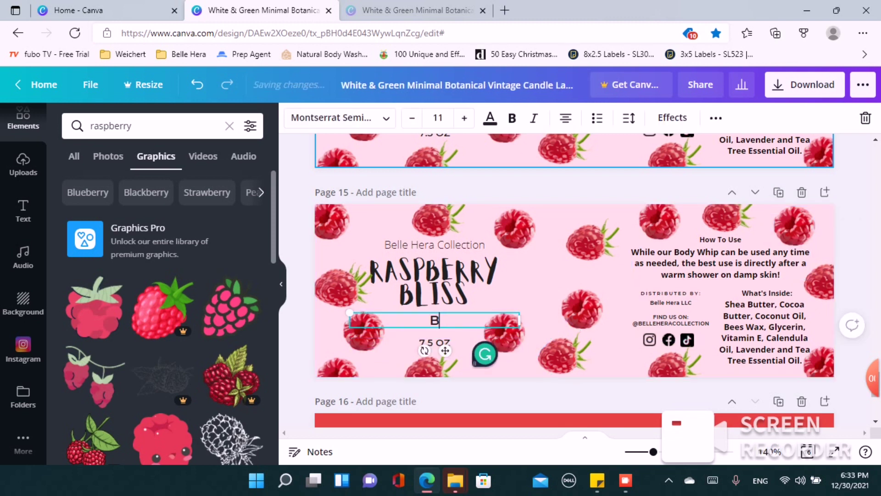
type("ody POli")
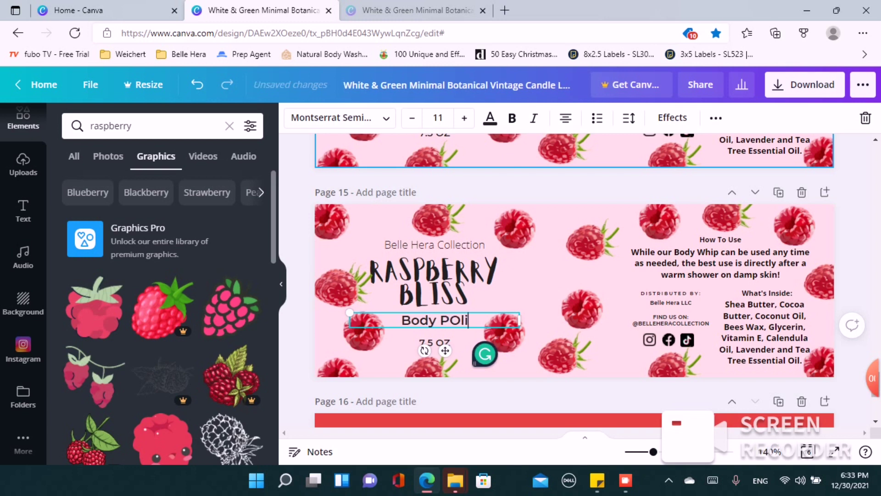
key("BackSpace")
key("BackSpace")
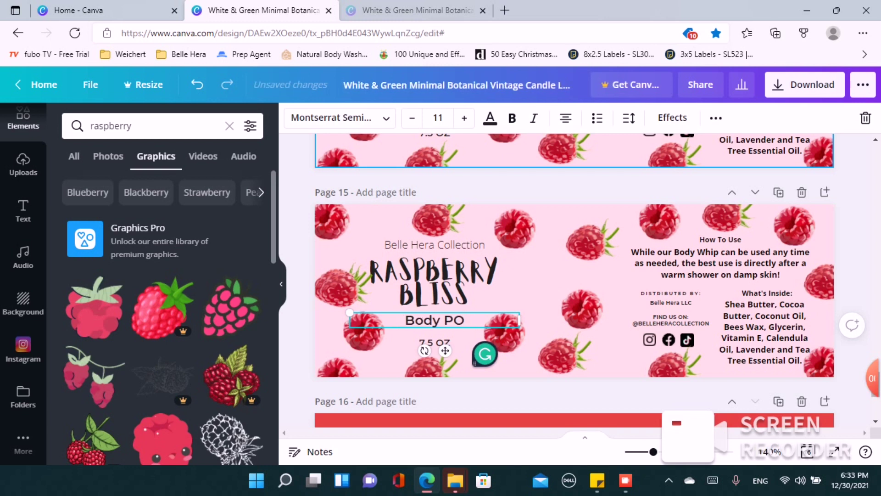
type("olish")
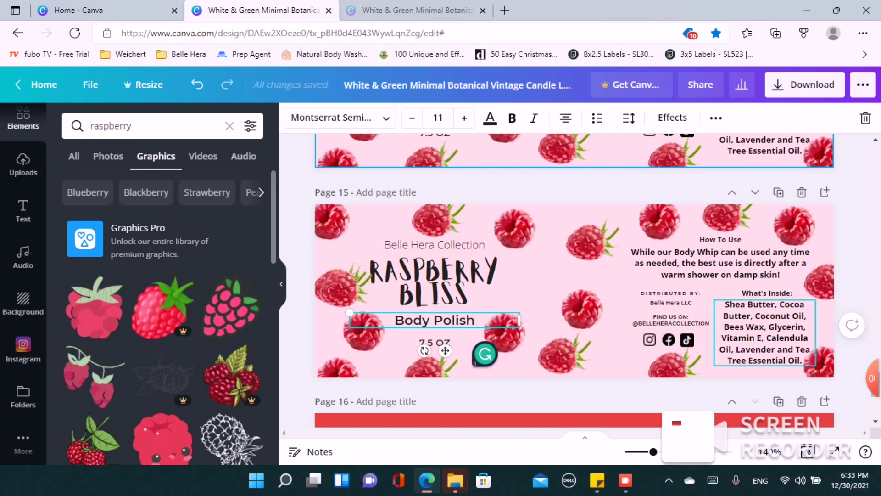
- Copy the Polish directions, "Apply a generous amount" through "NO MORE THAN 2-3 TIMES A WEEK", from the product text note in Sticky Notes
left_click(764, 332)
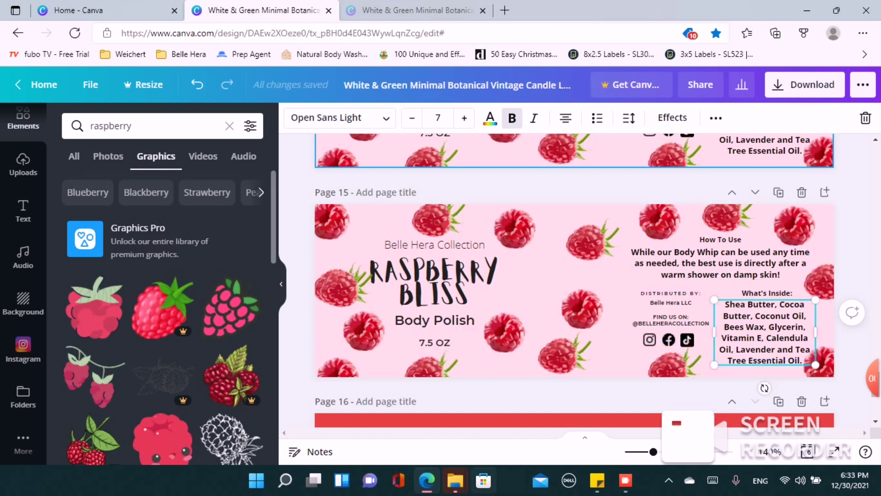
left_click(626, 480)
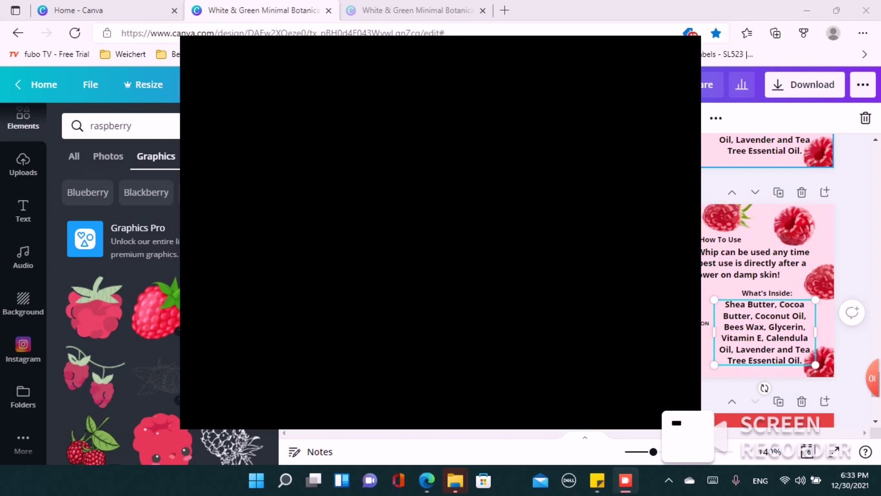
left_click(624, 480)
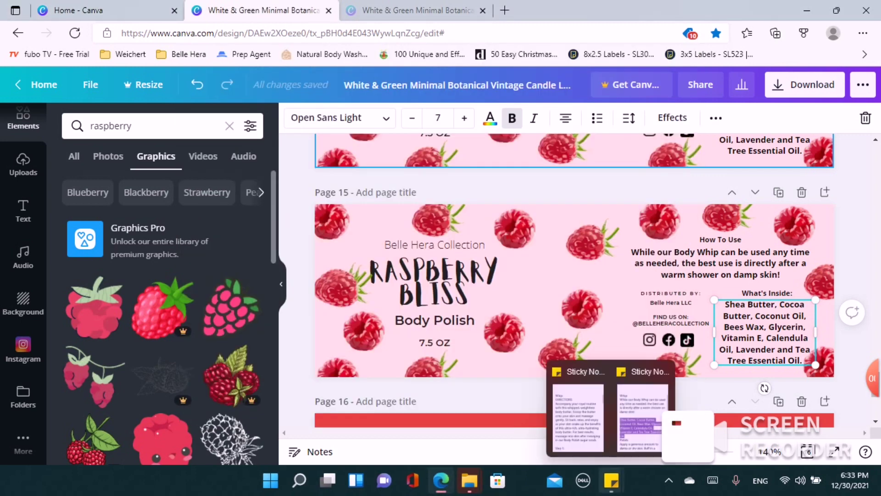
mouse_move(611, 480)
left_click(642, 411)
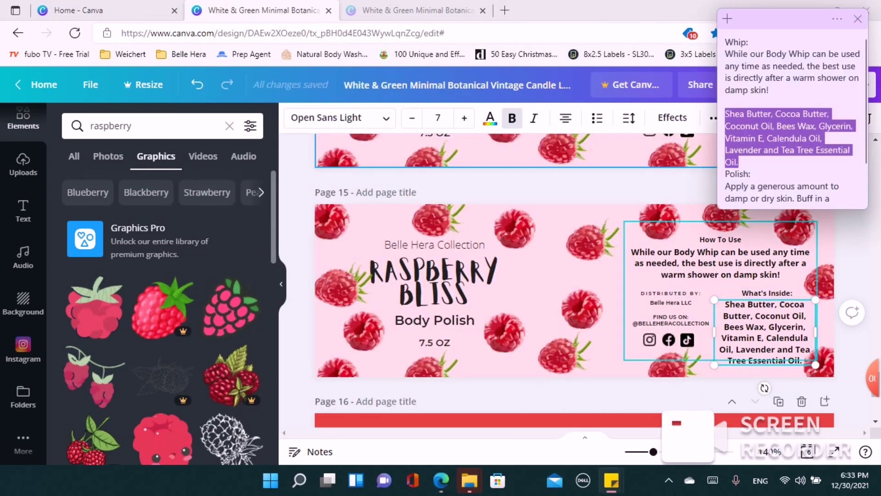
scroll(793, 120, "down", 2)
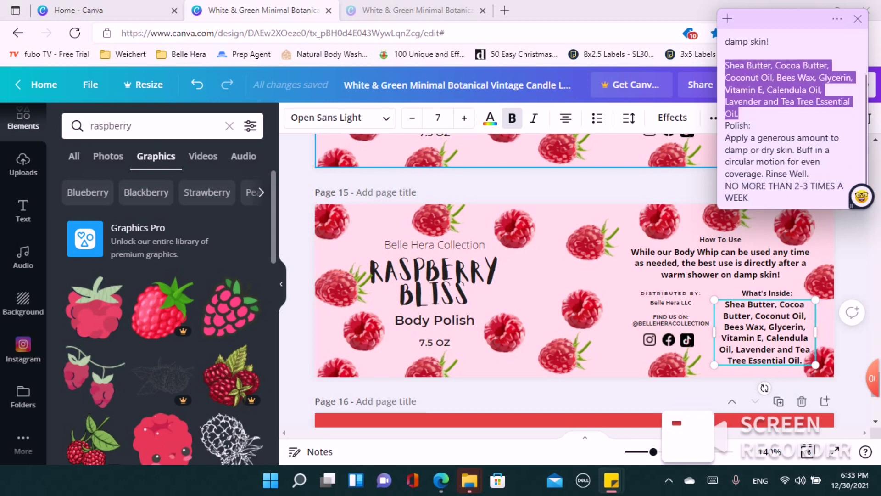
double_click(768, 150)
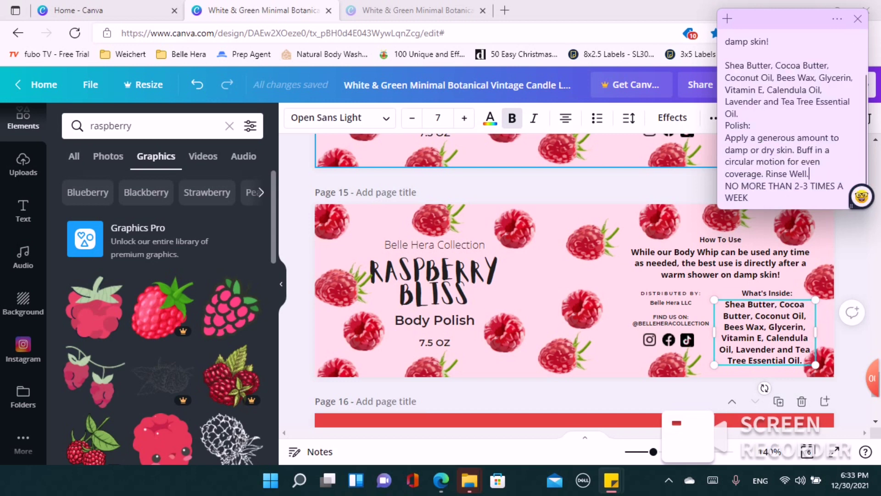
left_click_drag(750, 198, 725, 138)
key("ctrl+c")
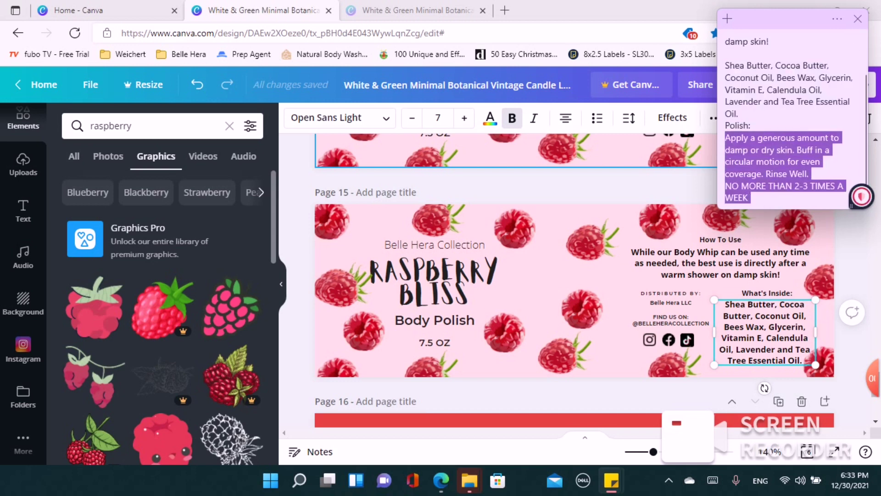
- Replace the "How To Use" paragraph on page 15 with the copied Polish directions and move it slightly up under its heading
triple_click(724, 263)
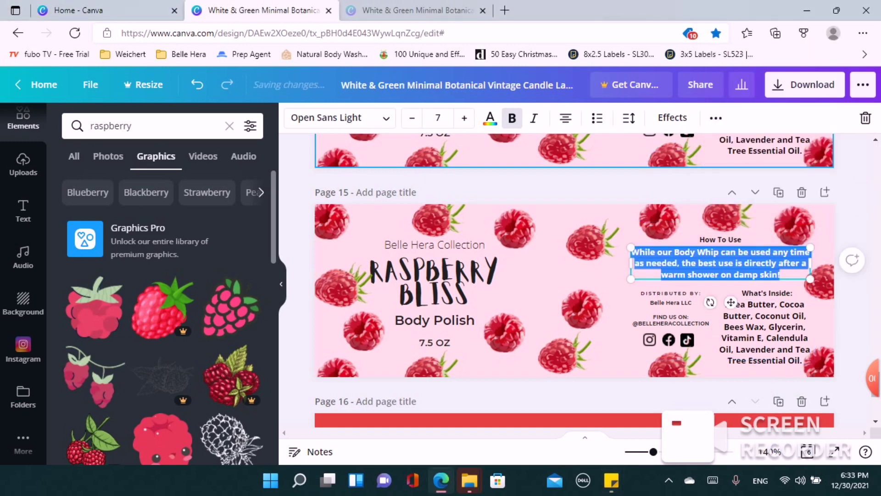
key("ctrl+v")
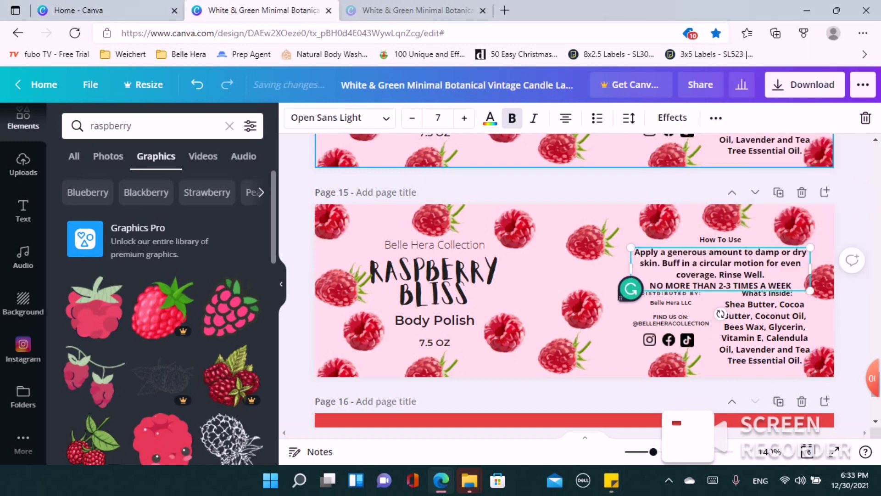
mouse_move(724, 275)
left_mouse_down()
mouse_move(727, 252)
mouse_move(721, 265)
left_mouse_up()
left_click(849, 207)
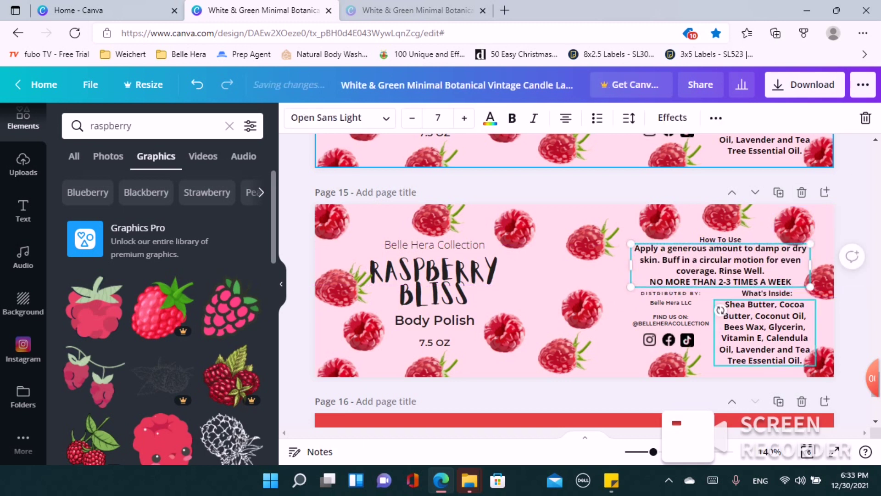
- Open the product text note in Sticky Notes and select the ingredients list from "Shea Butter" through "Tea Tree Essential Oil."
left_click(611, 480)
scroll(574, 280, "down", 2)
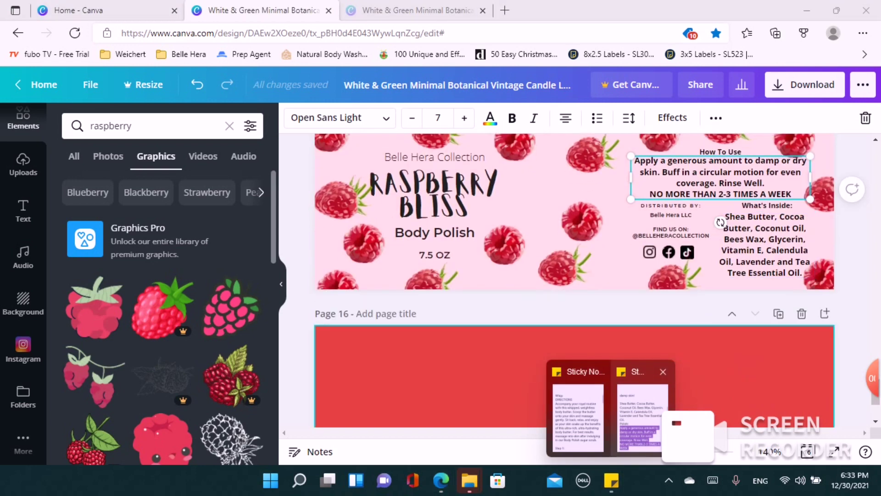
left_click(642, 416)
scroll(642, 367, "down", 1)
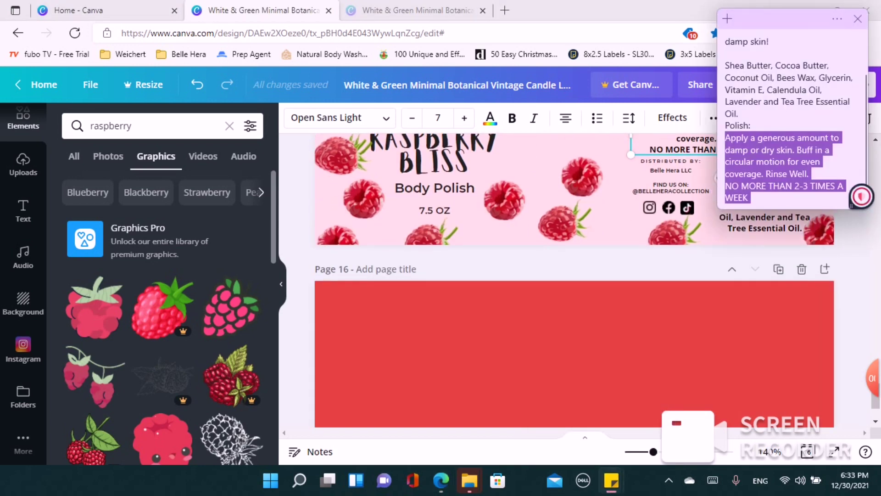
scroll(793, 124, "up", 1)
scroll(792, 137, "down", 1)
scroll(792, 137, "up", 1)
scroll(792, 138, "down", 2)
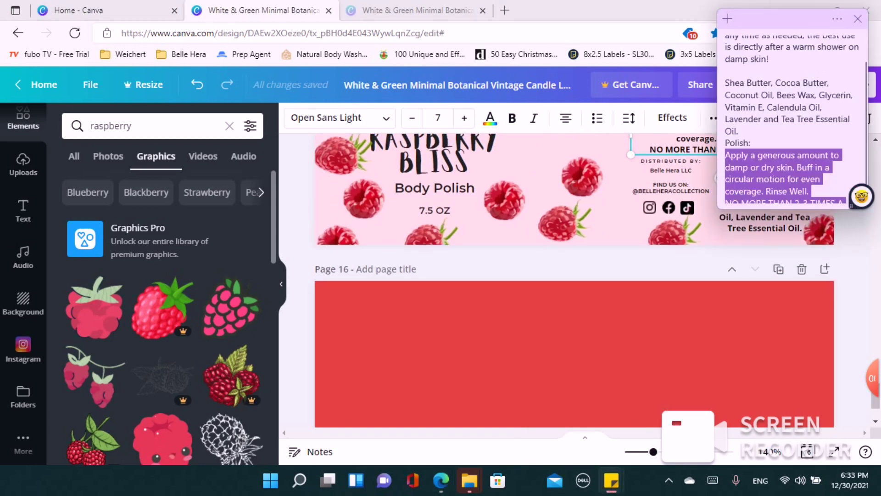
left_click_drag(738, 114, 725, 65)
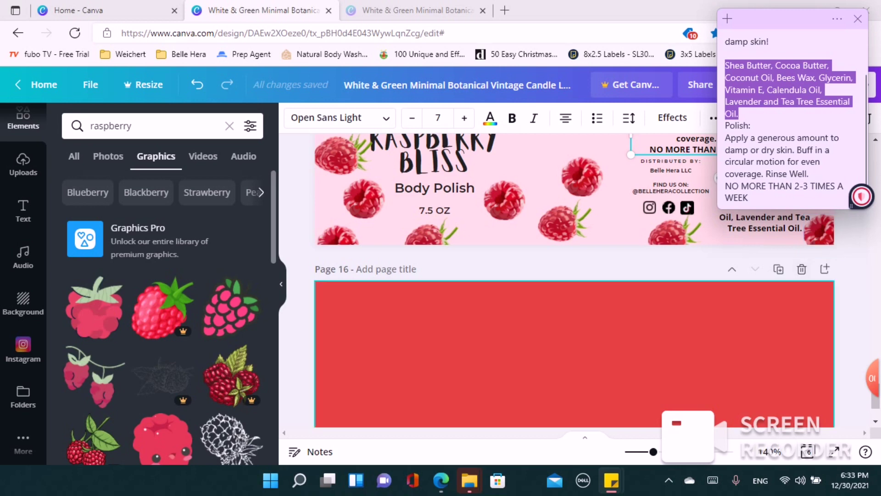
- In the "What's Inside:" list on page 15, replace "Calendula Oil, Lavender and Tea Tree Essential Oil." with "Sugar"
left_click(842, 322)
scroll(842, 321, "up", 2)
double_click(776, 296)
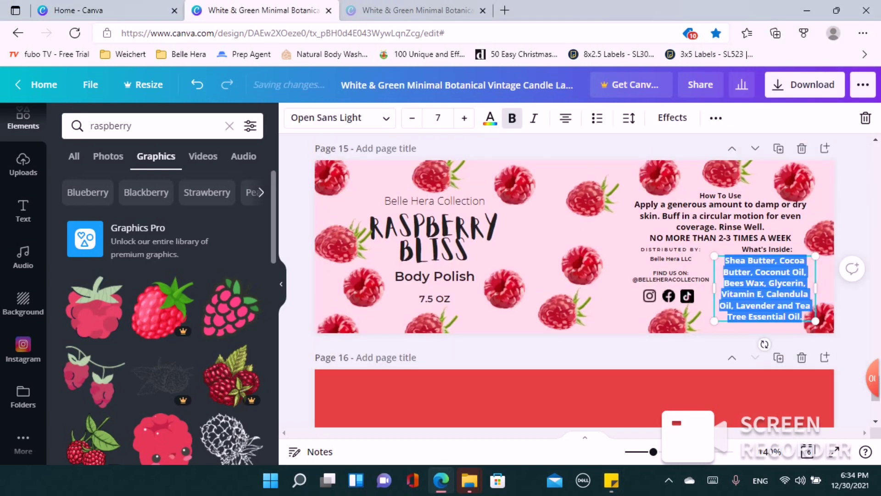
left_click(803, 316)
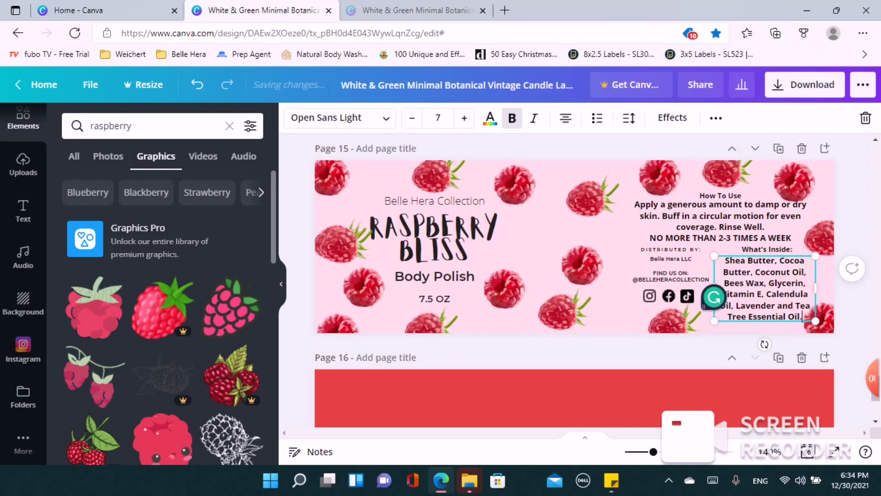
left_click_drag(803, 317, 735, 306)
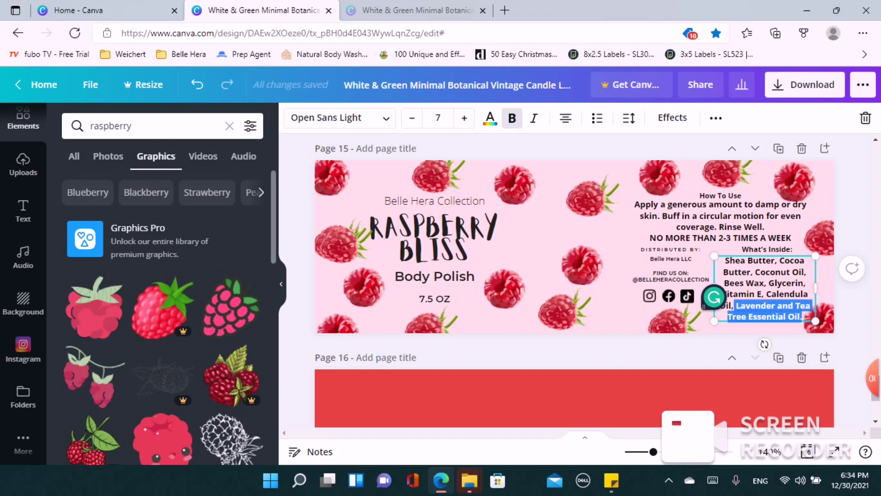
key("BackSpace")
key("BackSpace")
key("BackSpace")
key("BackSpace")
key("BackSpace")
key("BackSpace")
key("BackSpace")
key("BackSpace")
key("BackSpace")
key("BackSpace")
key("BackSpace")
key("BackSpace")
key("BackSpace")
key("BackSpace")
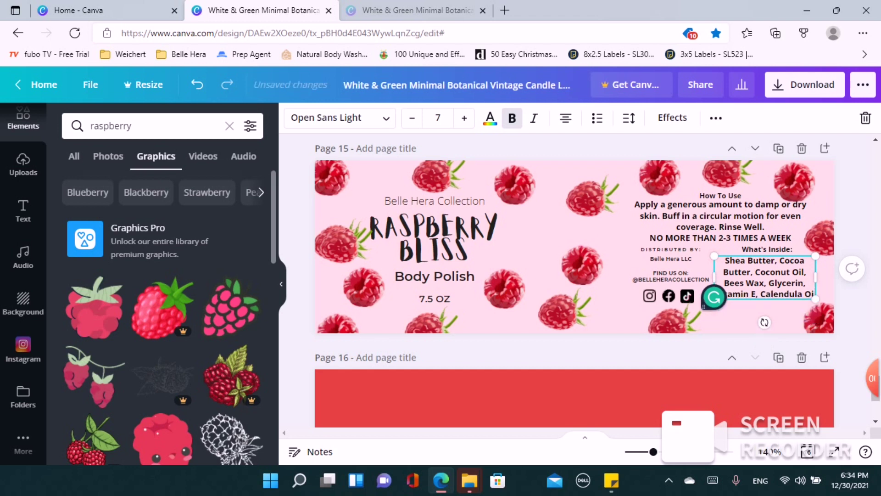
key("BackSpace")
key("BackSpace")
key("BackSpace")
key("BackSpace")
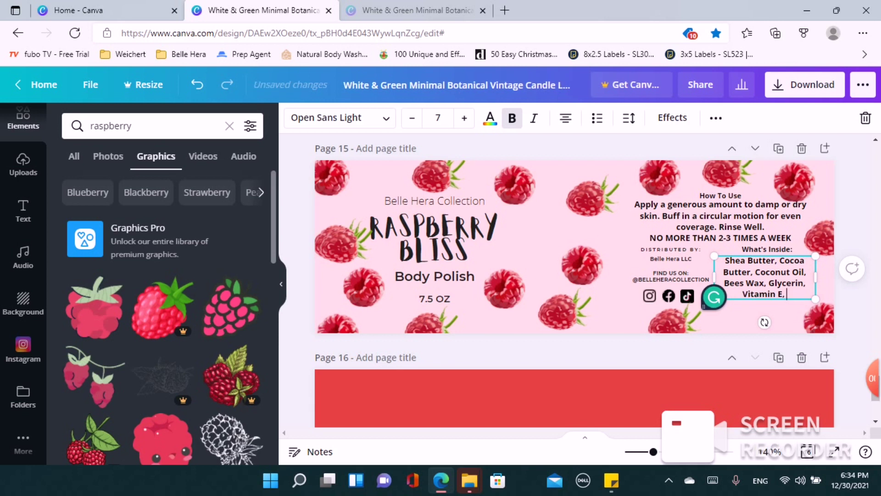
type(", Sugar")
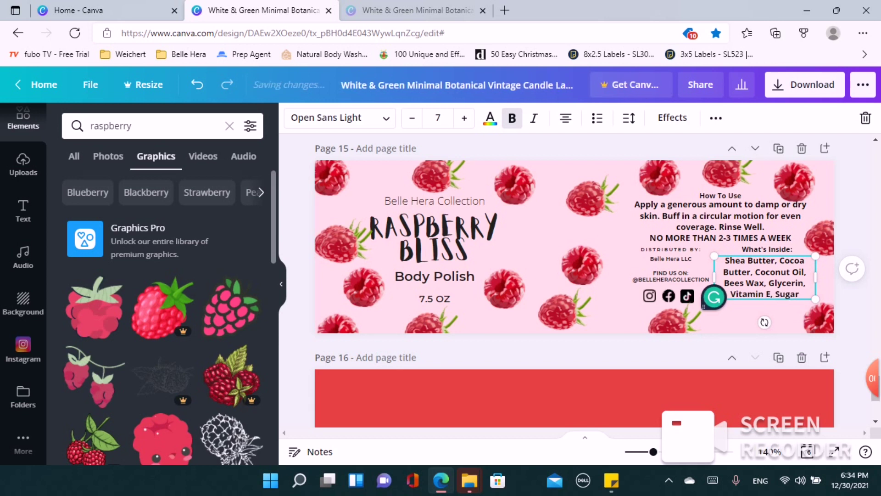
key("Escape")
key("Escape")
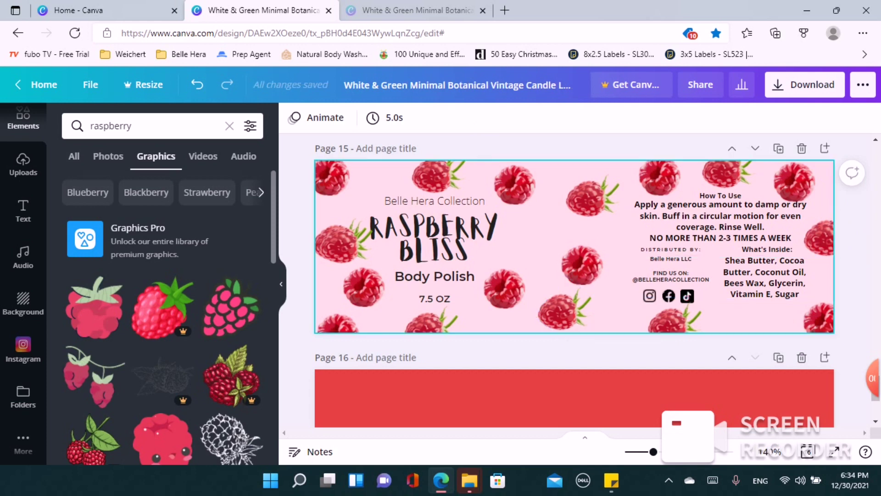
scroll(689, 395, "up", 5)
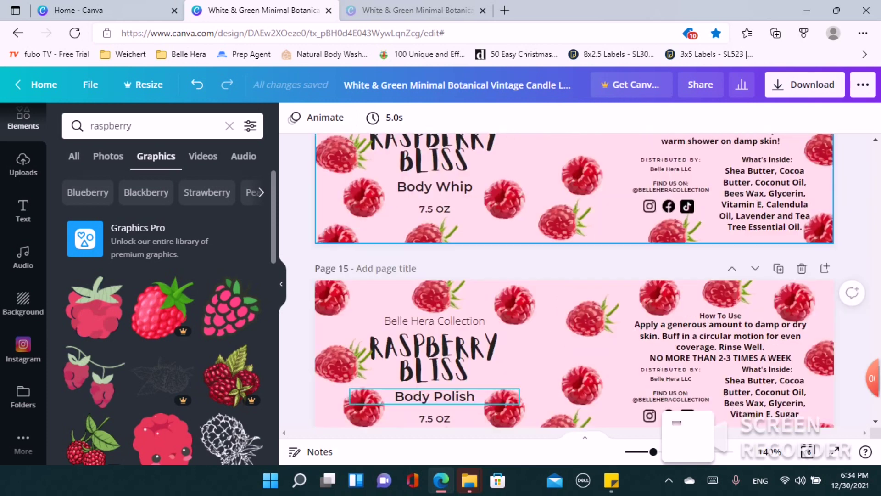
scroll(574, 280, "up", 2)
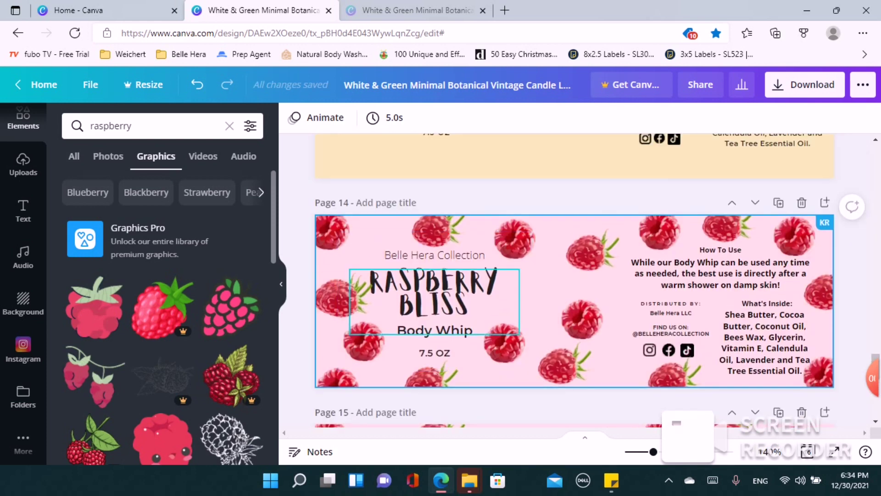
scroll(574, 280, "down", 3)
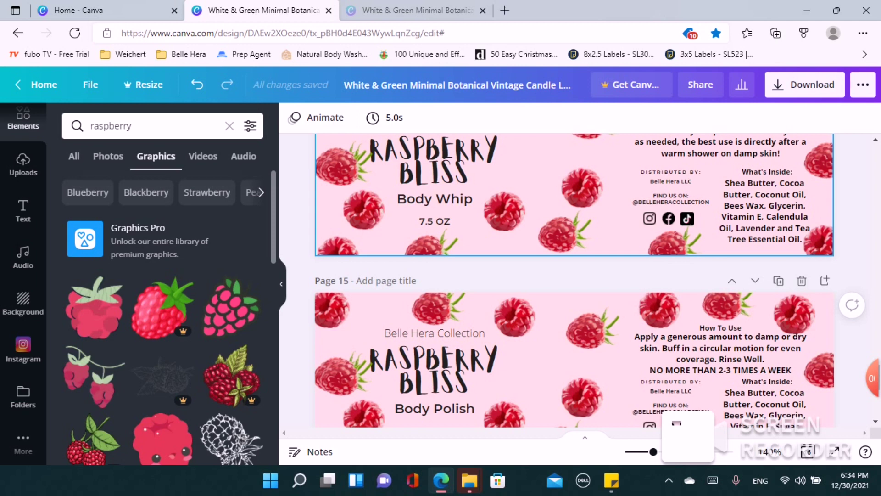
scroll(574, 280, "up", 2)
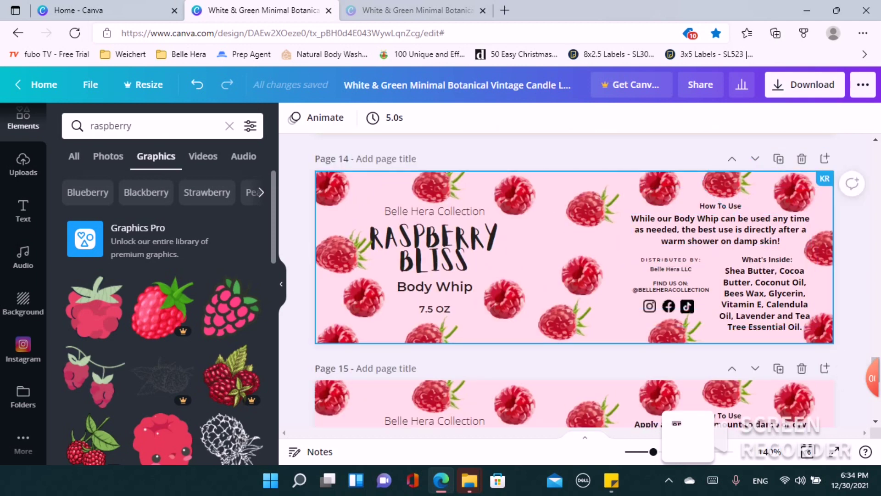
- Look through the download options and their page selection list down to page 16, and close them without downloading
left_click(805, 85)
scroll(759, 230, "down", 1)
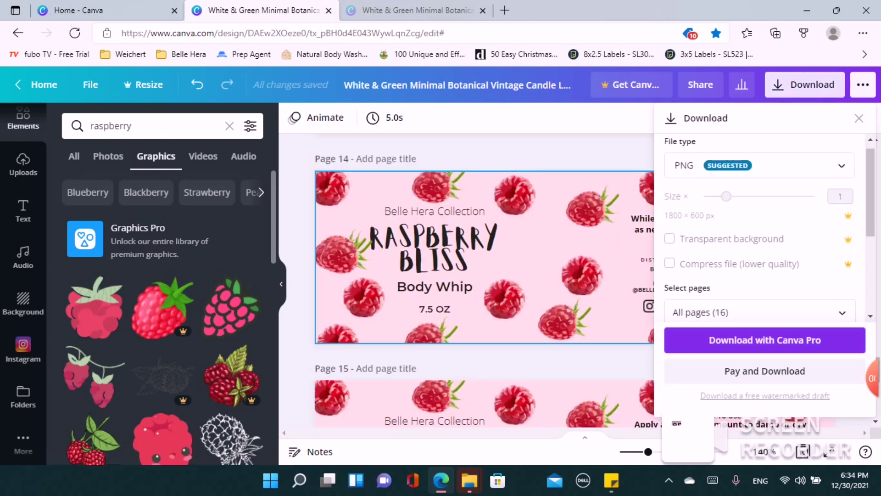
scroll(759, 230, "down", 2)
left_click(760, 236)
scroll(760, 154, "down", 2)
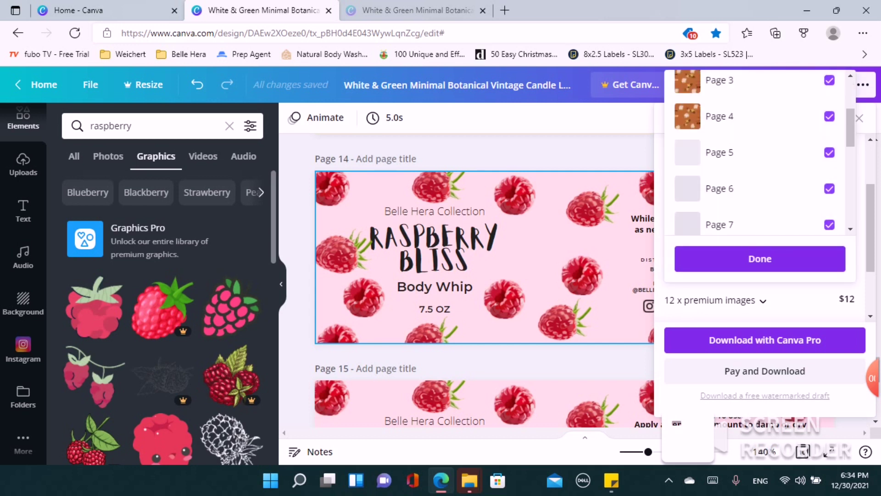
scroll(758, 151, "down", 5)
left_click(829, 176)
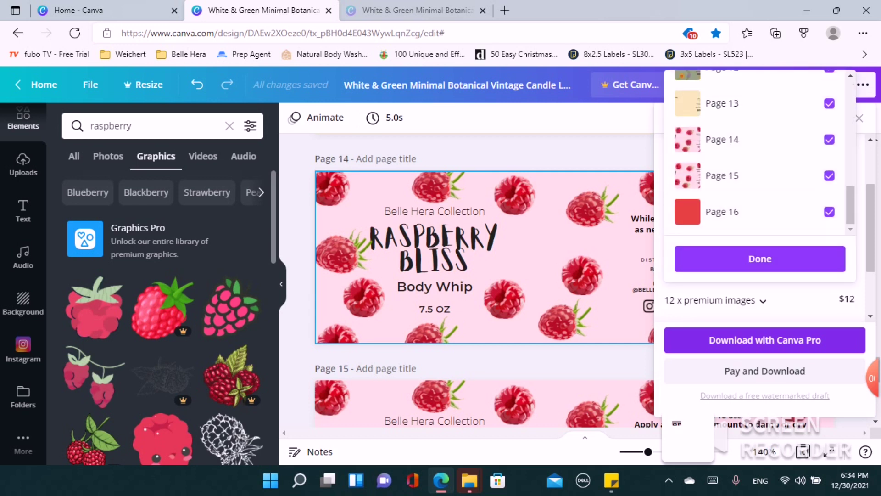
left_click(759, 258)
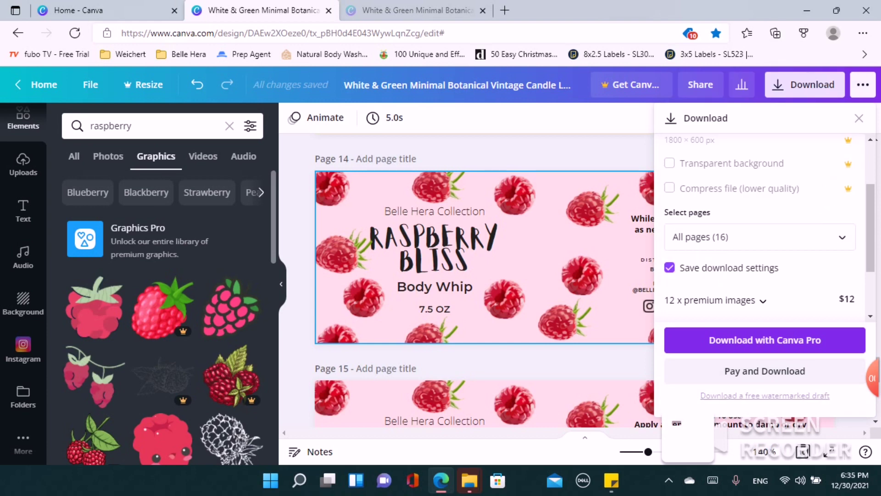
key("Escape")
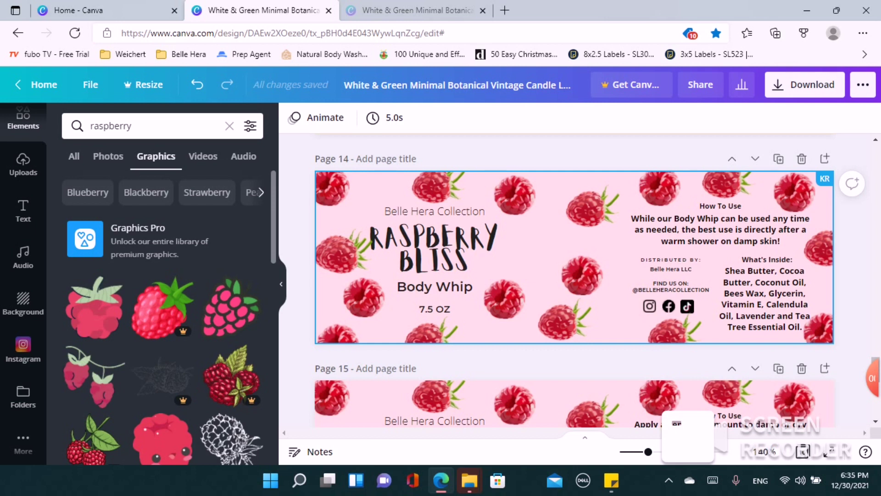